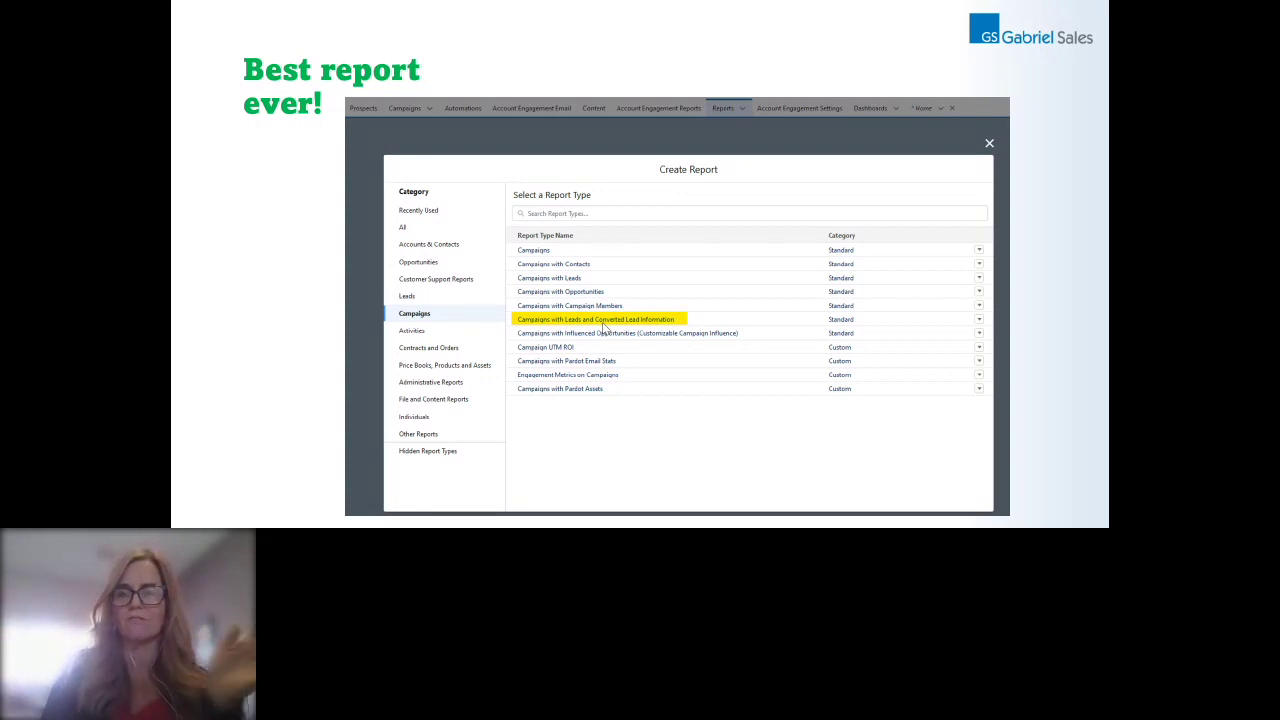
# Step: Advance to the Main Report slide, switch to Chrome and show the "Campaign w Lead source-Converted info" report in a slightly enlarged window
pyautogui.press('Right')
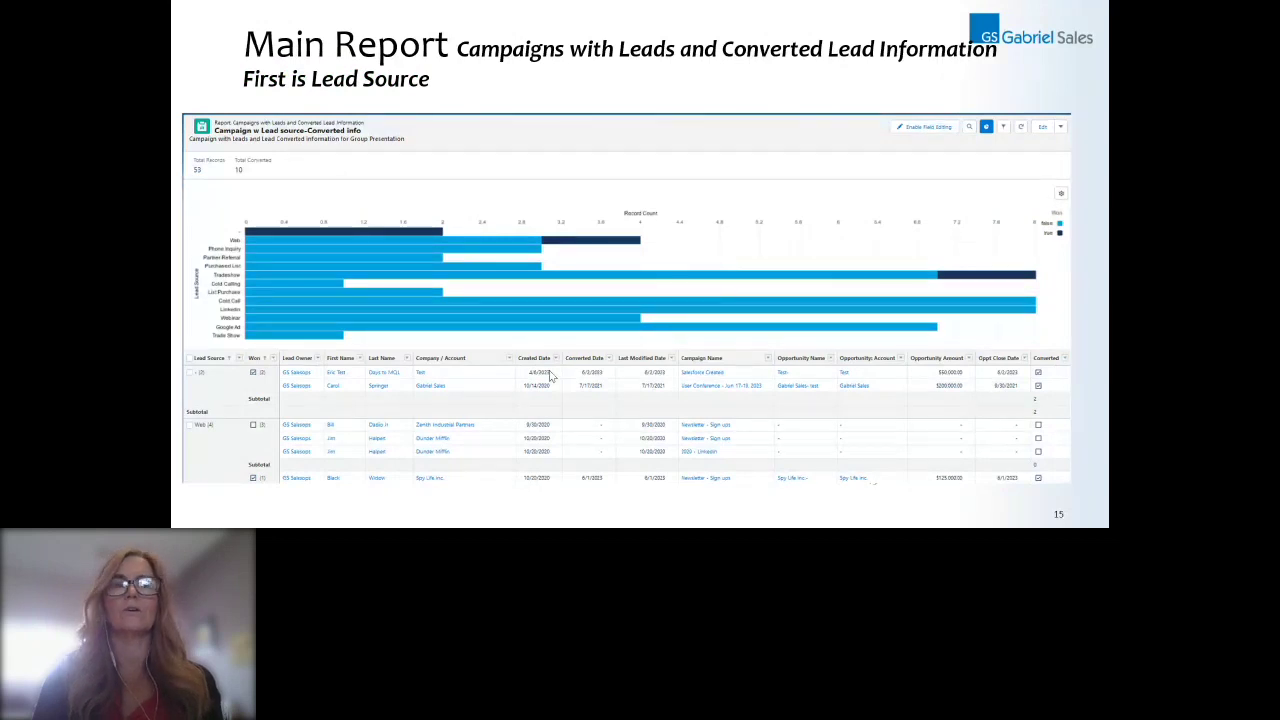
pyautogui.hotkey('alt', 'Tab')
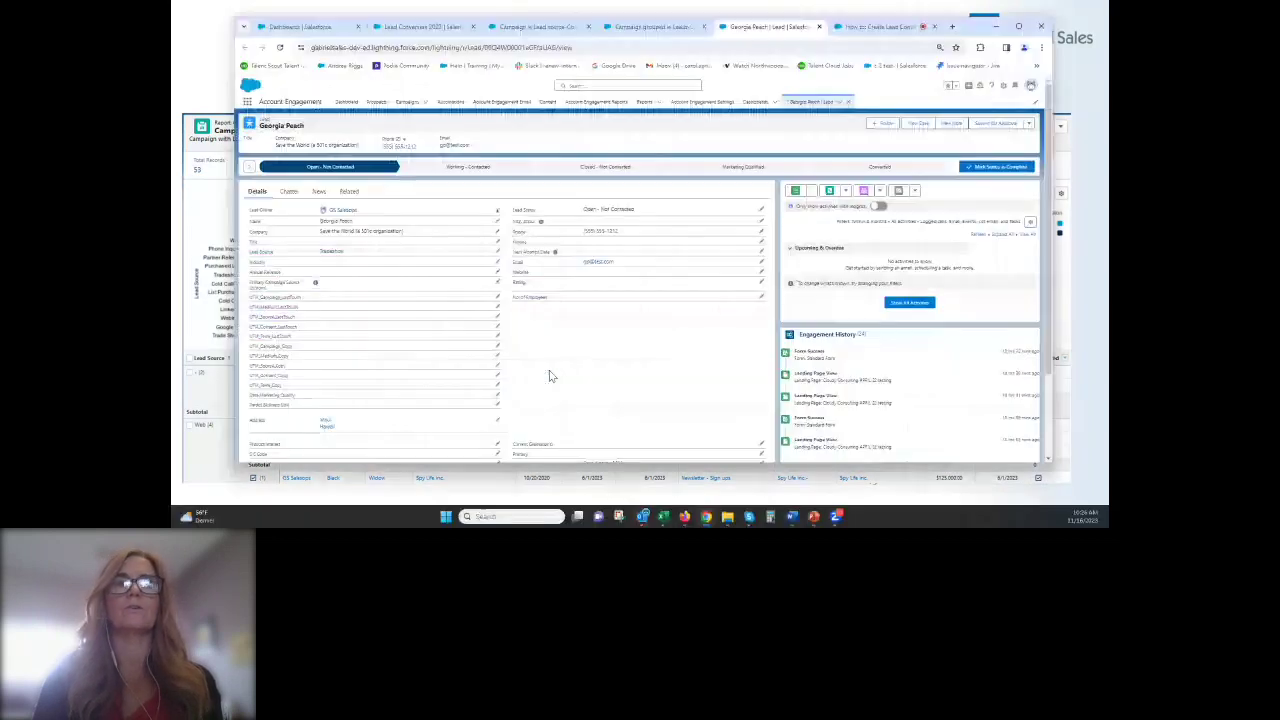
pyautogui.click(530, 26)
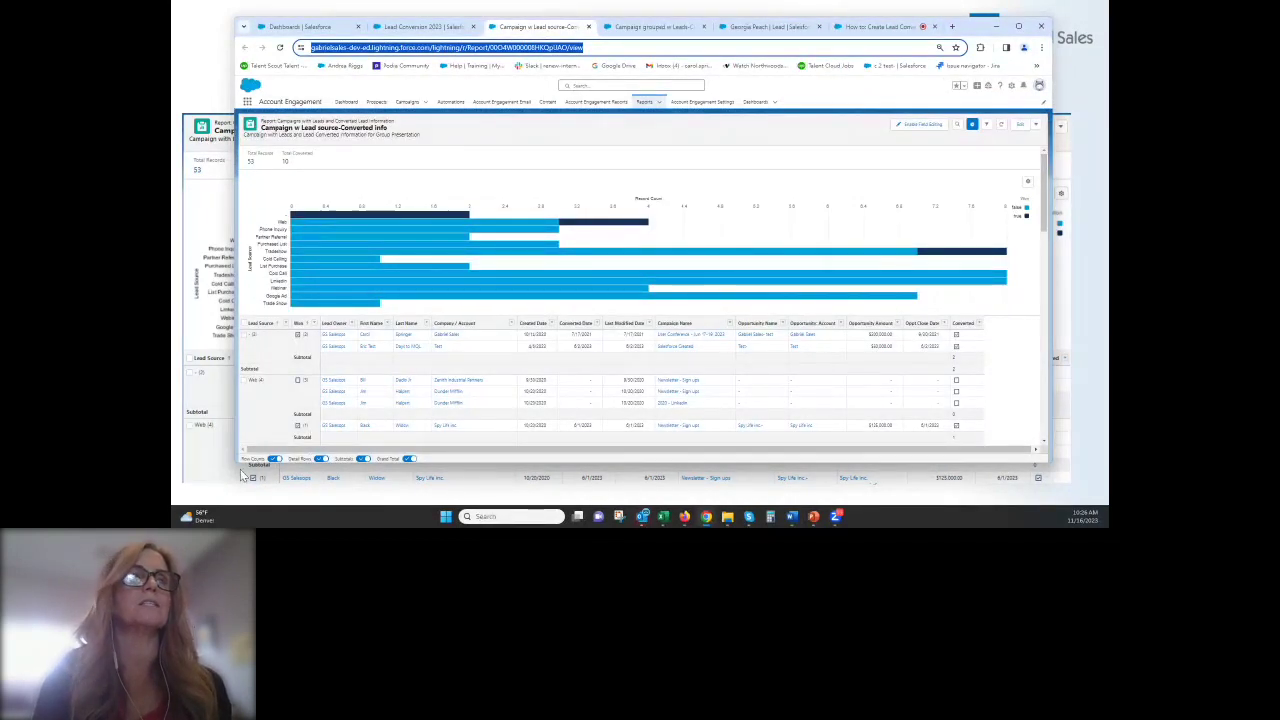
pyautogui.moveTo(233, 465); pyautogui.dragTo(215, 480)
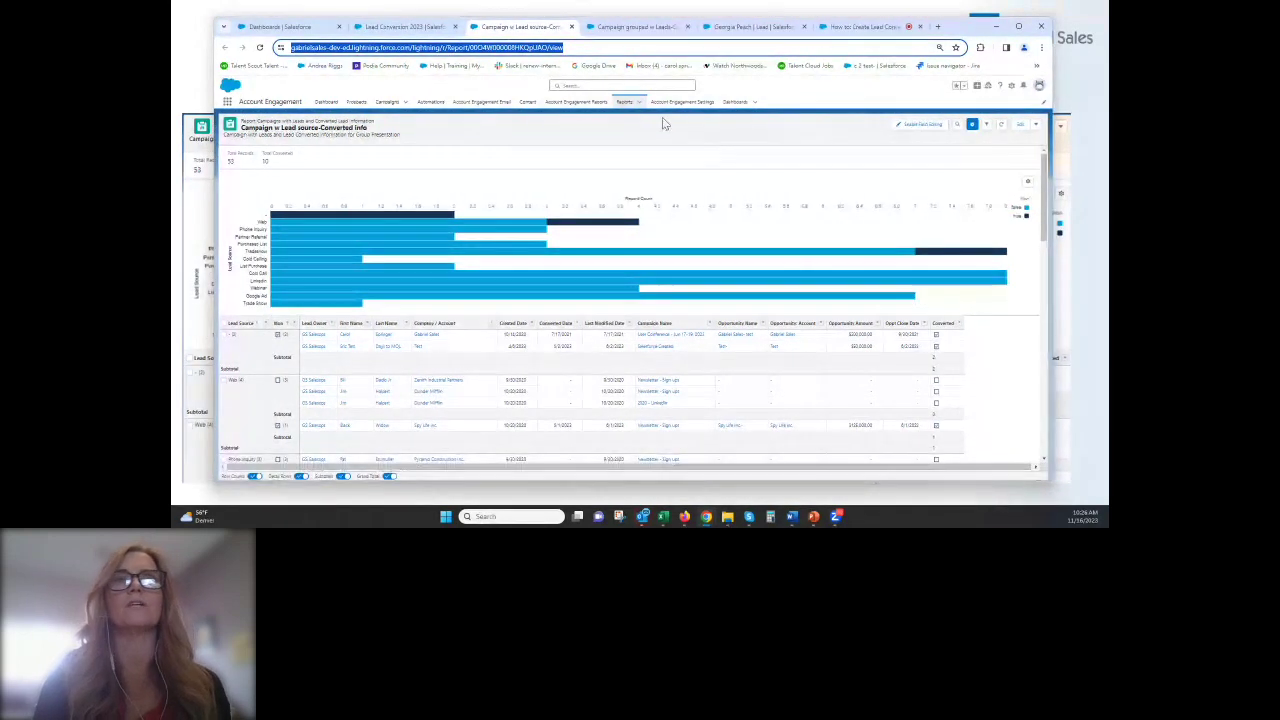
# Step: Start a new report, look through the report types in the Campaigns category, and close the dialog without creating one
pyautogui.click(626, 104)
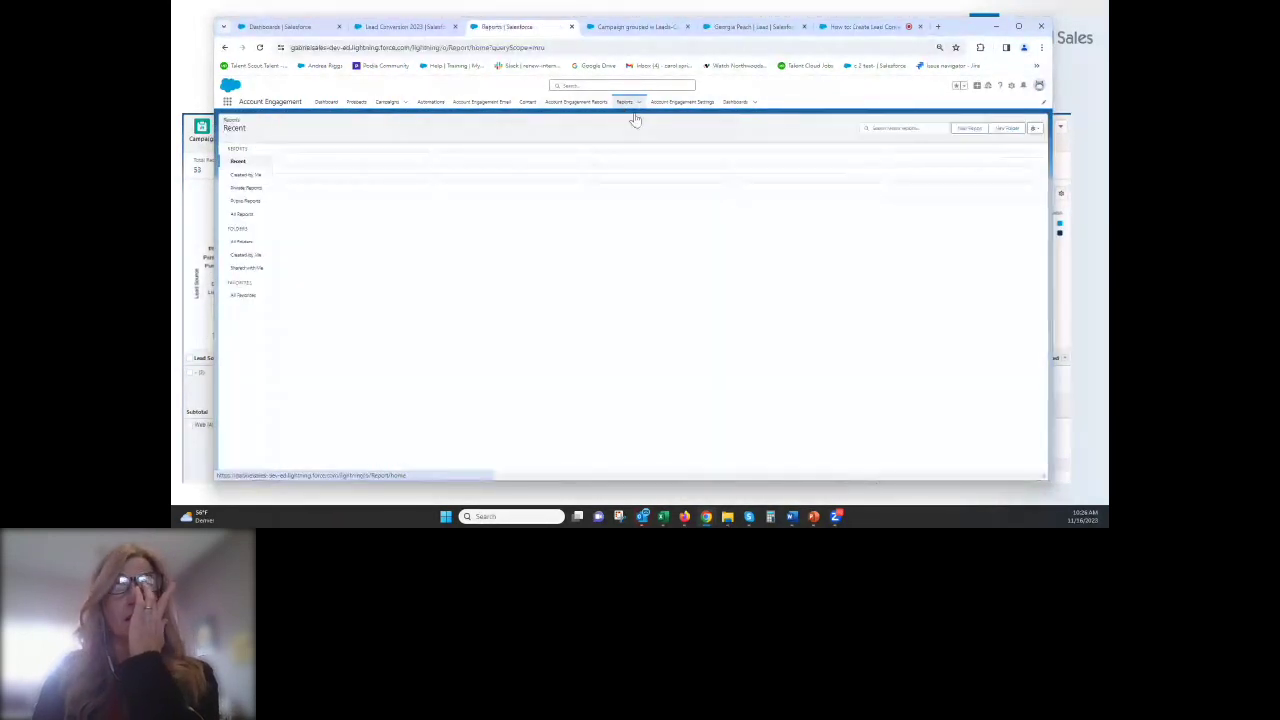
pyautogui.click(970, 130)
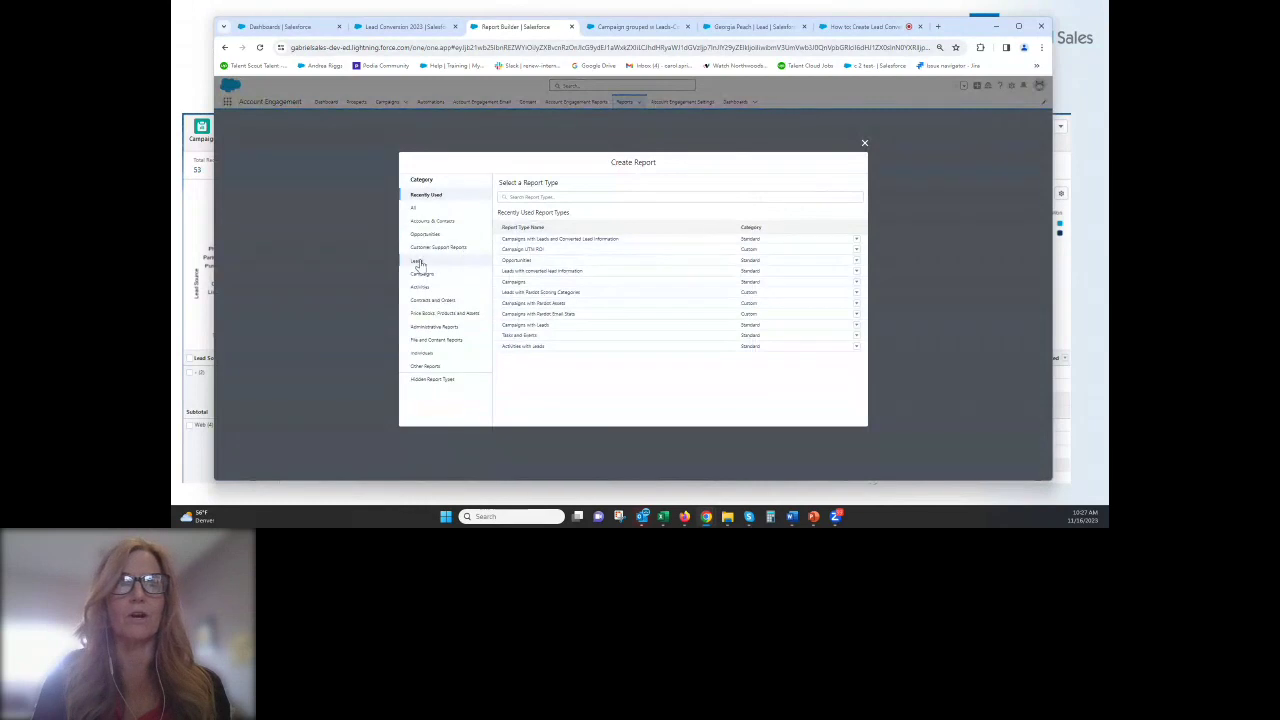
pyautogui.click(421, 275)
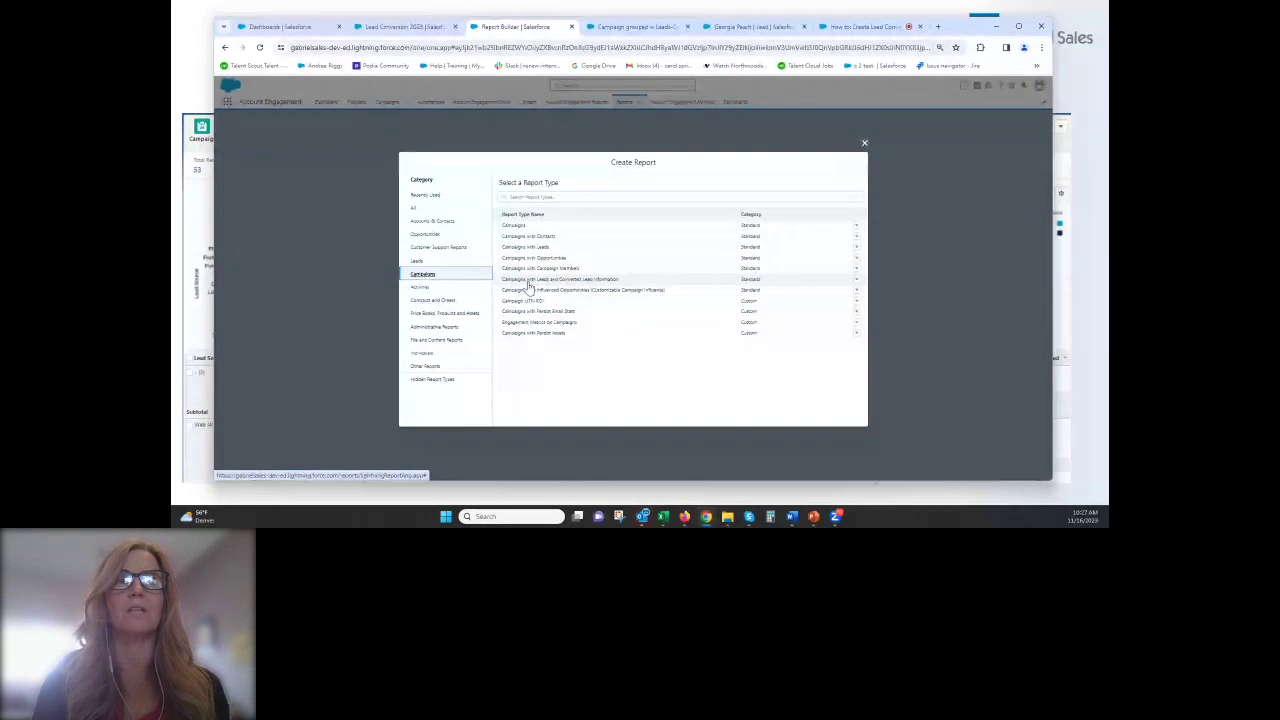
pyautogui.click(864, 143)
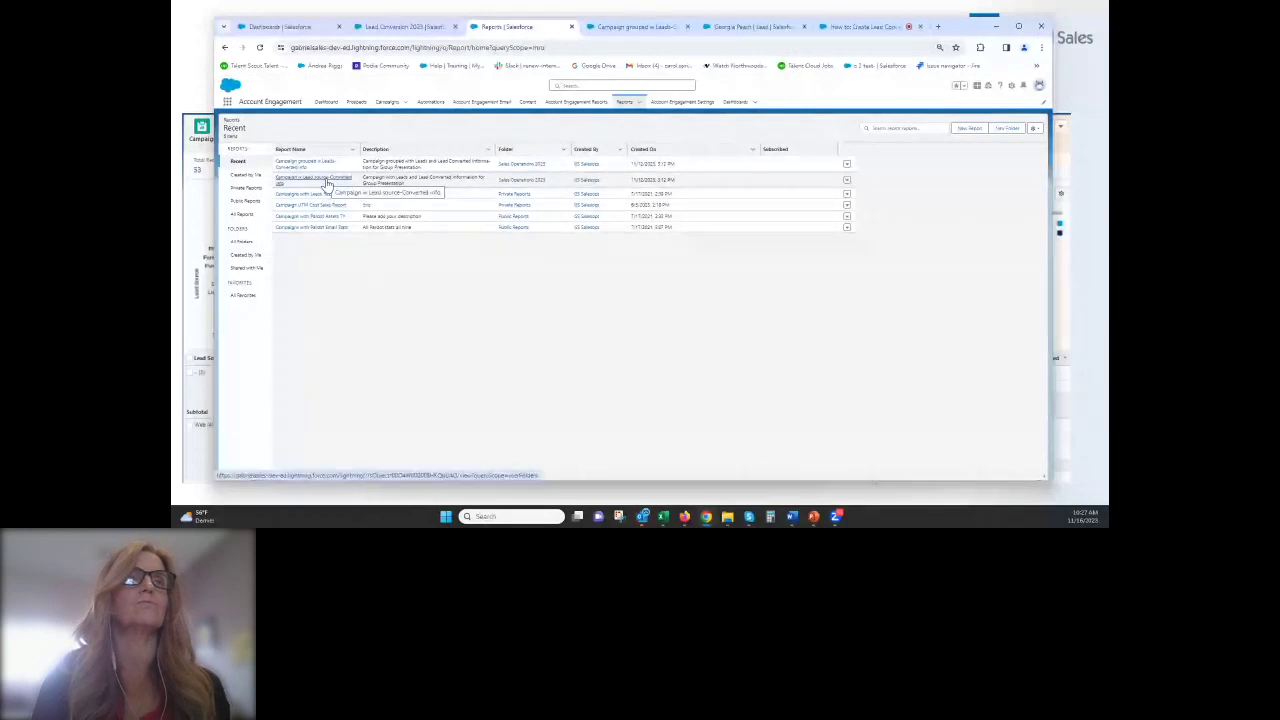
# Step: Open the "Campaign grouped w Leads-Converted info" report for editing and show its filters
pyautogui.click(321, 166)
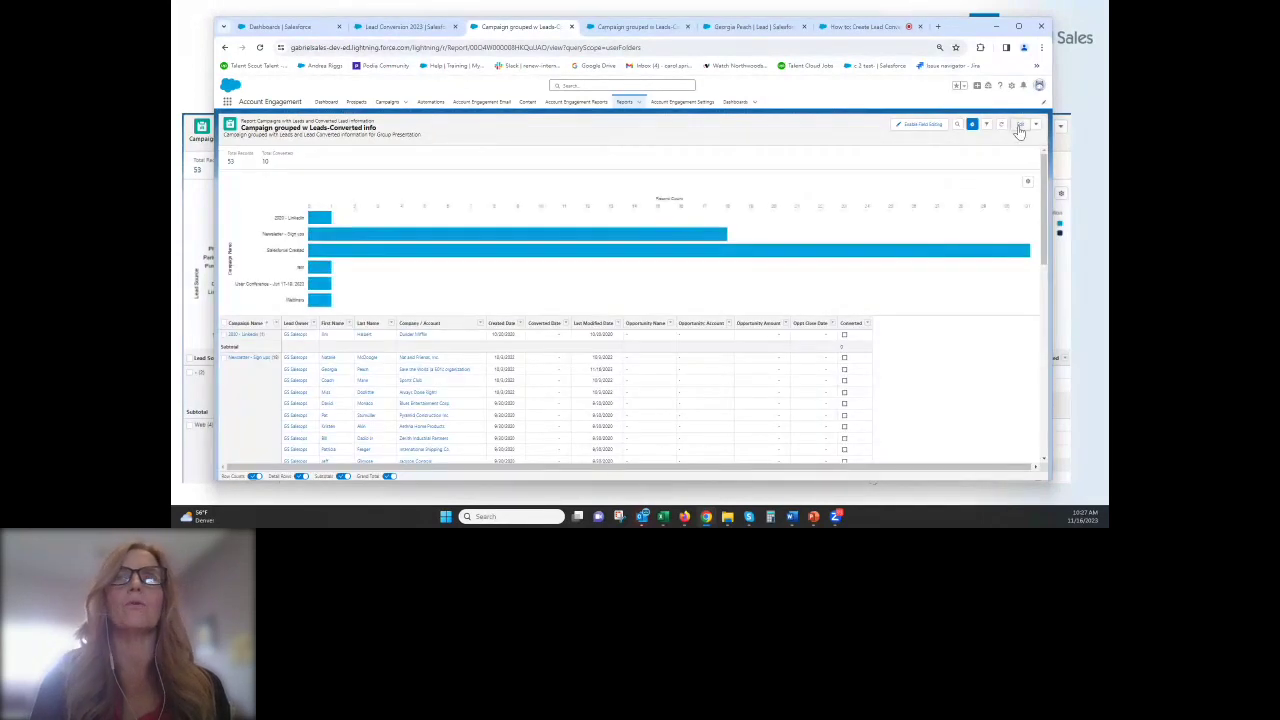
pyautogui.click(1019, 128)
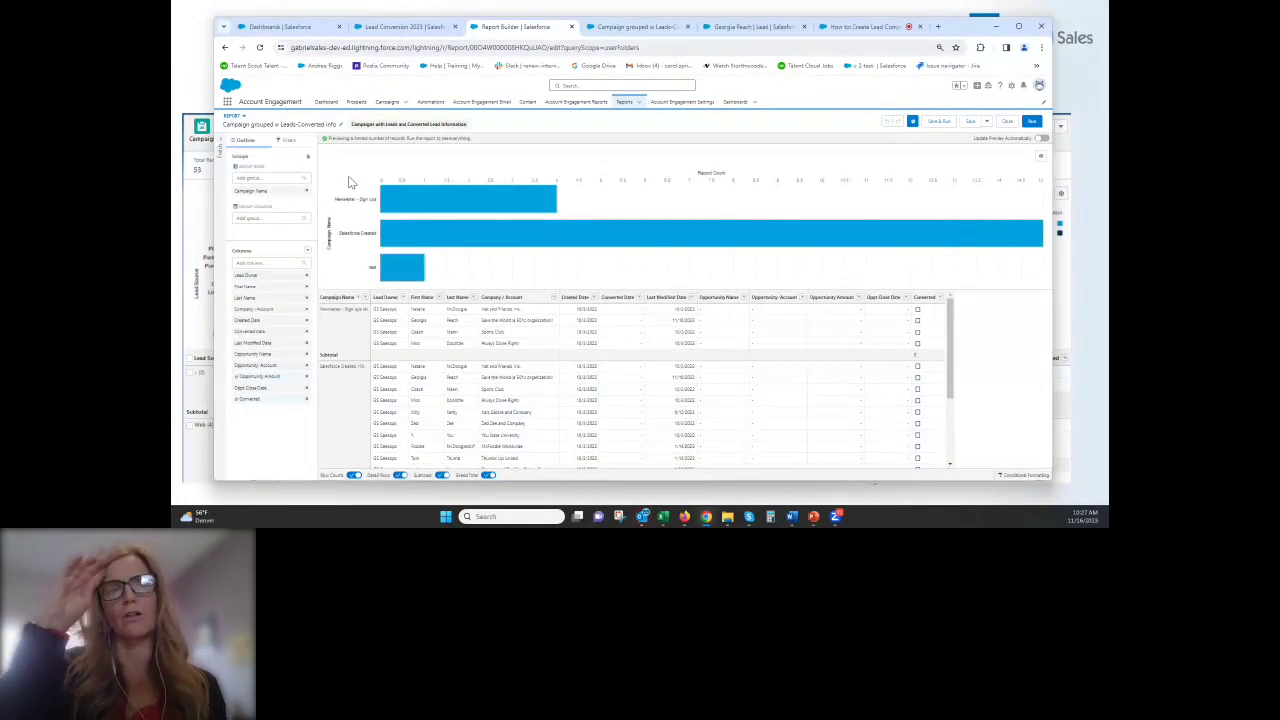
pyautogui.click(286, 141)
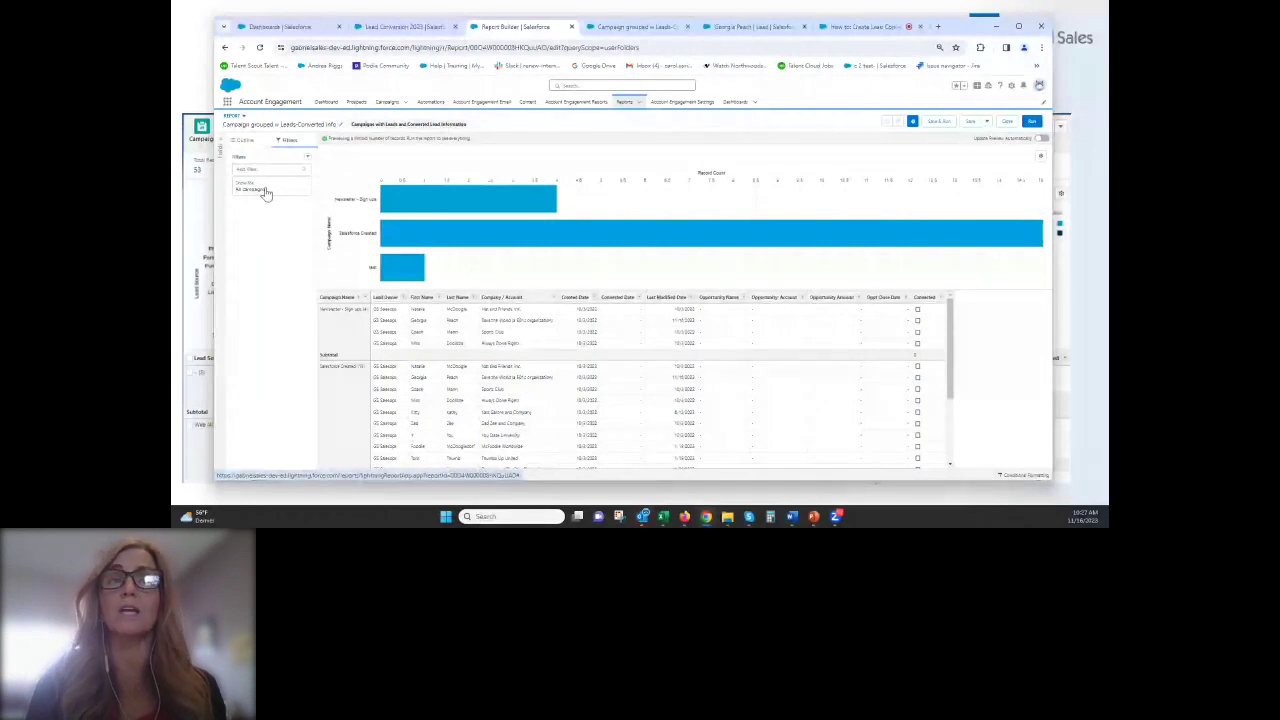
# Step: Search the available filter fields for "create" and examine the created-date options for campaigns, leads and opportunities without adding one
pyautogui.click(266, 169)
pyautogui.write('create')
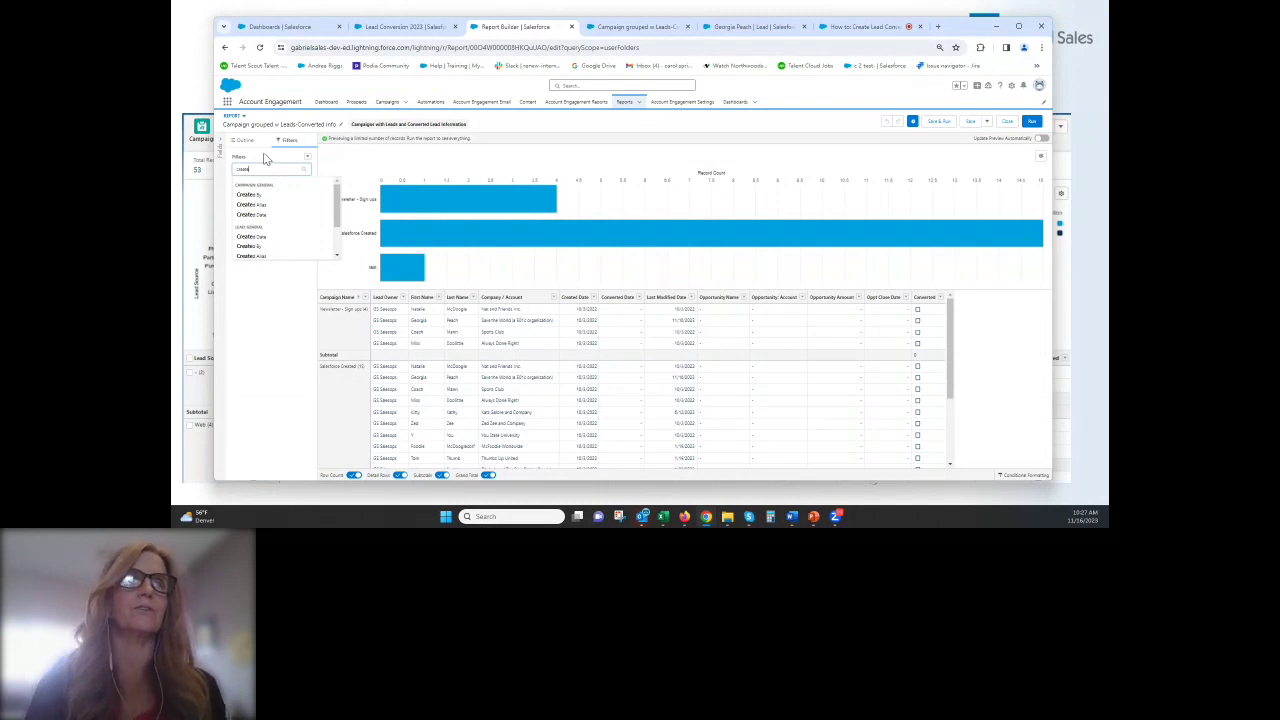
pyautogui.moveTo(339, 204); pyautogui.dragTo(347, 230)
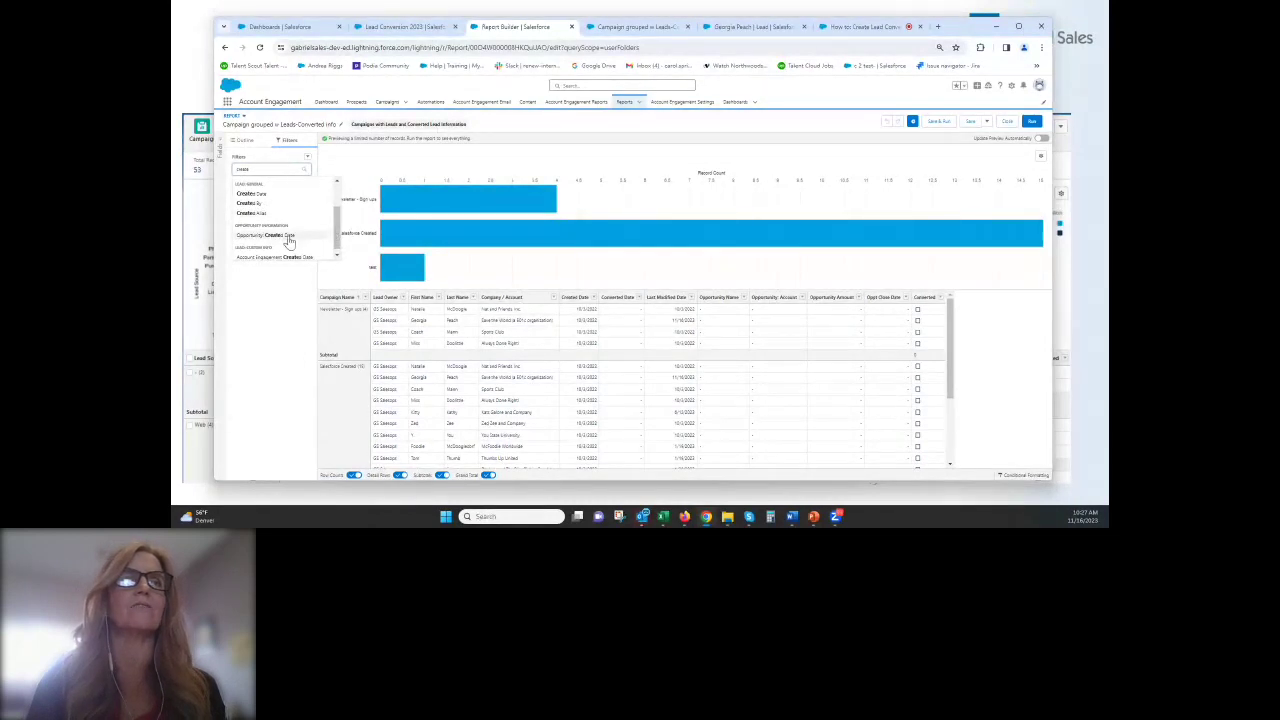
pyautogui.scroll(5, 300, 210)
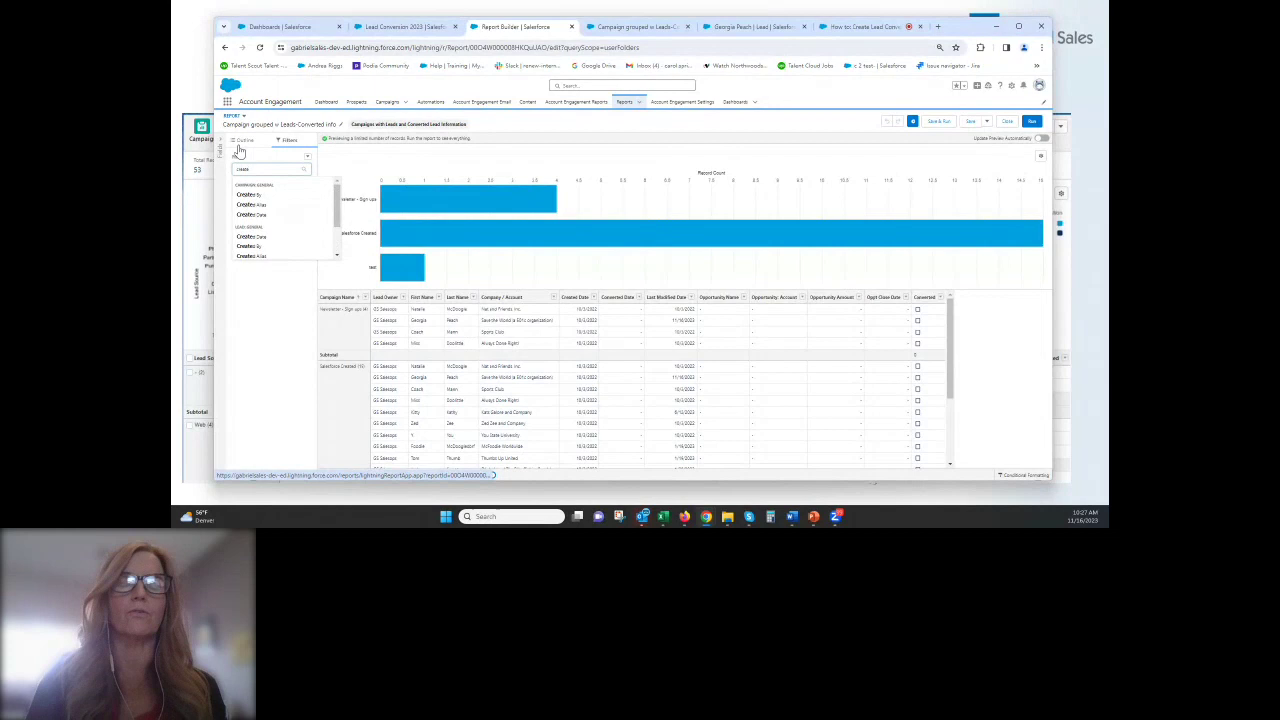
pyautogui.press('BackSpace')
pyautogui.press('BackSpace')
pyautogui.press('BackSpace')
pyautogui.press('BackSpace')
pyautogui.press('BackSpace')
pyautogui.press('BackSpace')
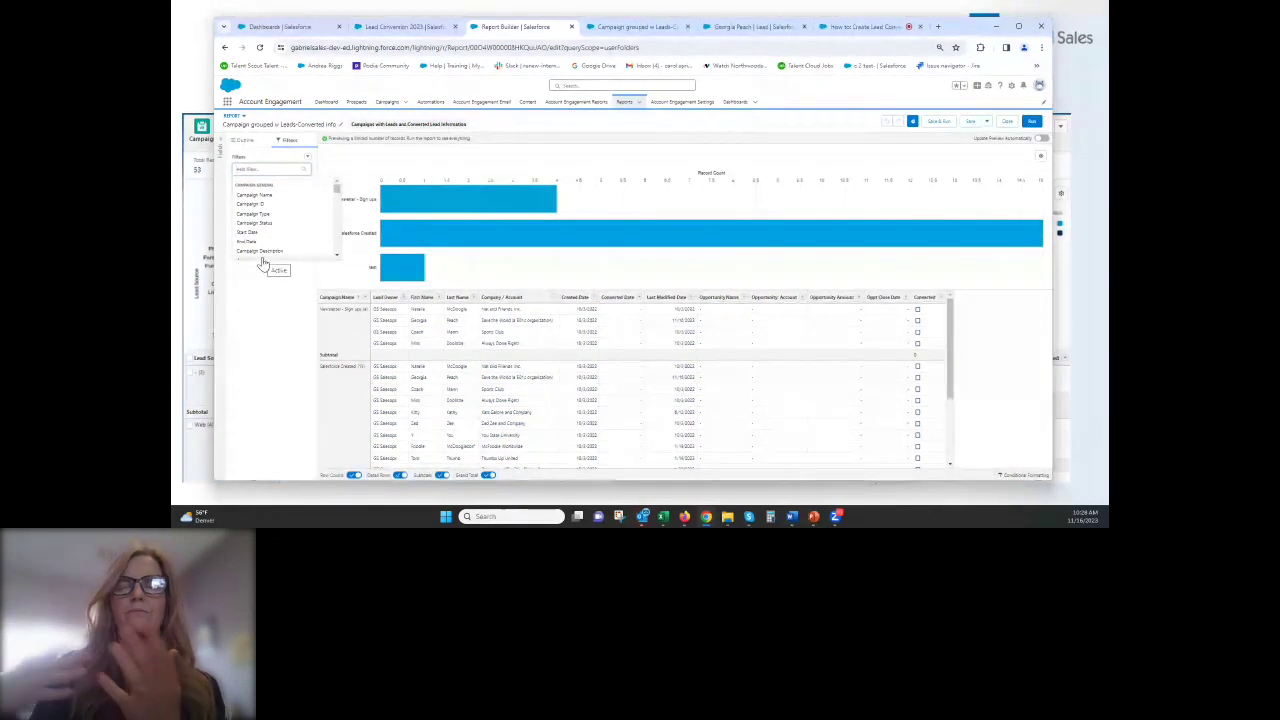
pyautogui.click(262, 168)
pyautogui.write('creat')
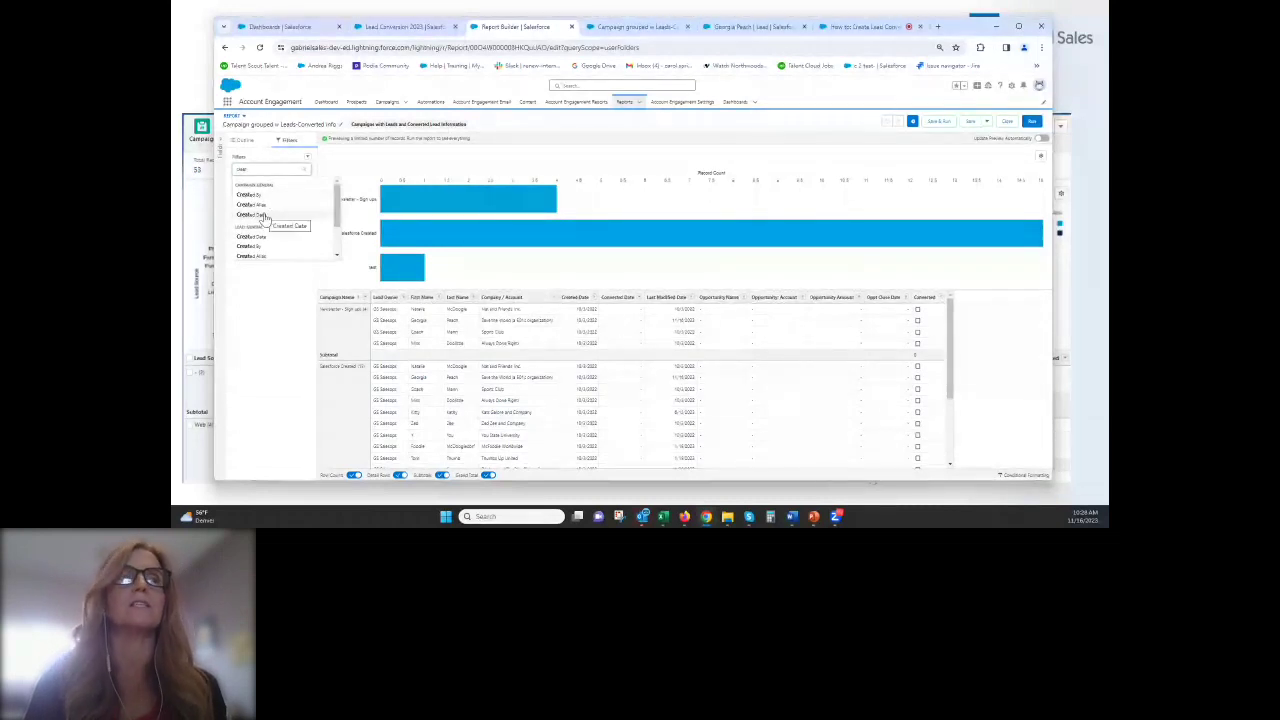
pyautogui.click(271, 337)
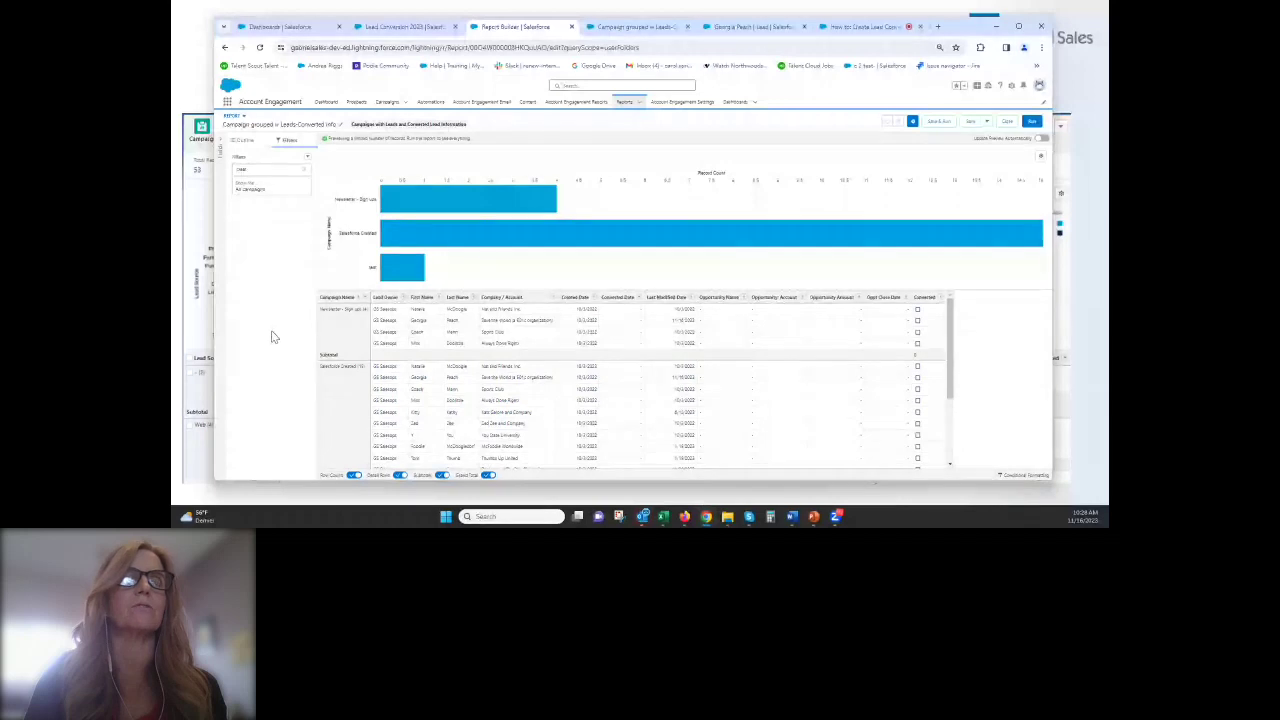
# Step: Add a Lead Status column to the report directly after Last Name, and save and run the report
pyautogui.click(238, 143)
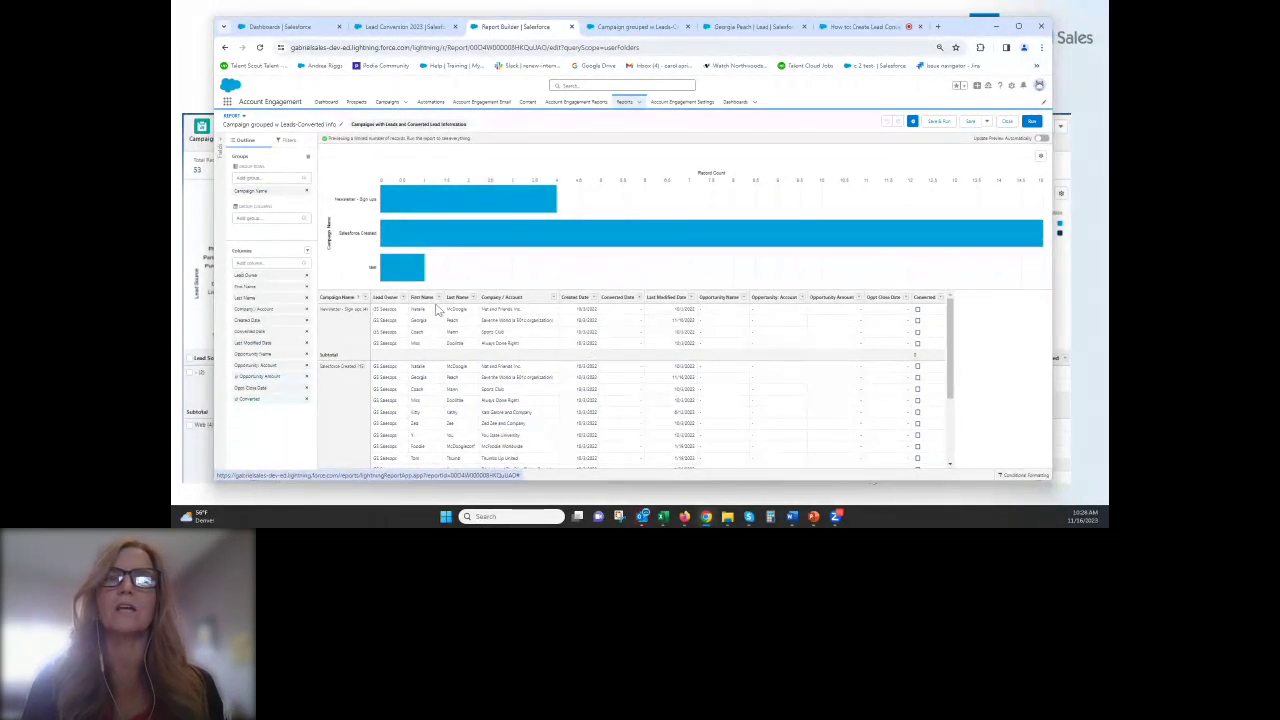
pyautogui.click(260, 263)
pyautogui.write('status')
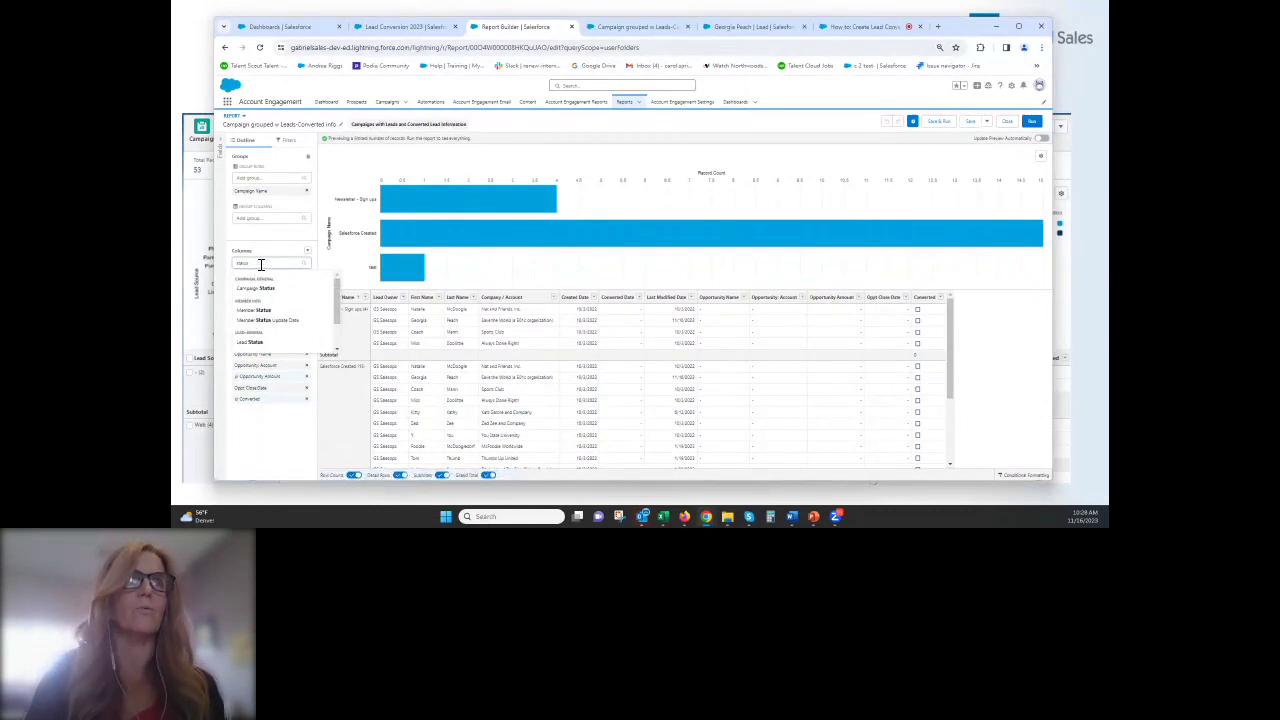
pyautogui.click(259, 347)
pyautogui.moveTo(263, 408); pyautogui.dragTo(266, 304)
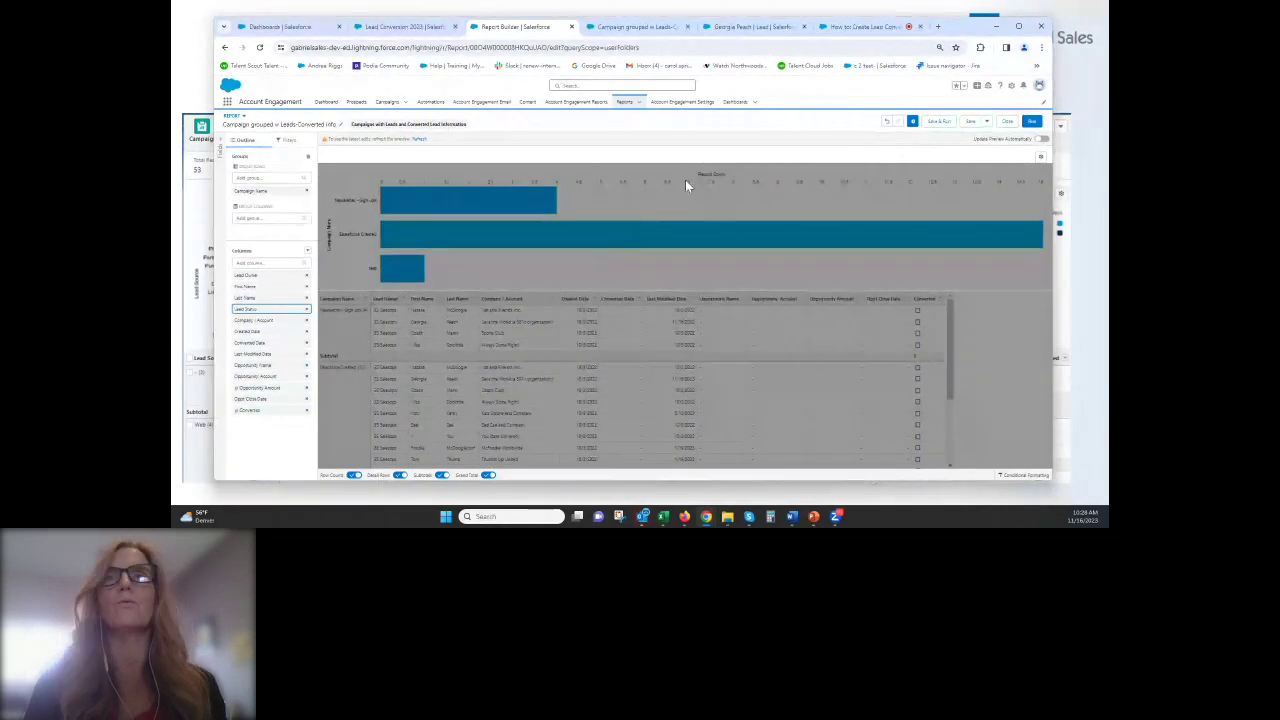
pyautogui.click(938, 121)
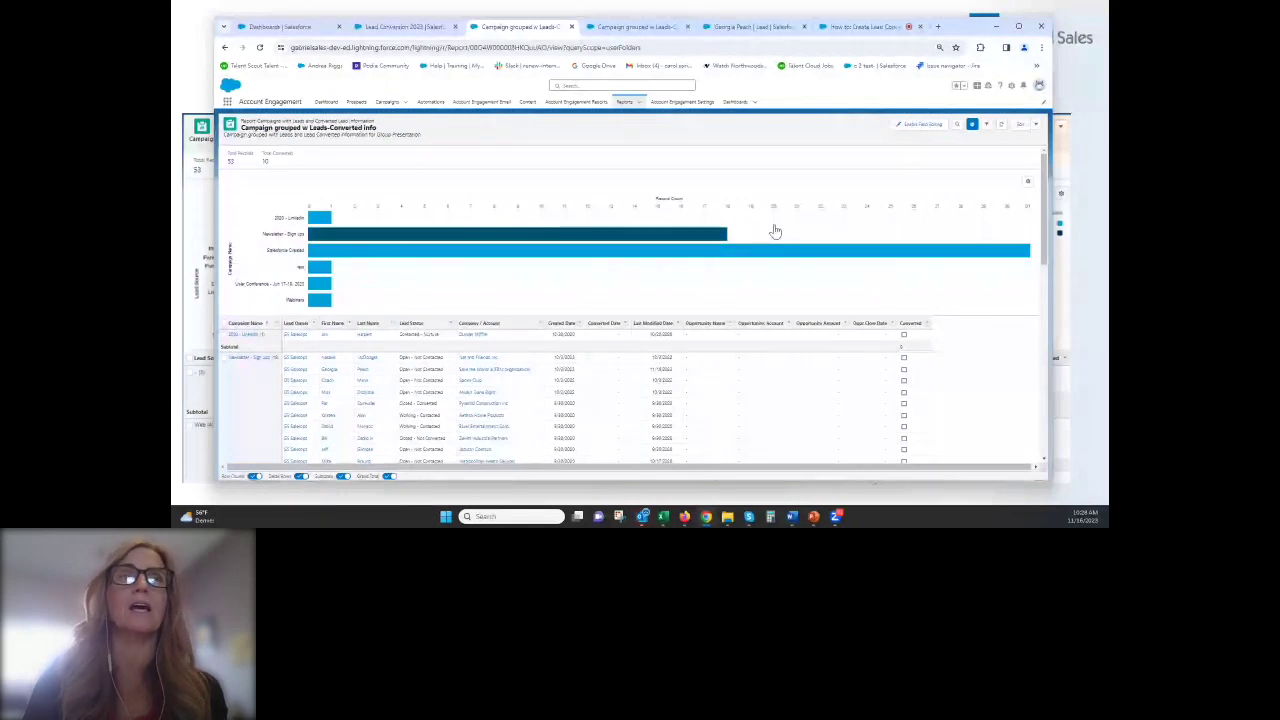
# Step: Try Sum of Converted as the chart's X-axis value, and return the axis to Record Count
pyautogui.click(1027, 181)
pyautogui.click(995, 366)
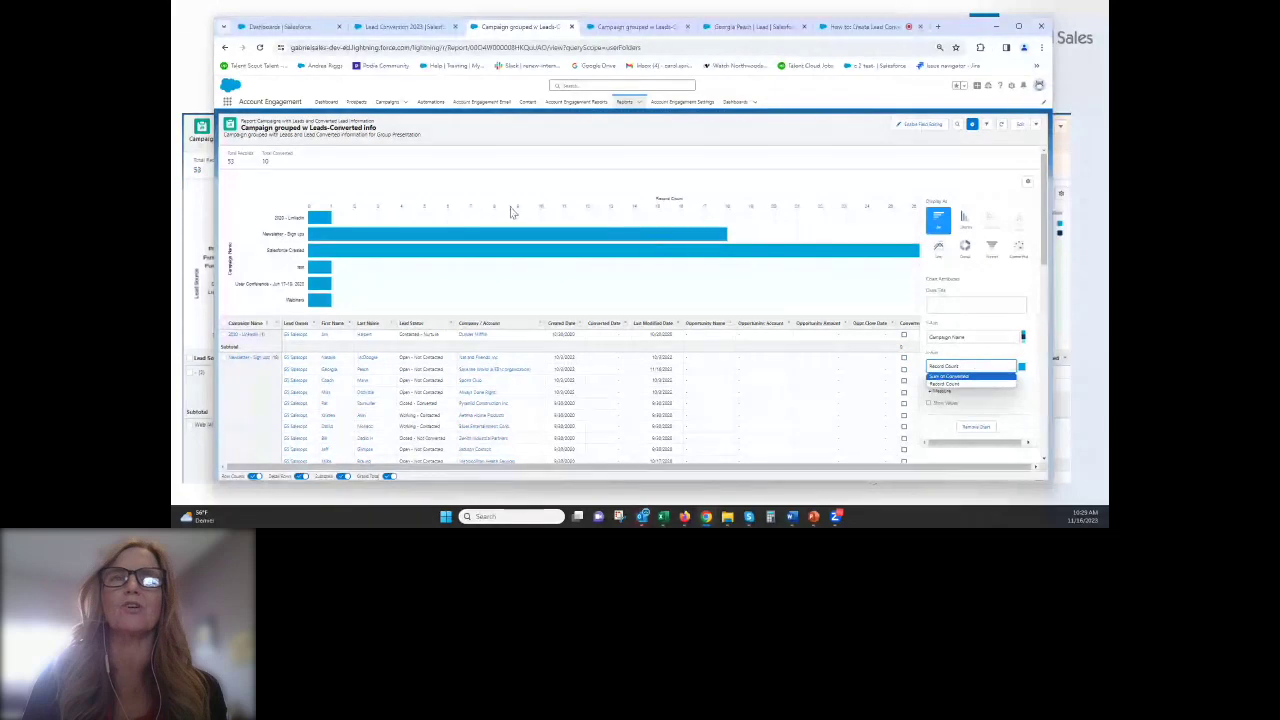
pyautogui.click(955, 383)
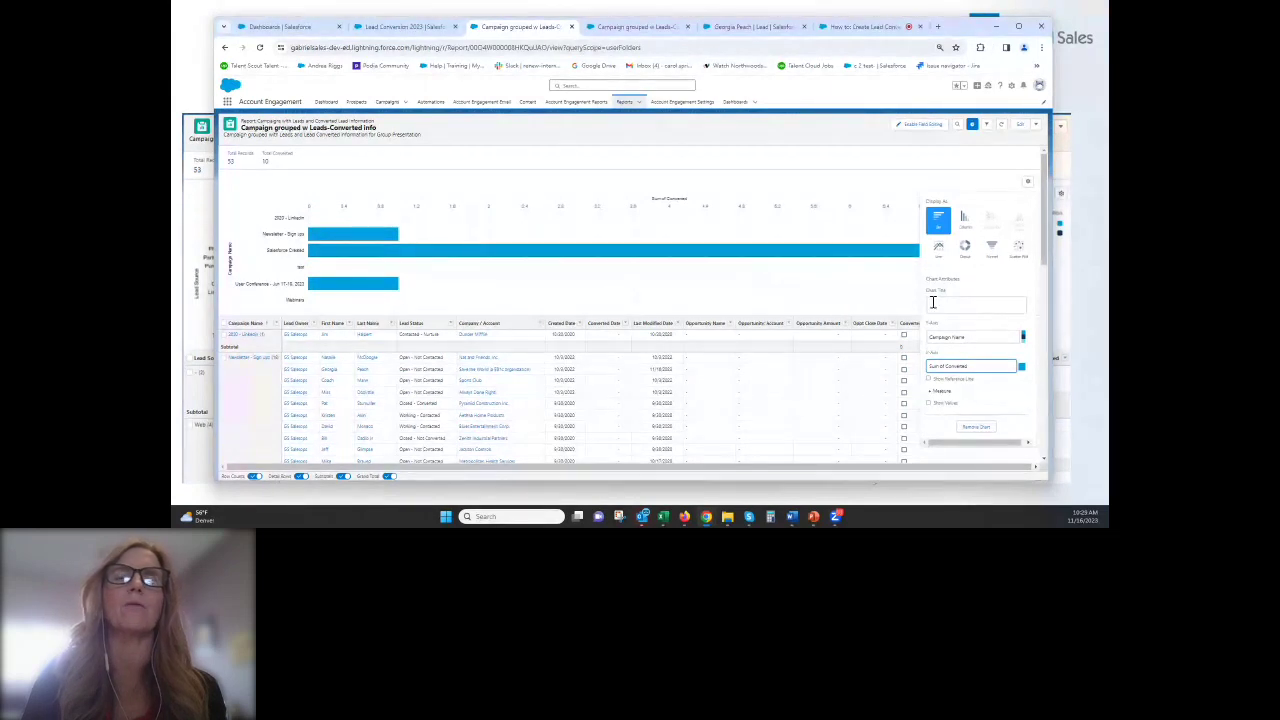
pyautogui.click(1000, 368)
pyautogui.click(950, 383)
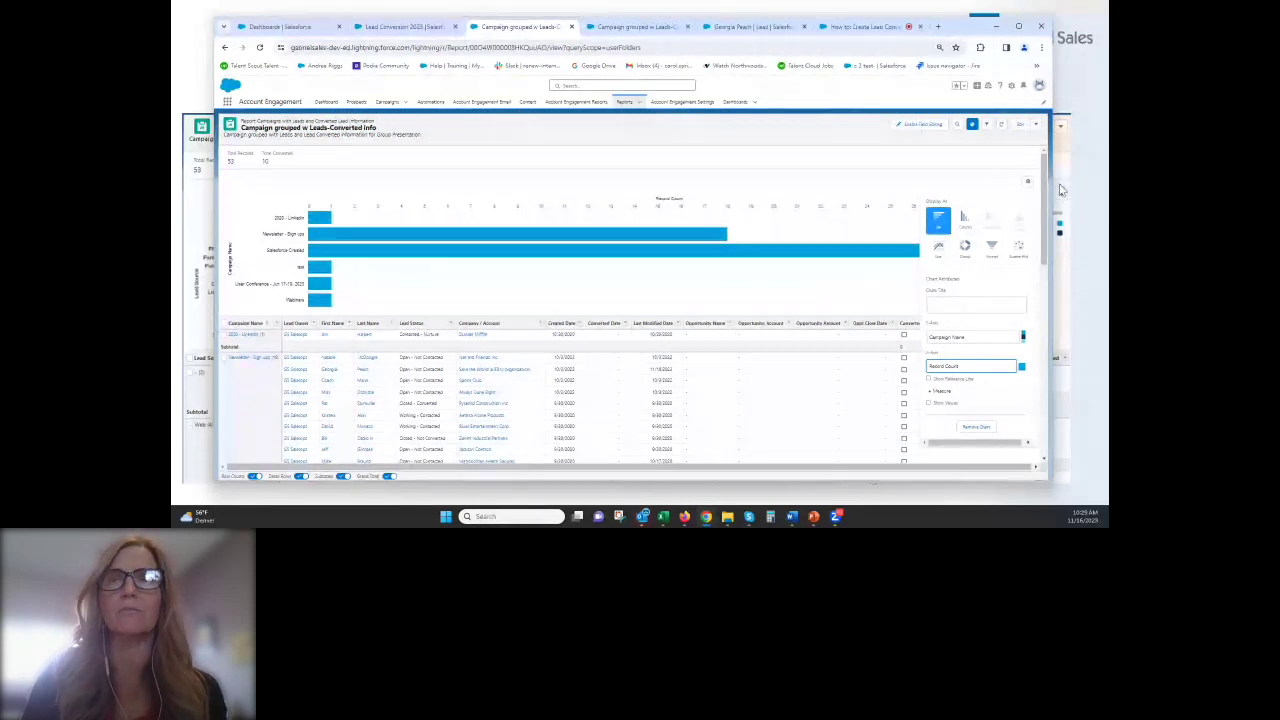
pyautogui.click(900, 185)
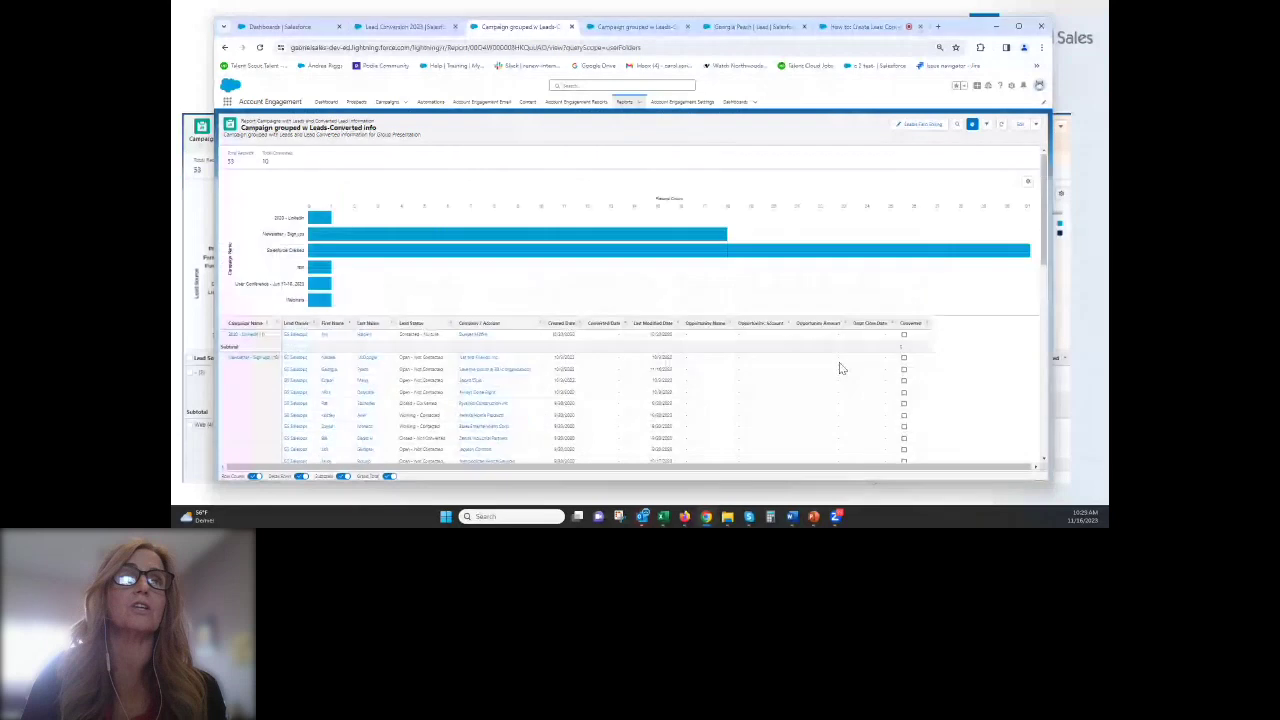
# Step: Edit the report again and add Converted as a second row grouping under Campaign Name
pyautogui.click(1019, 128)
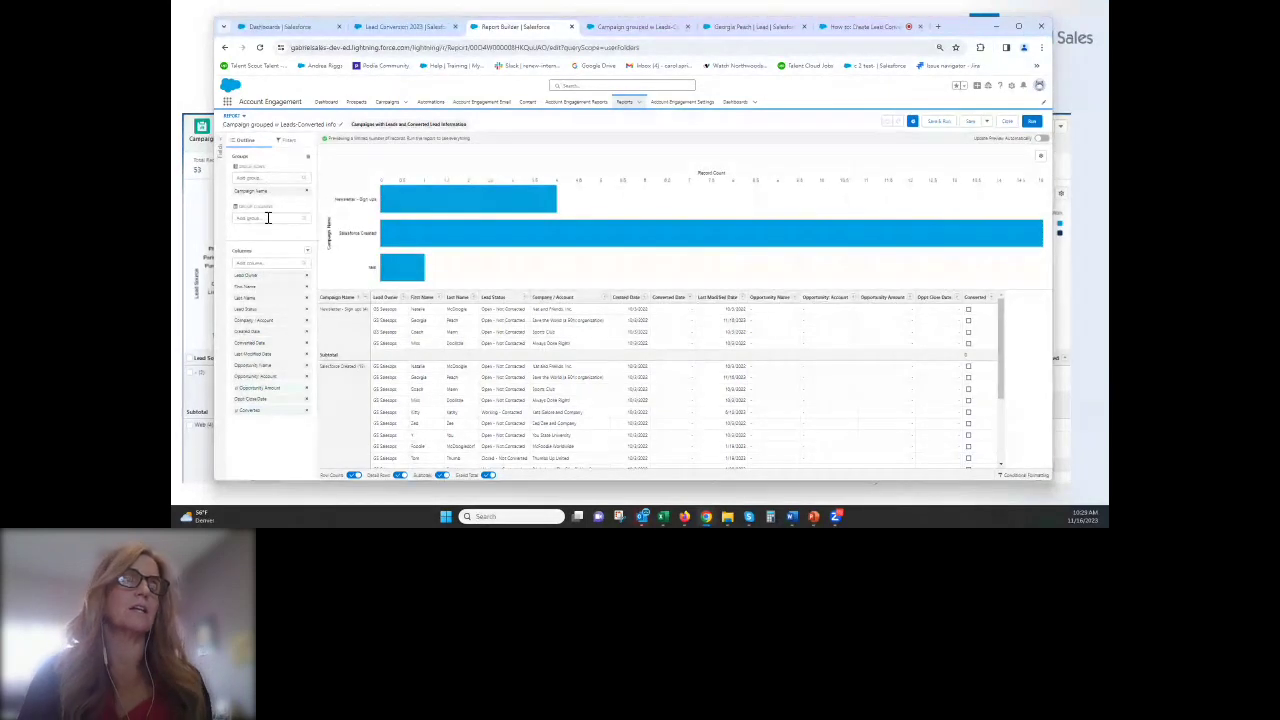
pyautogui.click(265, 177)
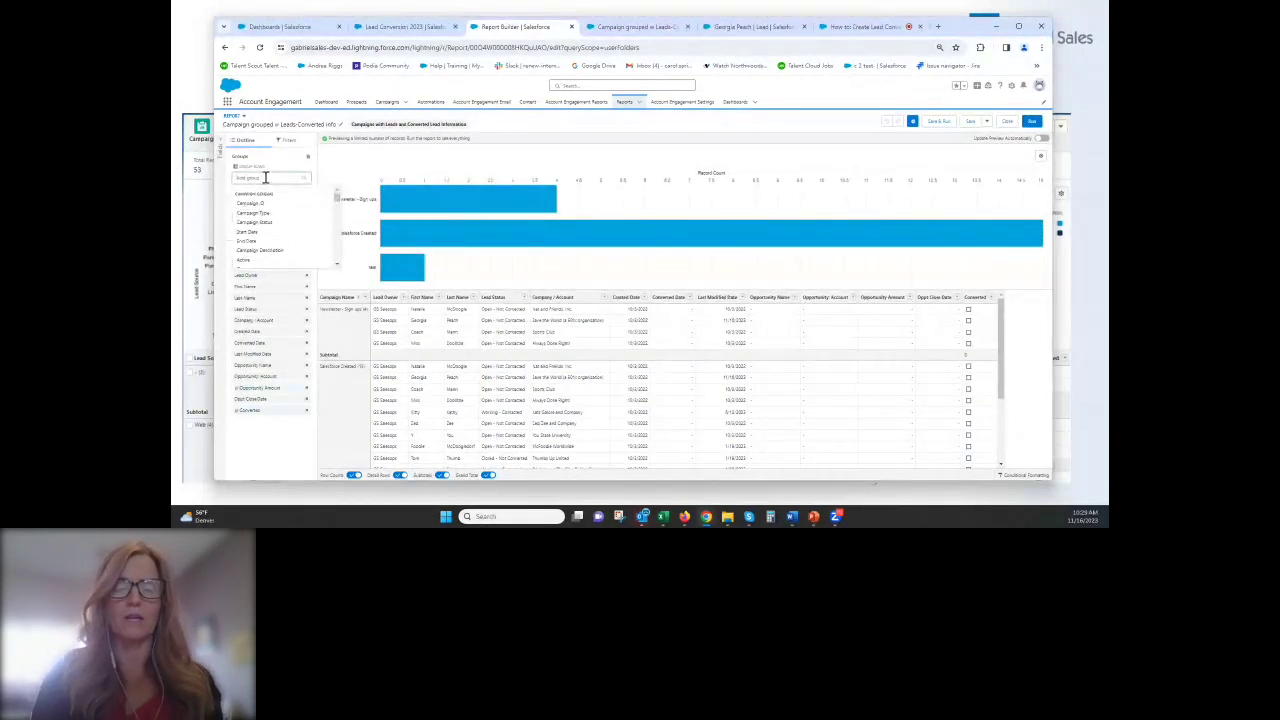
pyautogui.write('conv')
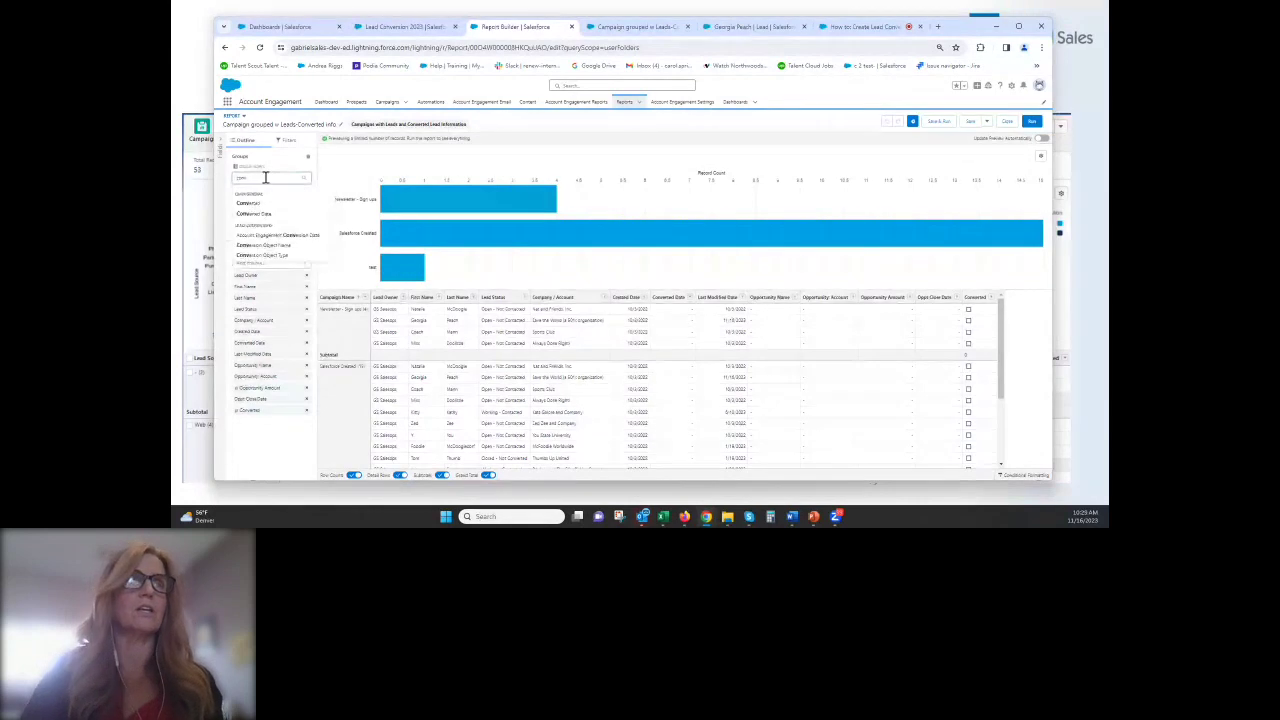
pyautogui.click(247, 203)
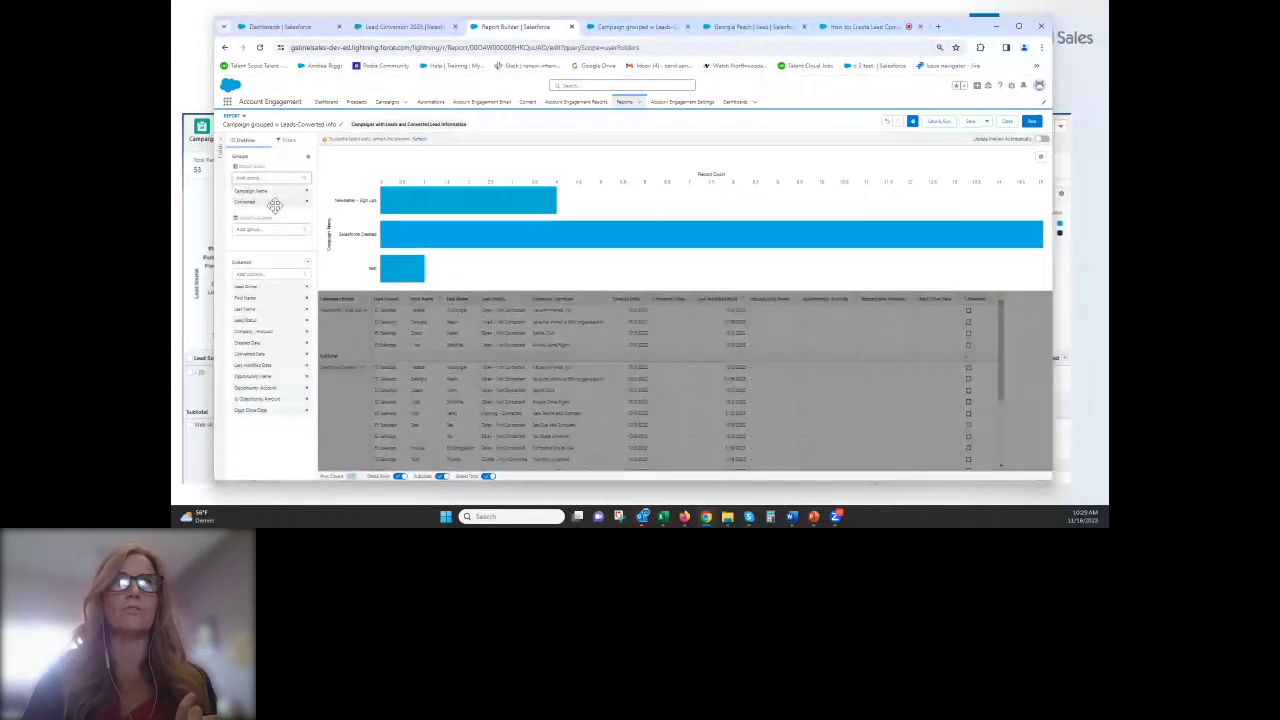
# Step: Display the chart as a stacked bar split by Converted and run the report
pyautogui.click(1041, 159)
pyautogui.click(1005, 198)
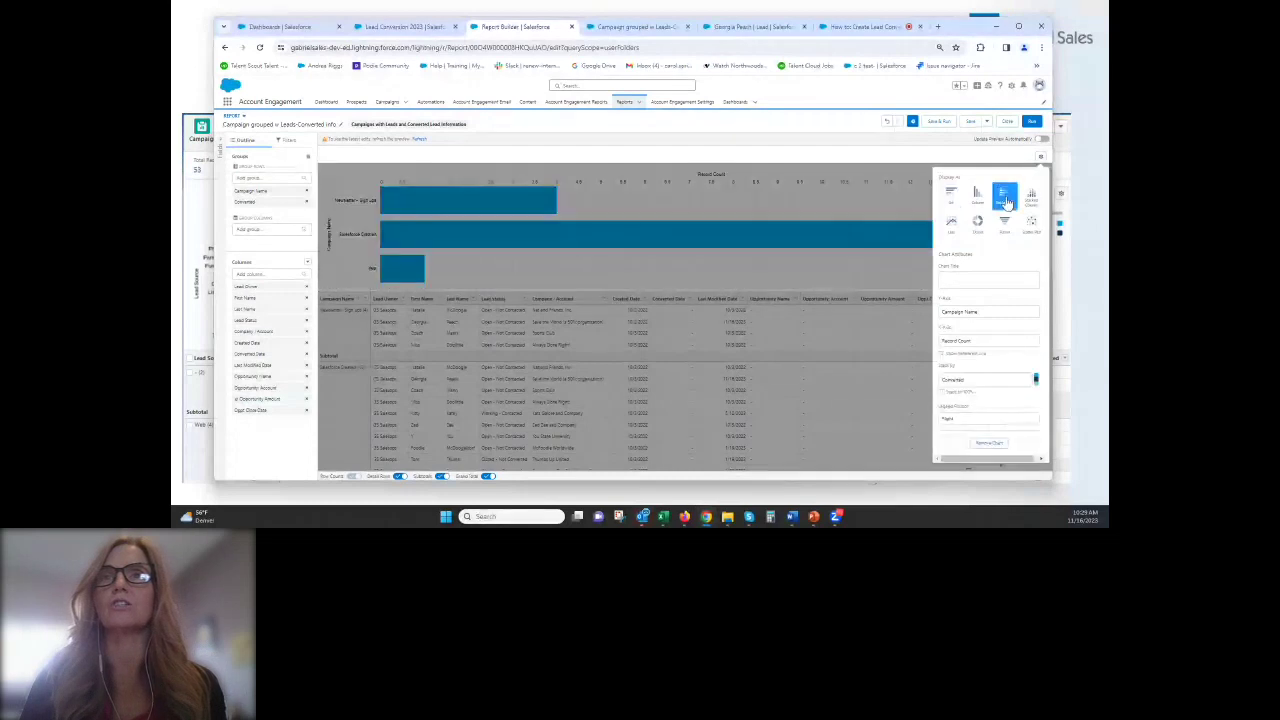
pyautogui.click(899, 157)
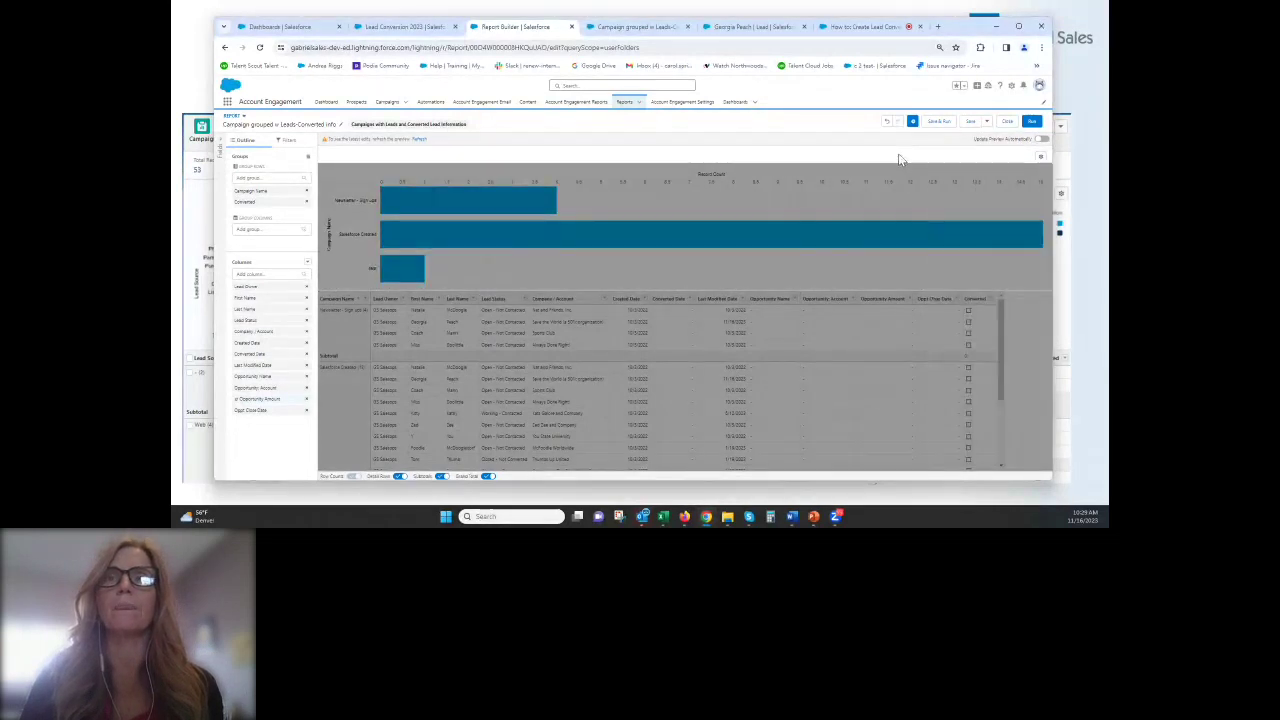
pyautogui.click(1040, 157)
pyautogui.click(1031, 121)
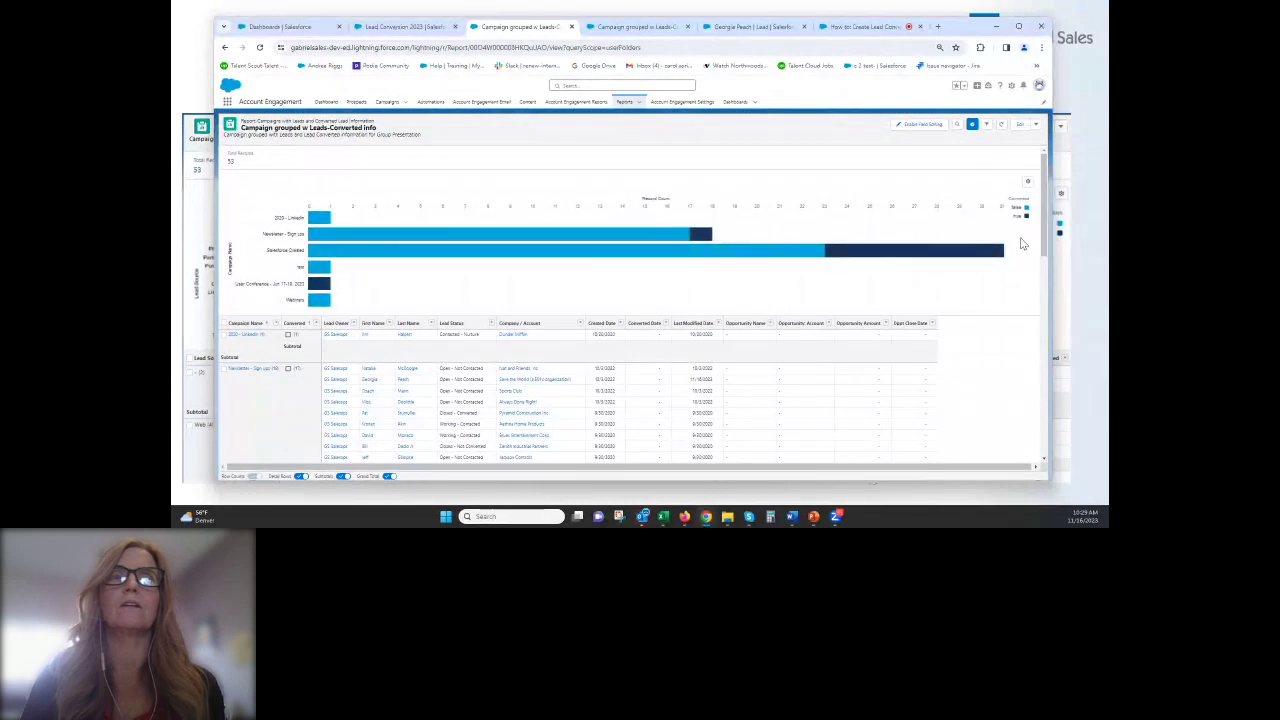
# Step: Review the stacked chart and the report's applied filters, and close the filter list
pyautogui.moveTo(314, 222)
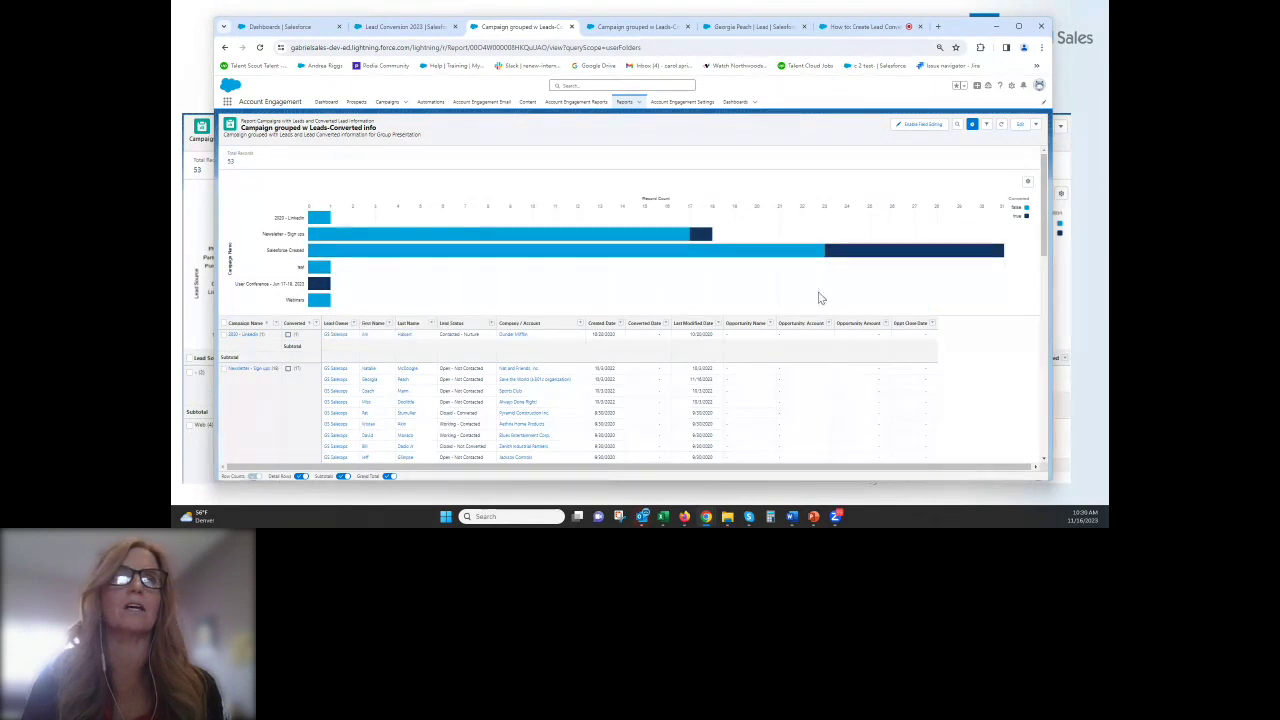
pyautogui.click(987, 125)
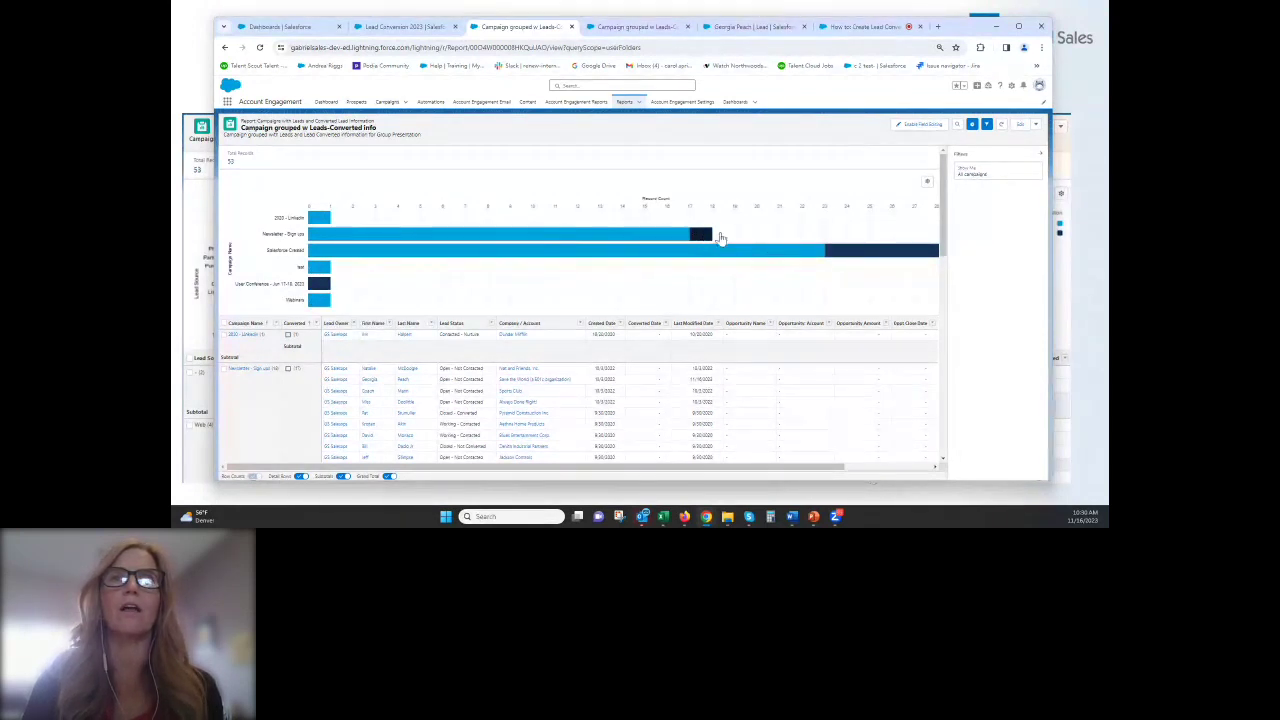
pyautogui.click(1041, 155)
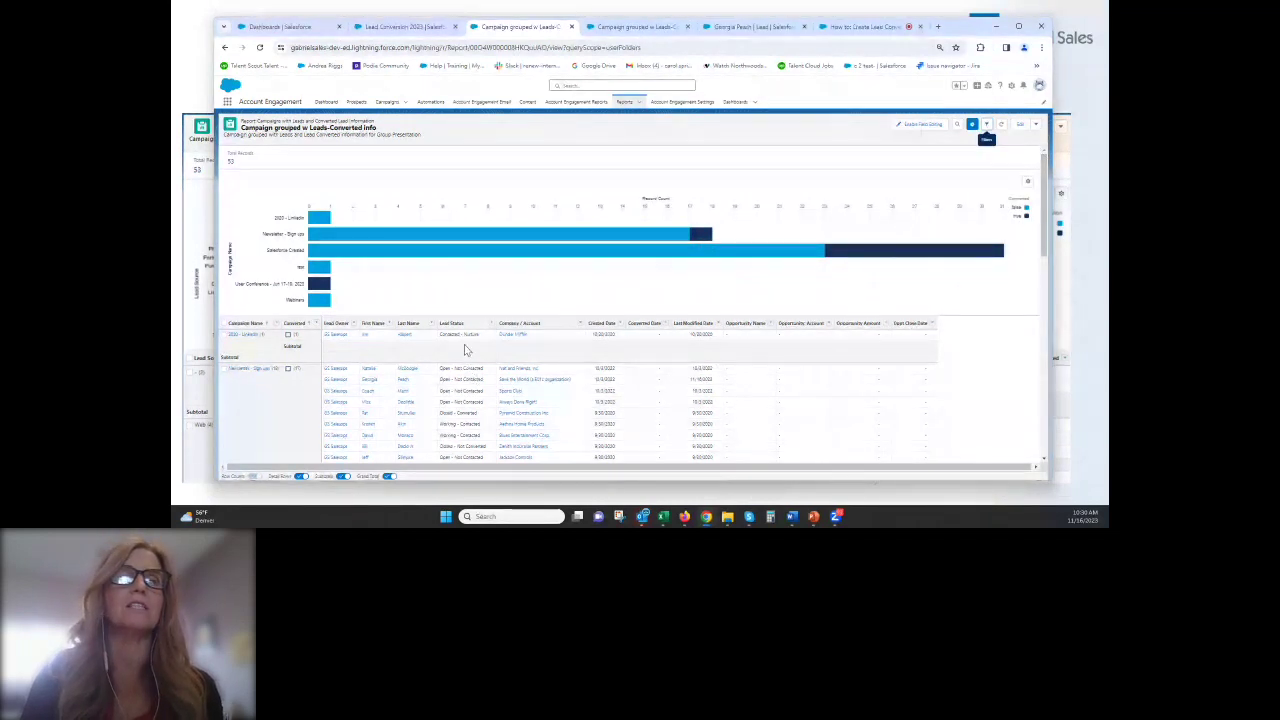
# Step: Start saving a copy of the report under the name "Campaign grouped w Leads- status"
pyautogui.scroll(-1, 464, 351)
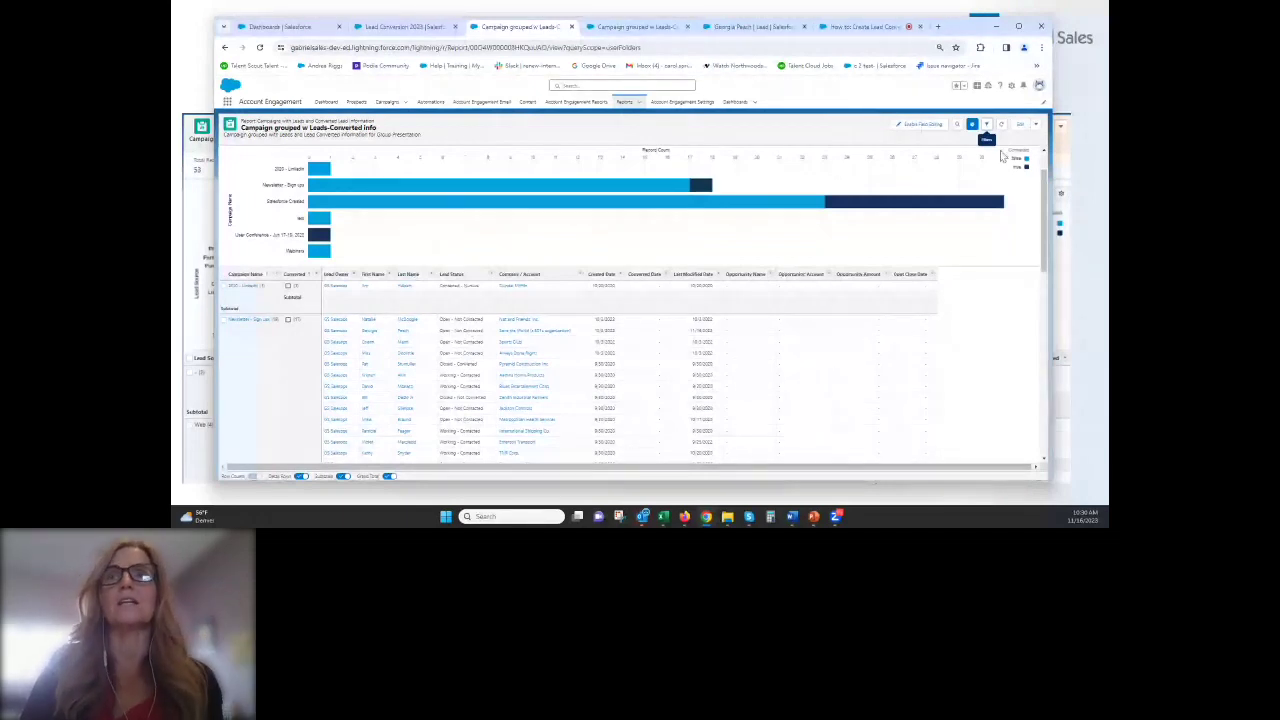
pyautogui.click(1035, 124)
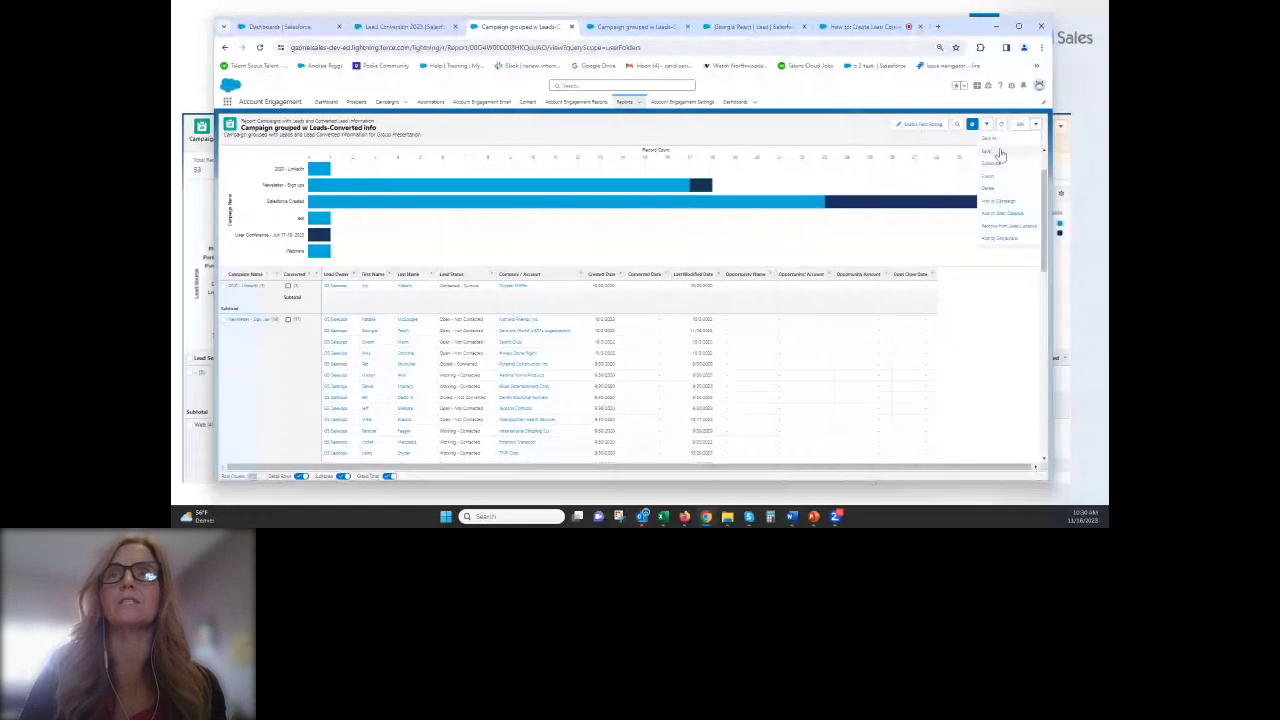
pyautogui.click(997, 151)
pyautogui.click(448, 246)
pyautogui.moveTo(445, 243); pyautogui.dragTo(353, 234)
pyautogui.press('BackSpace')
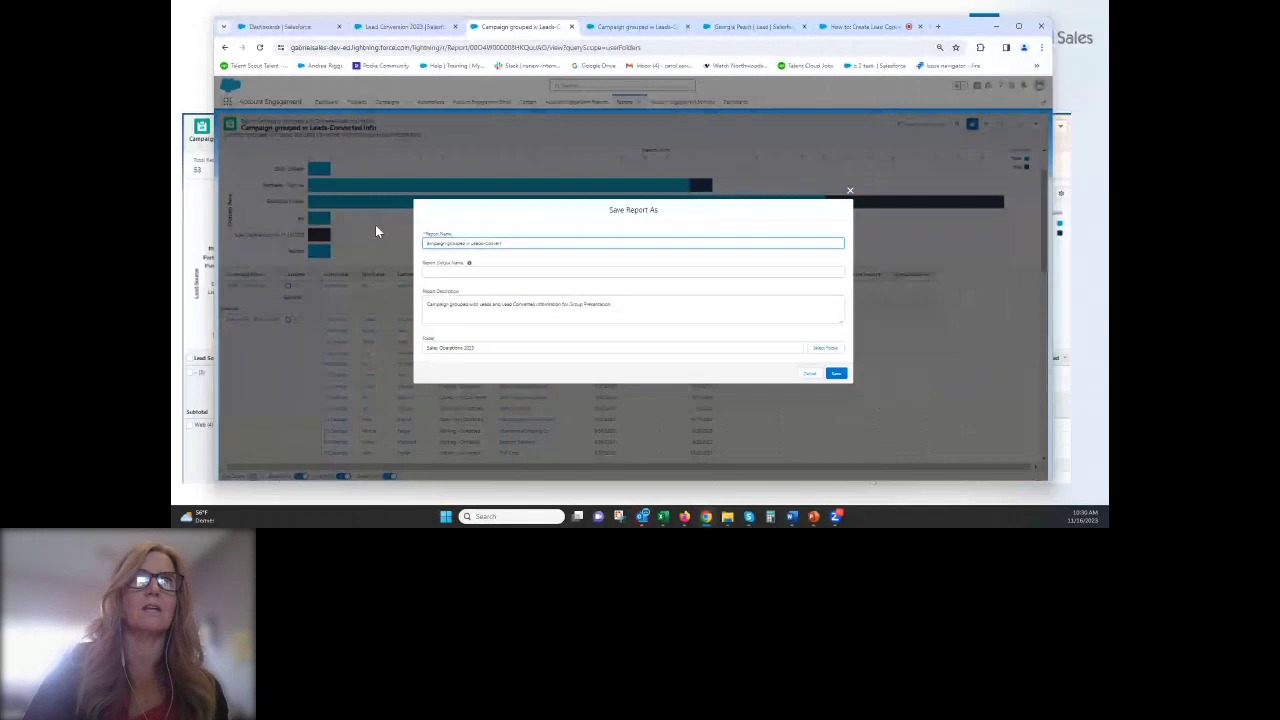
pyautogui.click(507, 243)
pyautogui.press('BackSpace')
pyautogui.press('BackSpace')
pyautogui.press('BackSpace')
pyautogui.press('BackSpace')
pyautogui.press('BackSpace')
pyautogui.press('BackSpace')
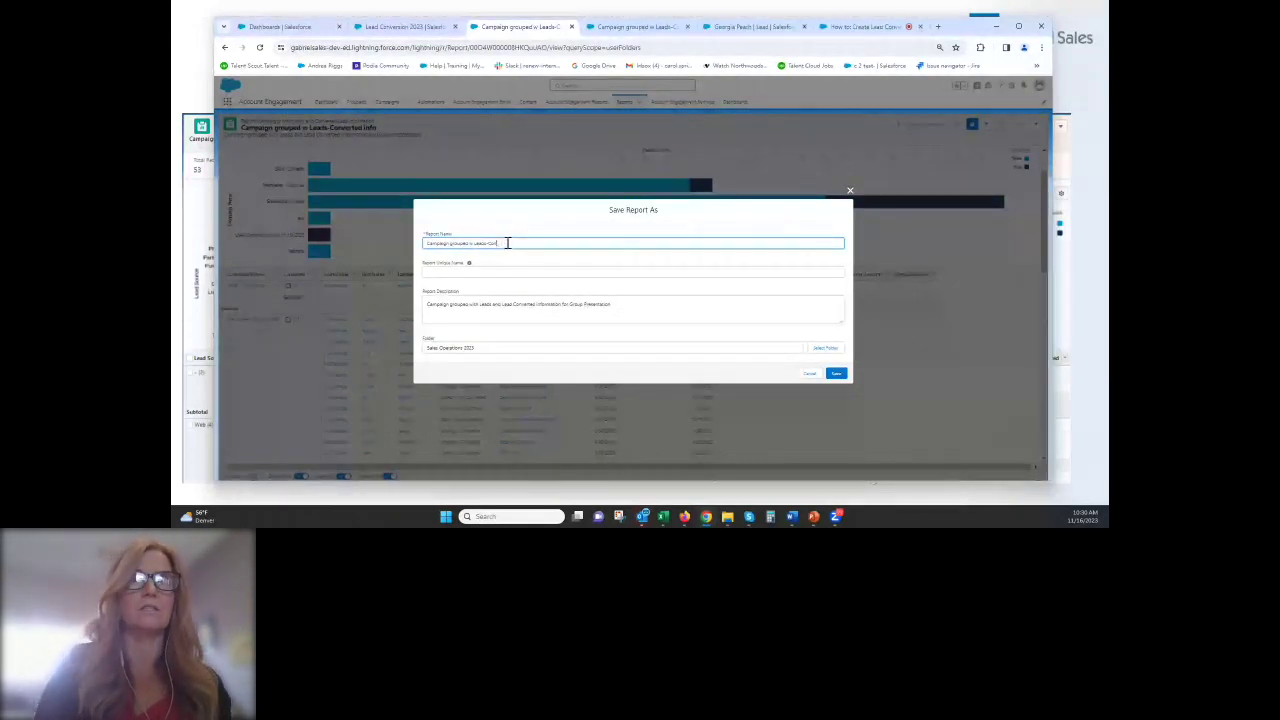
pyautogui.press('BackSpace')
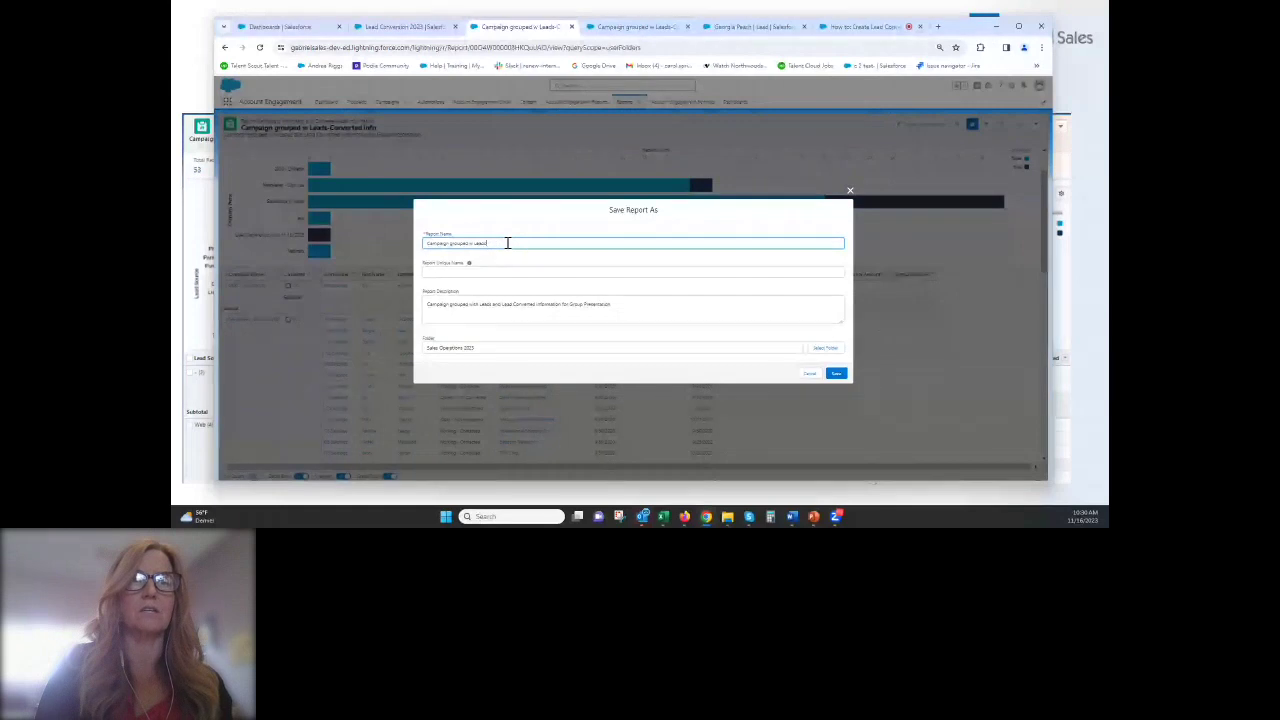
pyautogui.write('Inf')
pyautogui.write('us')
# Step: Add the line "this is the same as above but group by Lead Status" to the report description and save the copy
pyautogui.click(634, 303)
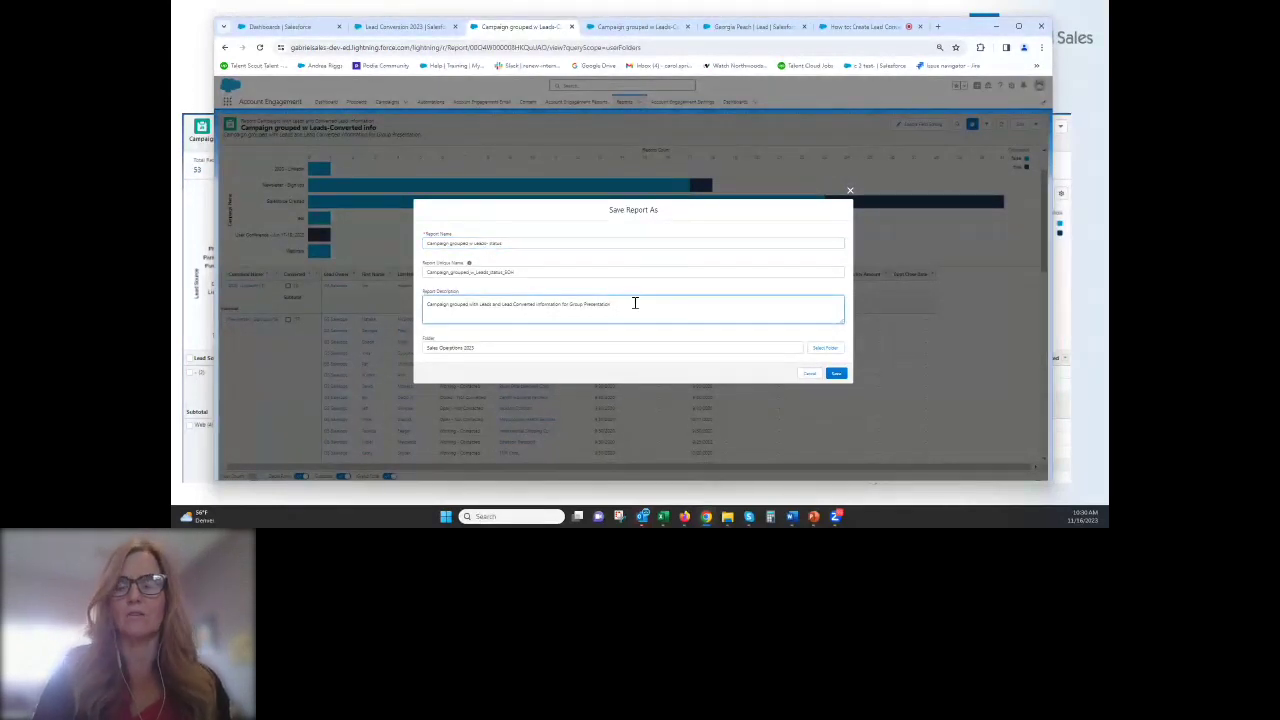
pyautogui.press('Return')
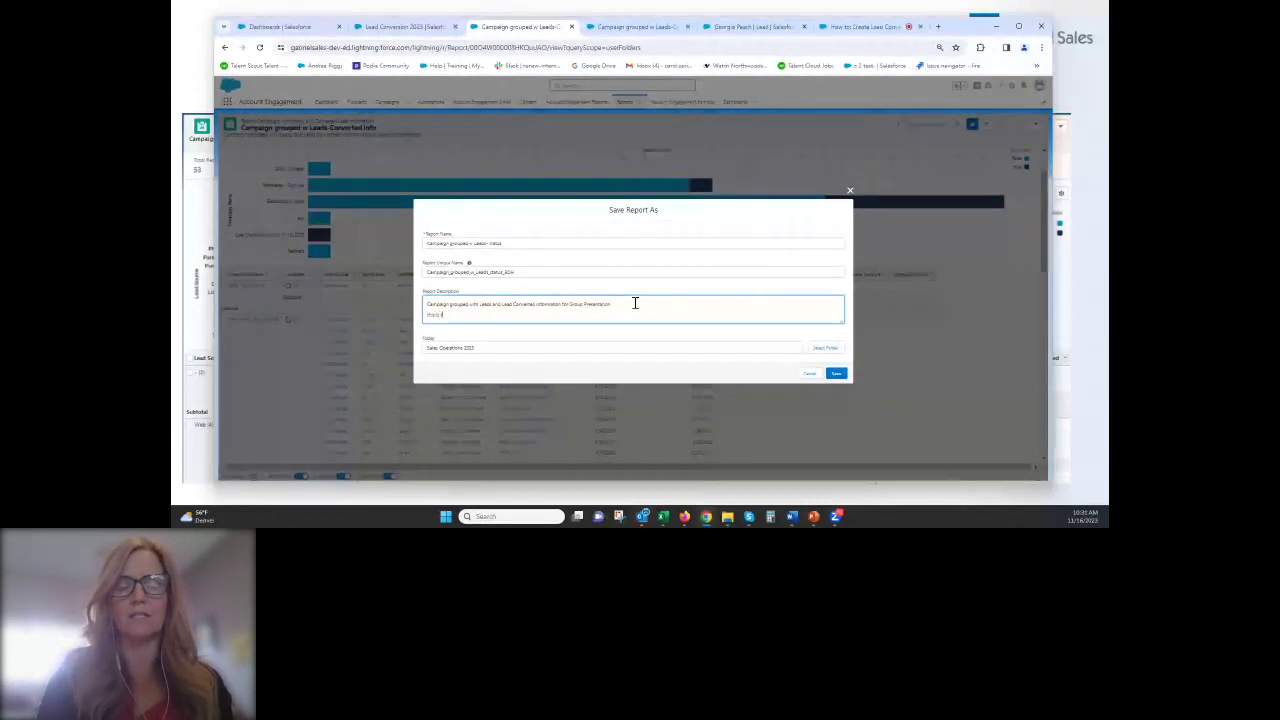
pyautogui.write('same as above but group by Lead Status')
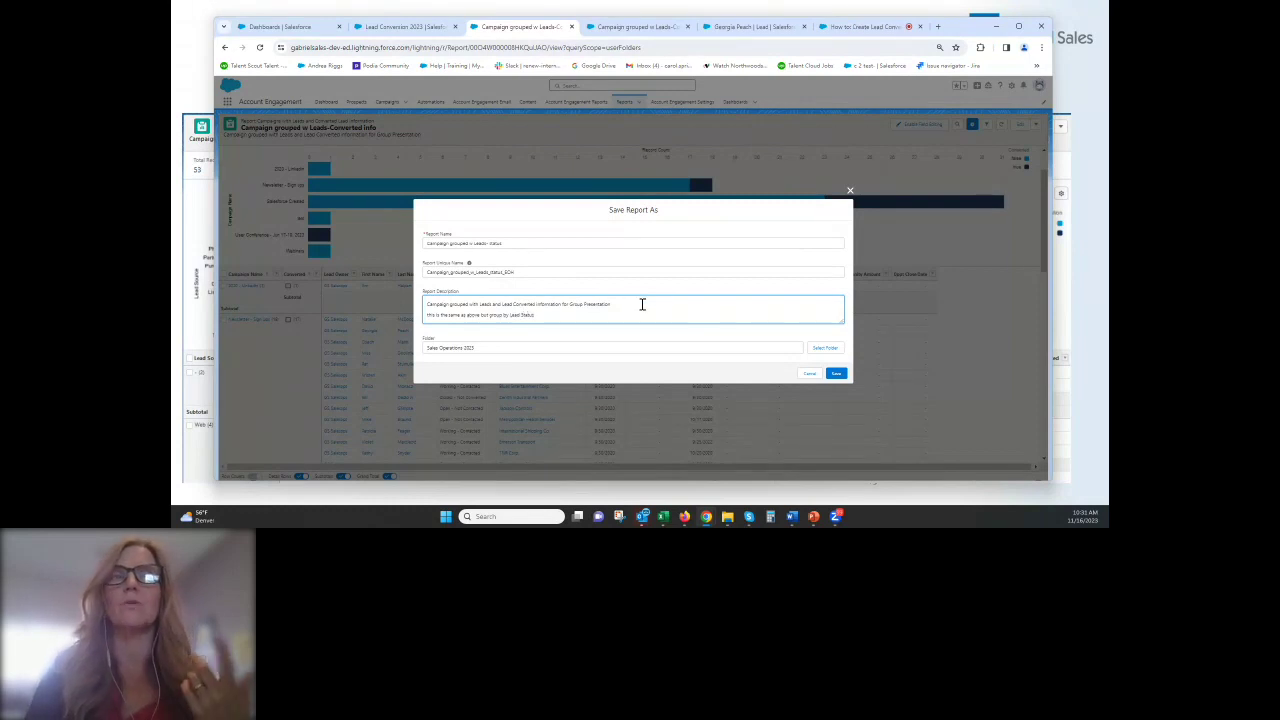
pyautogui.click(836, 373)
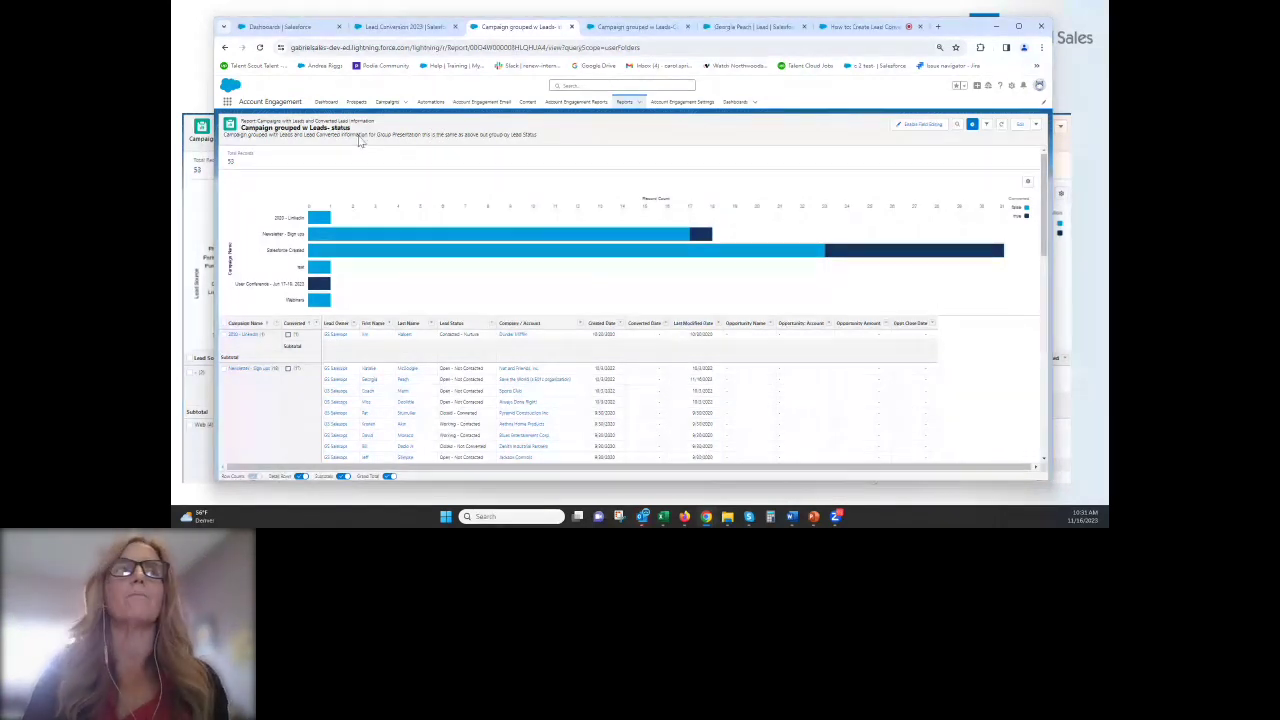
# Step: Edit the new report to replace the Converted row grouping with Lead Status, and save and run it
pyautogui.click(1019, 125)
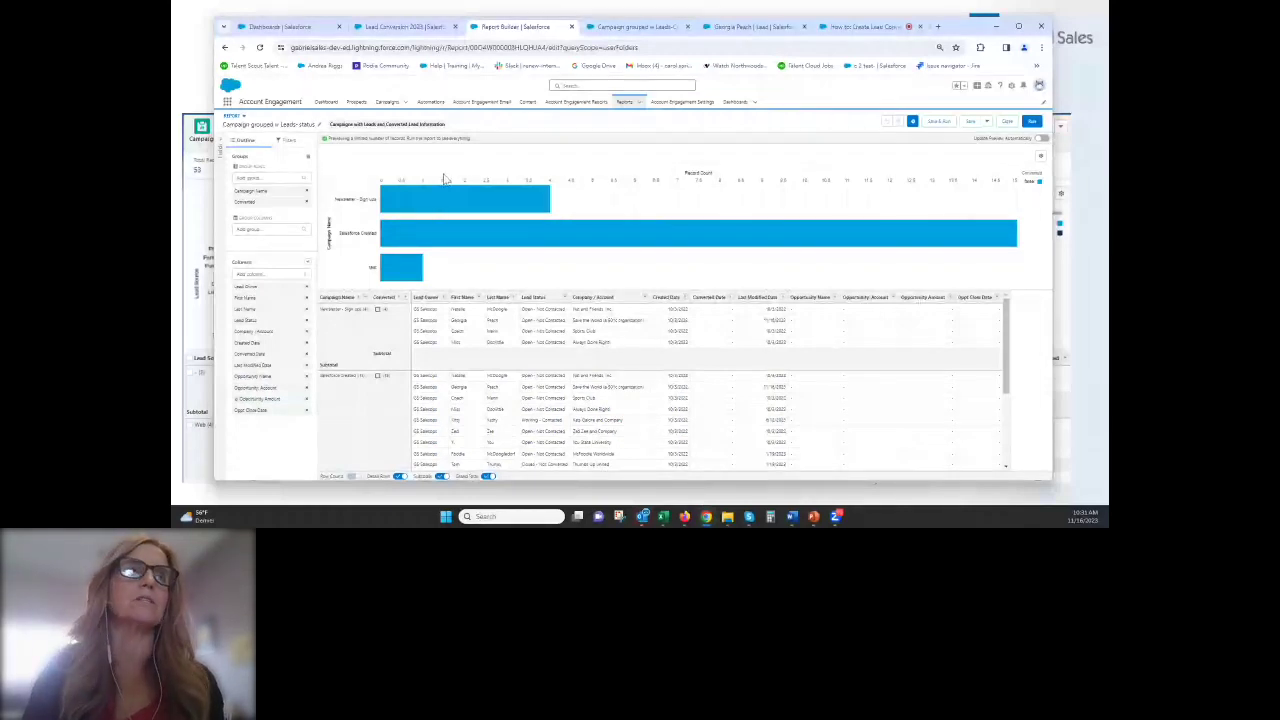
pyautogui.click(306, 203)
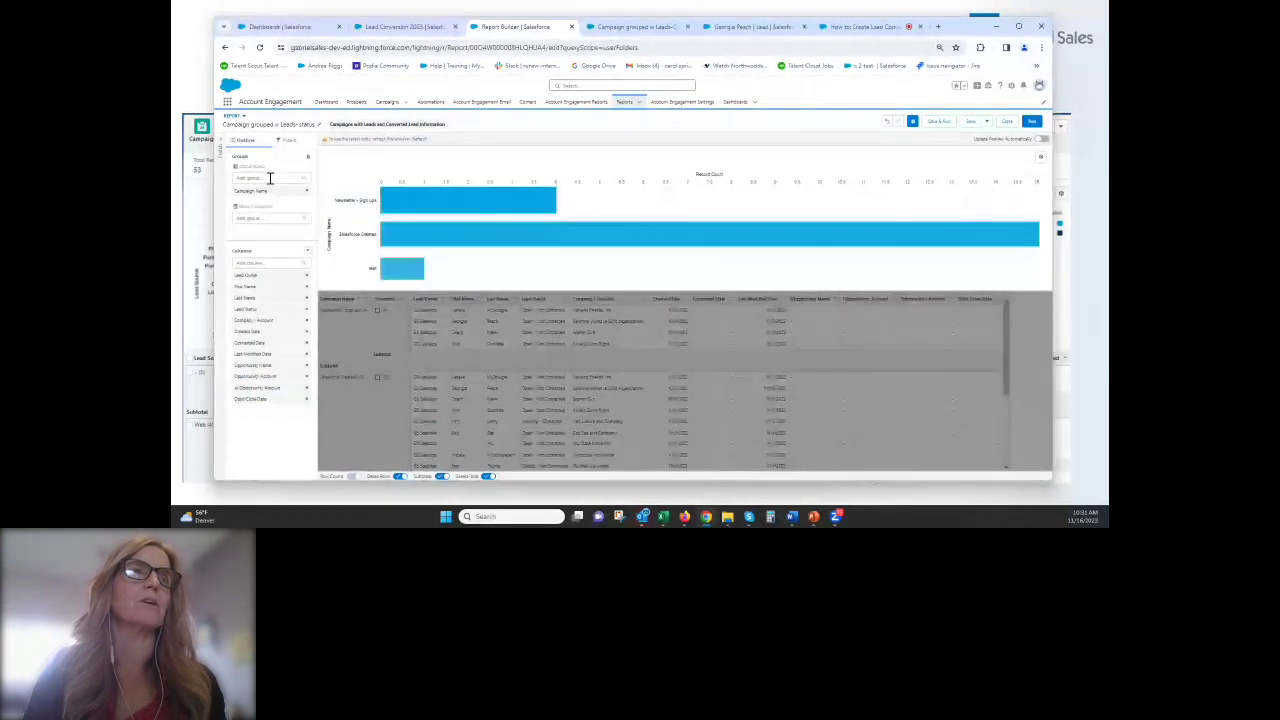
pyautogui.click(269, 178)
pyautogui.write('status')
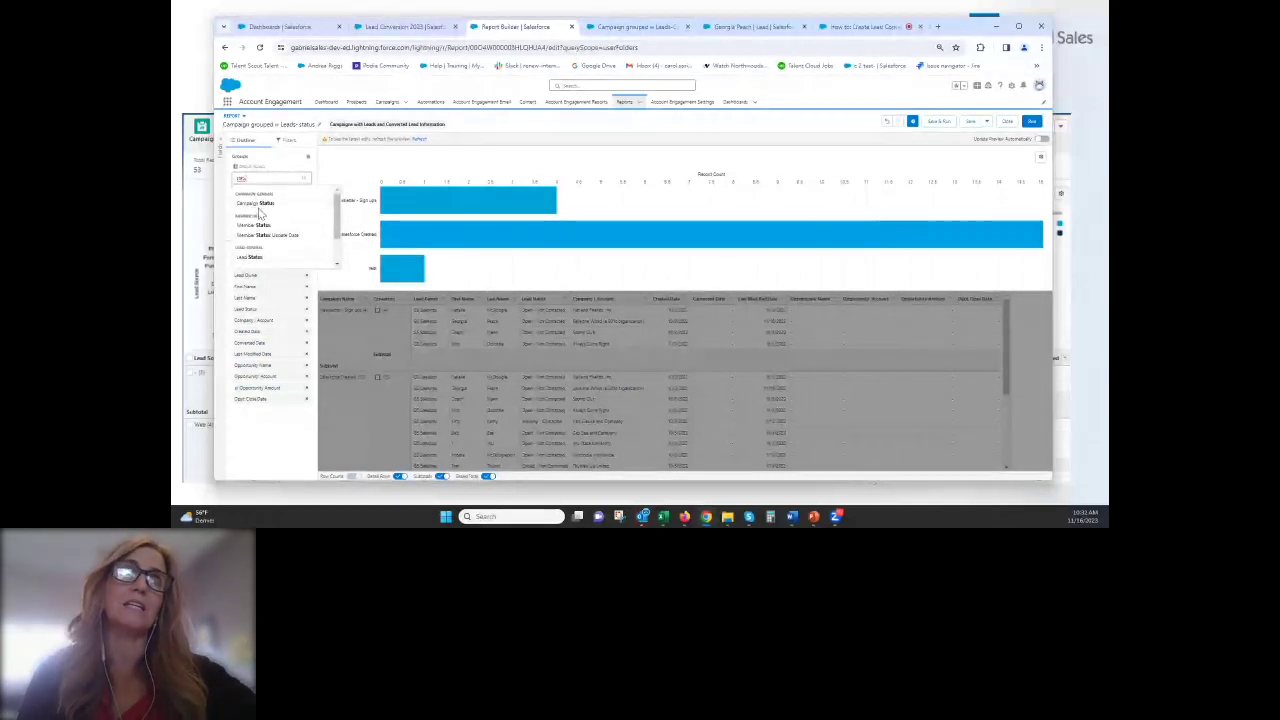
pyautogui.click(251, 258)
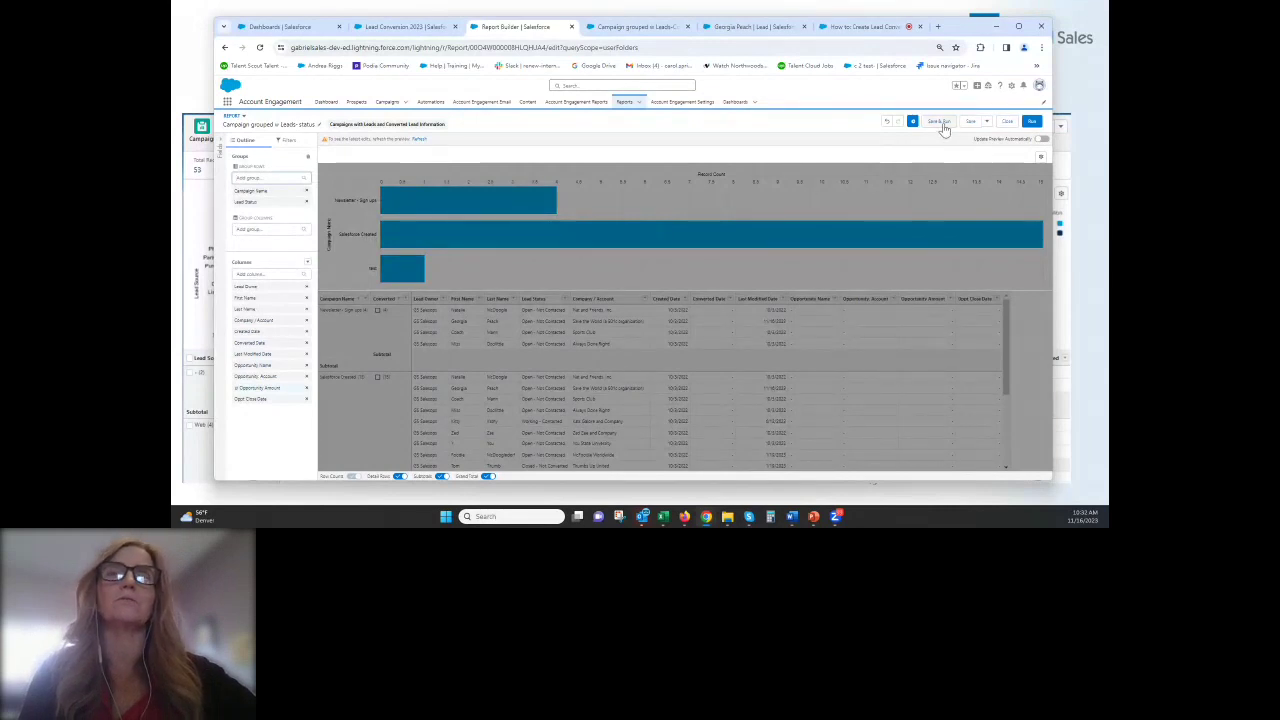
pyautogui.click(942, 123)
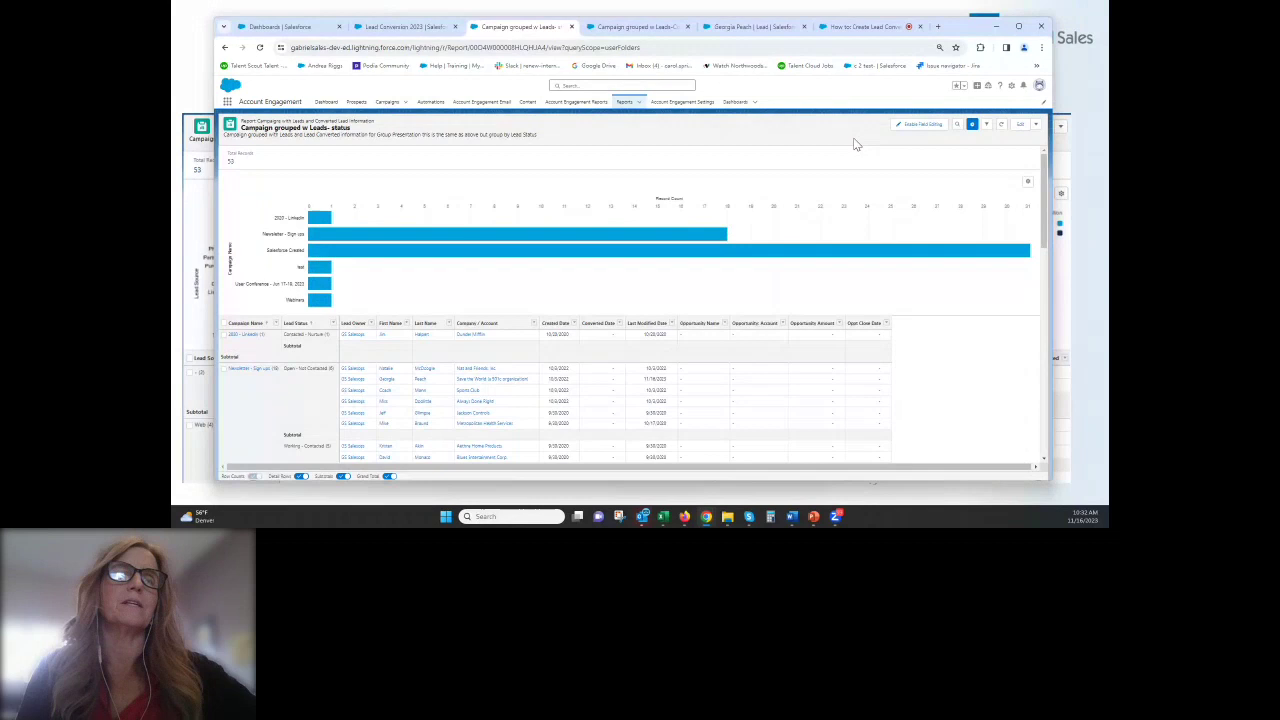
# Step: Display the report chart as a stacked bar split by Lead Status and close the chart properties
pyautogui.click(1027, 183)
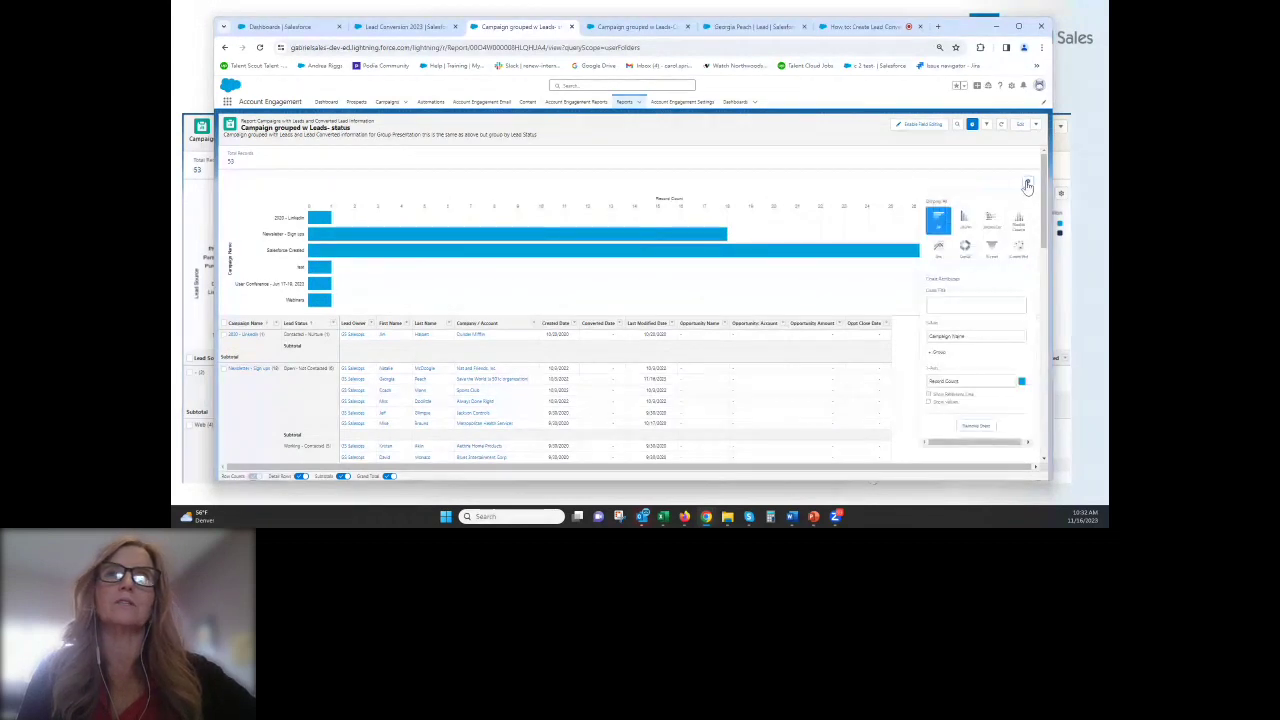
pyautogui.click(991, 223)
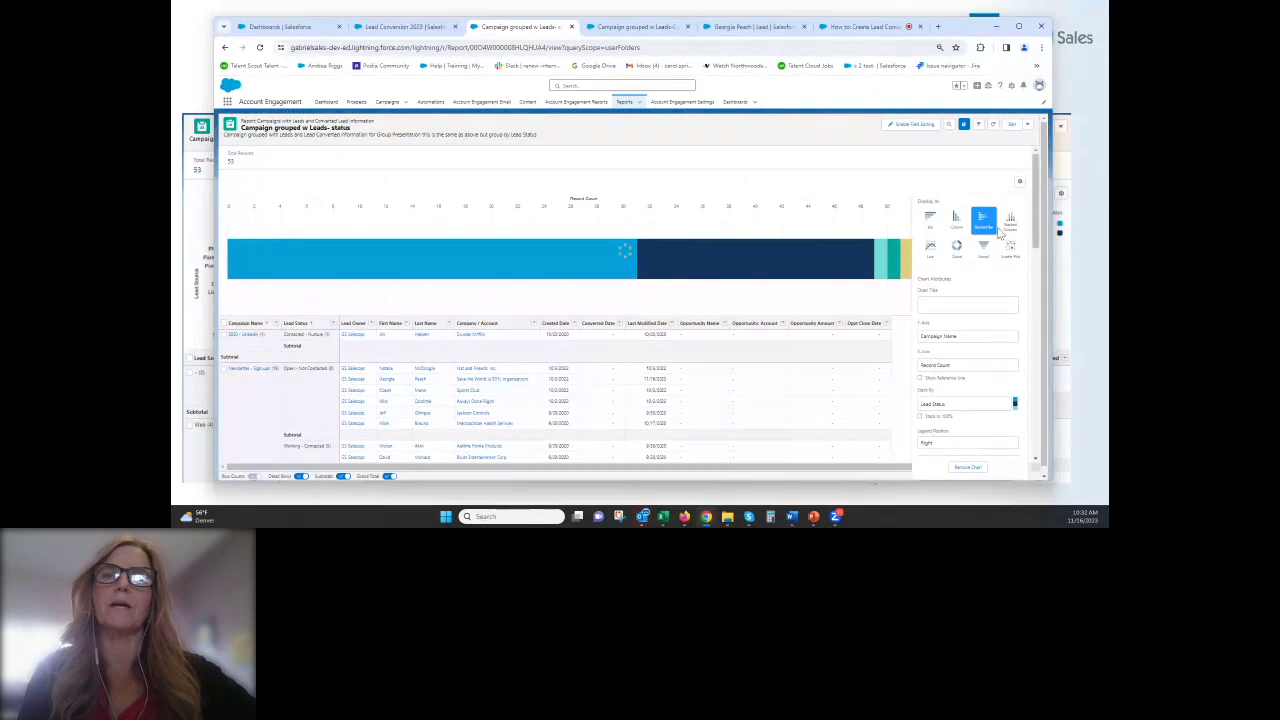
pyautogui.click(1019, 182)
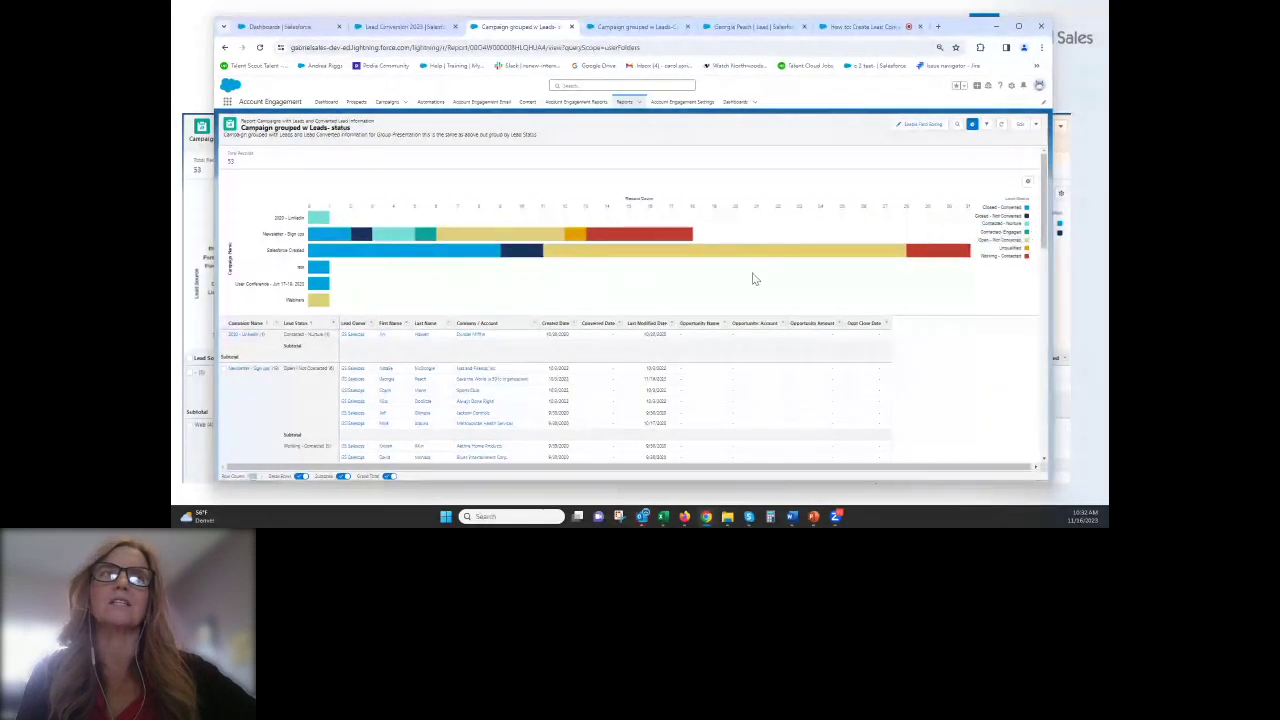
pyautogui.moveTo(493, 243)
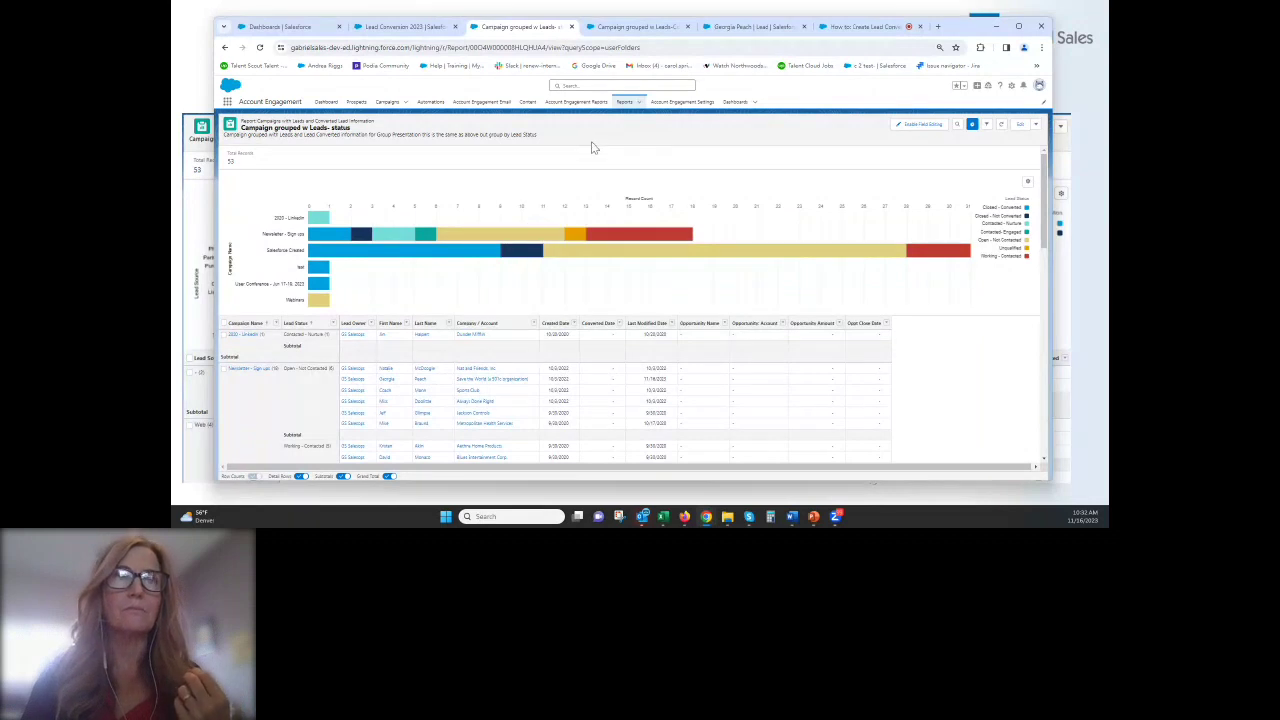
# Step: Compare the Lead Status report with the original Converted info report and the Lead Conversion 2023 dashboard
pyautogui.click(631, 27)
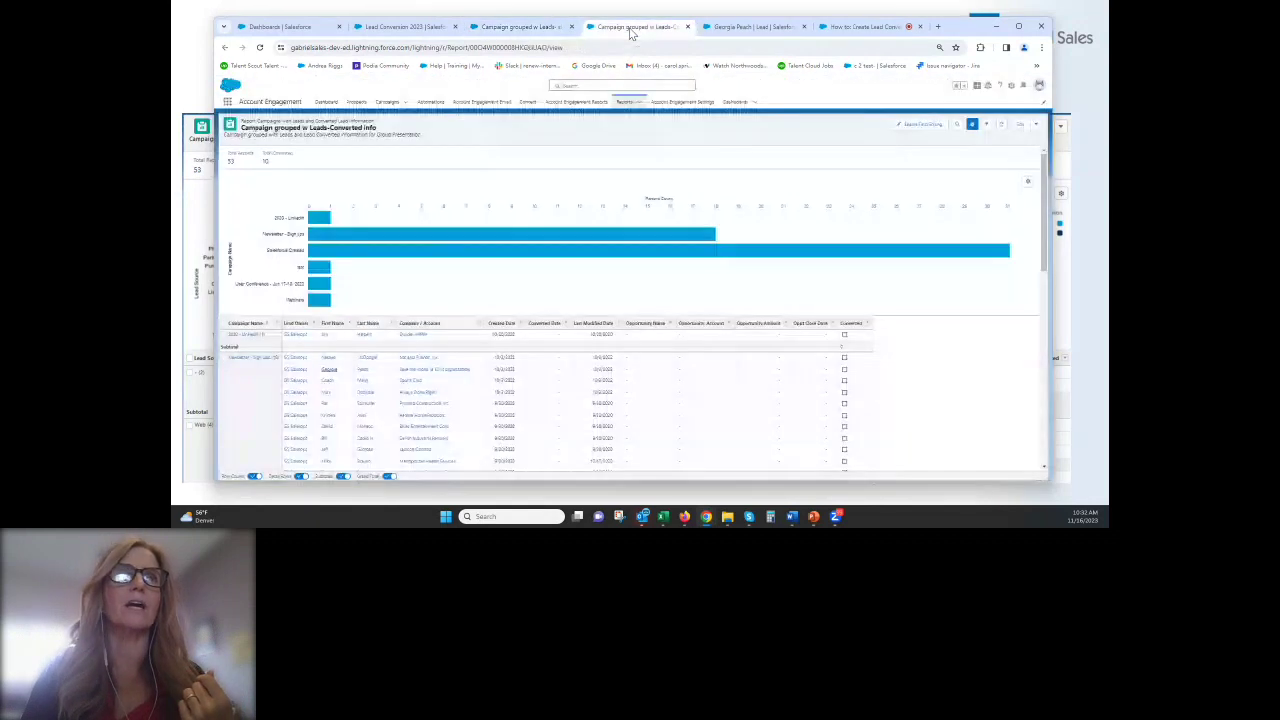
pyautogui.click(510, 27)
pyautogui.click(404, 30)
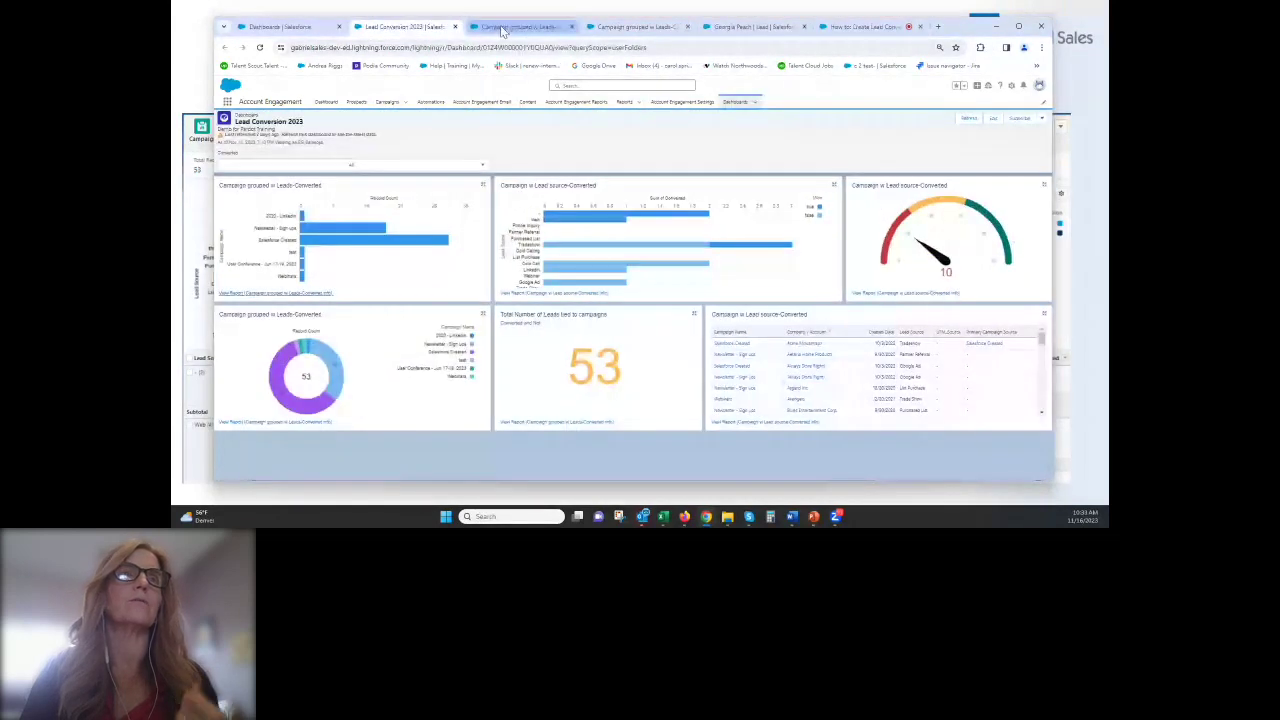
pyautogui.click(510, 27)
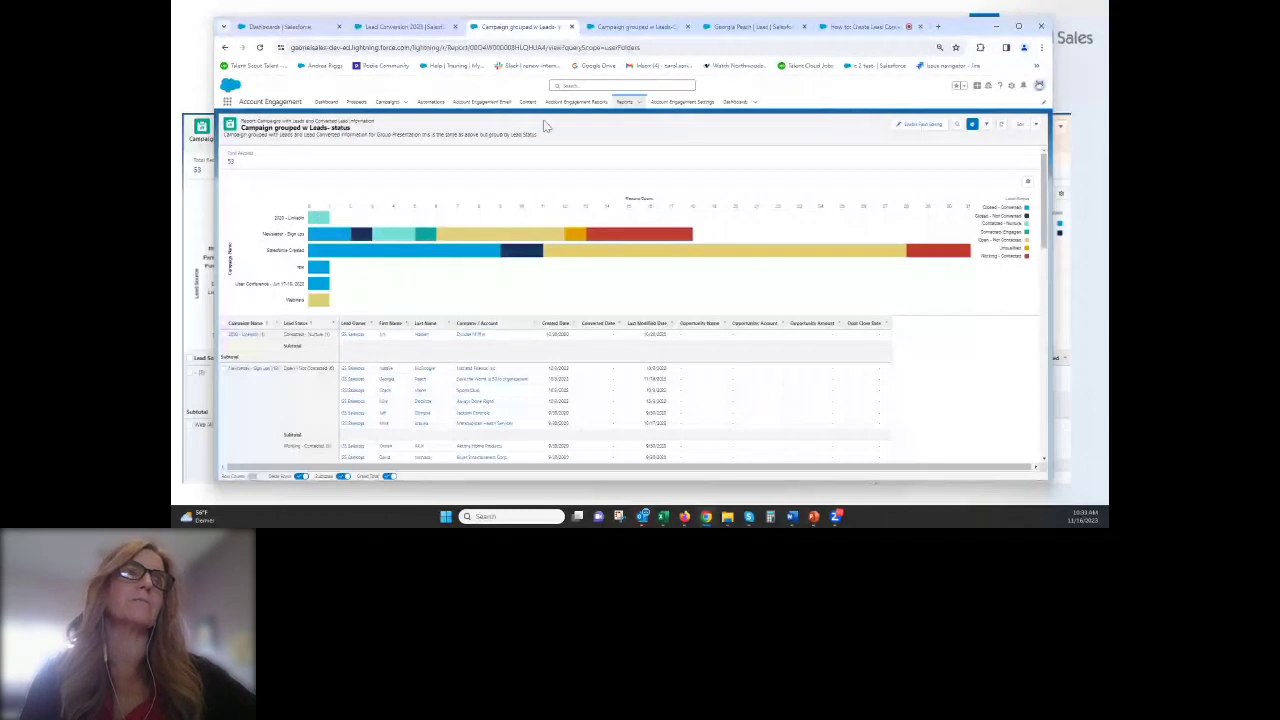
# Step: Return to the original report's browser tab and open Campaign w Lead source-Converted info from the recent reports there
pyautogui.click(636, 28)
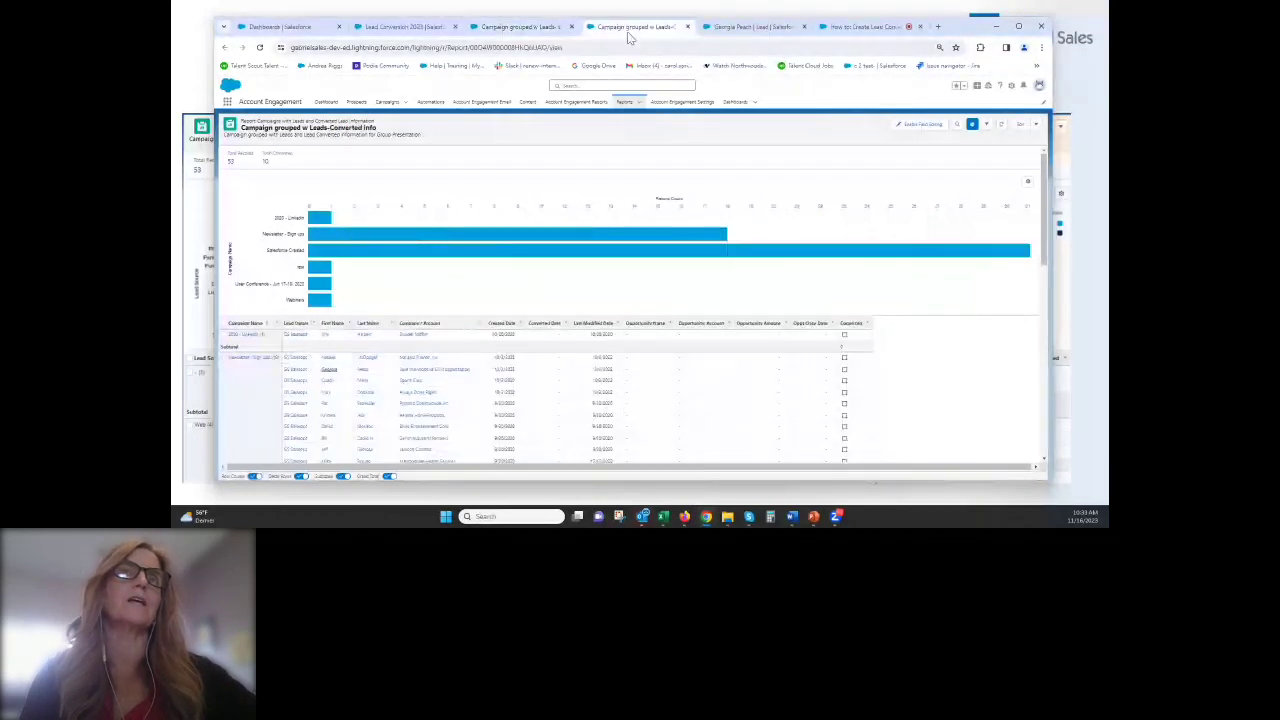
pyautogui.click(624, 103)
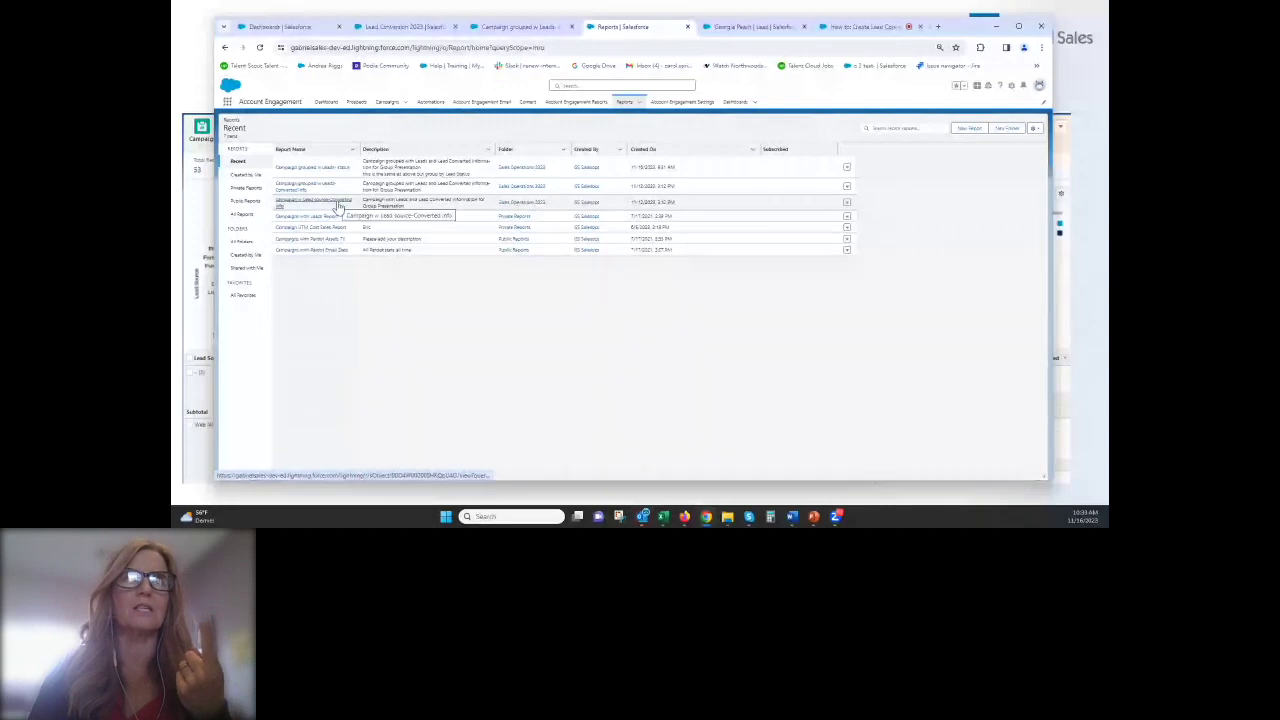
pyautogui.click(336, 204)
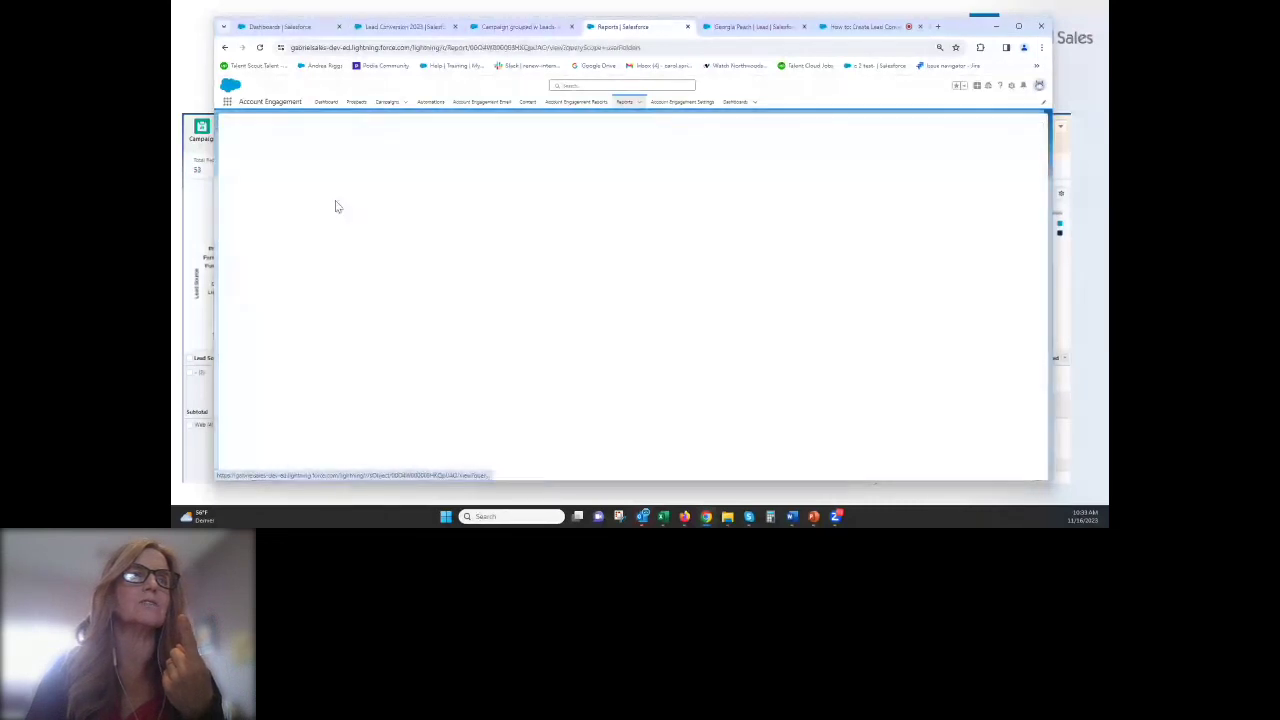
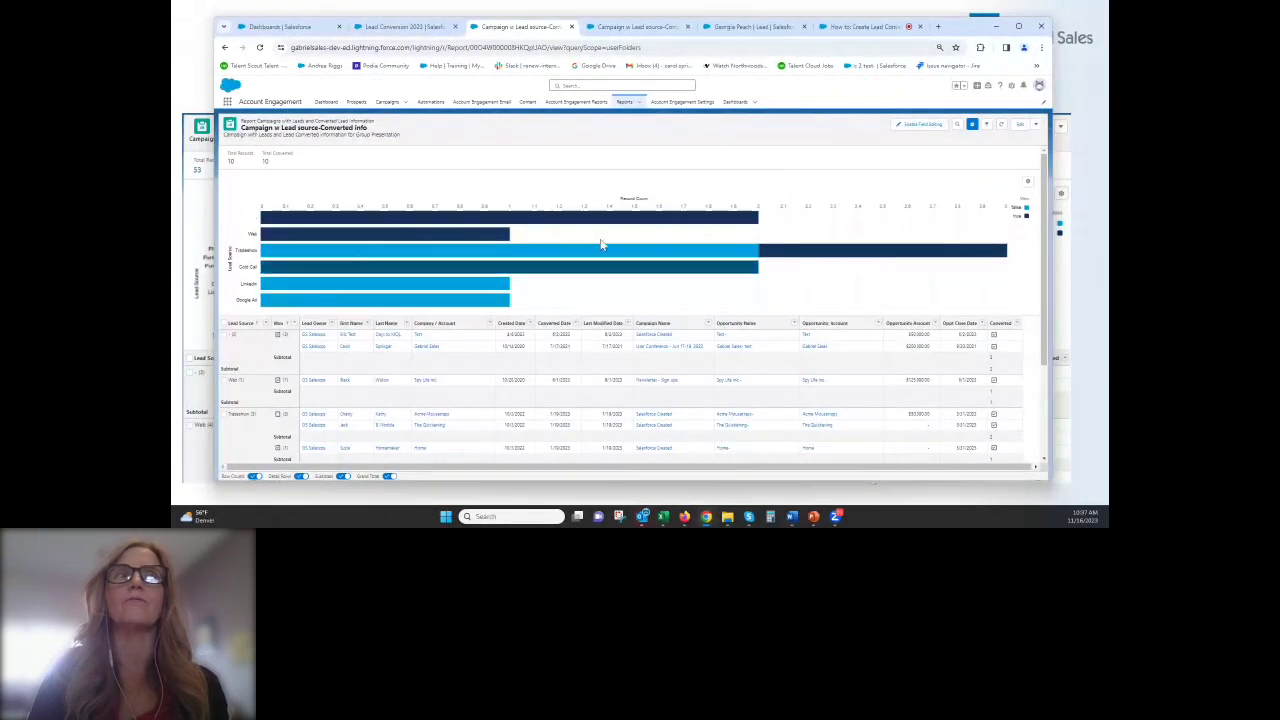
# Step: Review the report's subscription settings, including the condition operators and email options, and leave without saving
pyautogui.click(1036, 126)
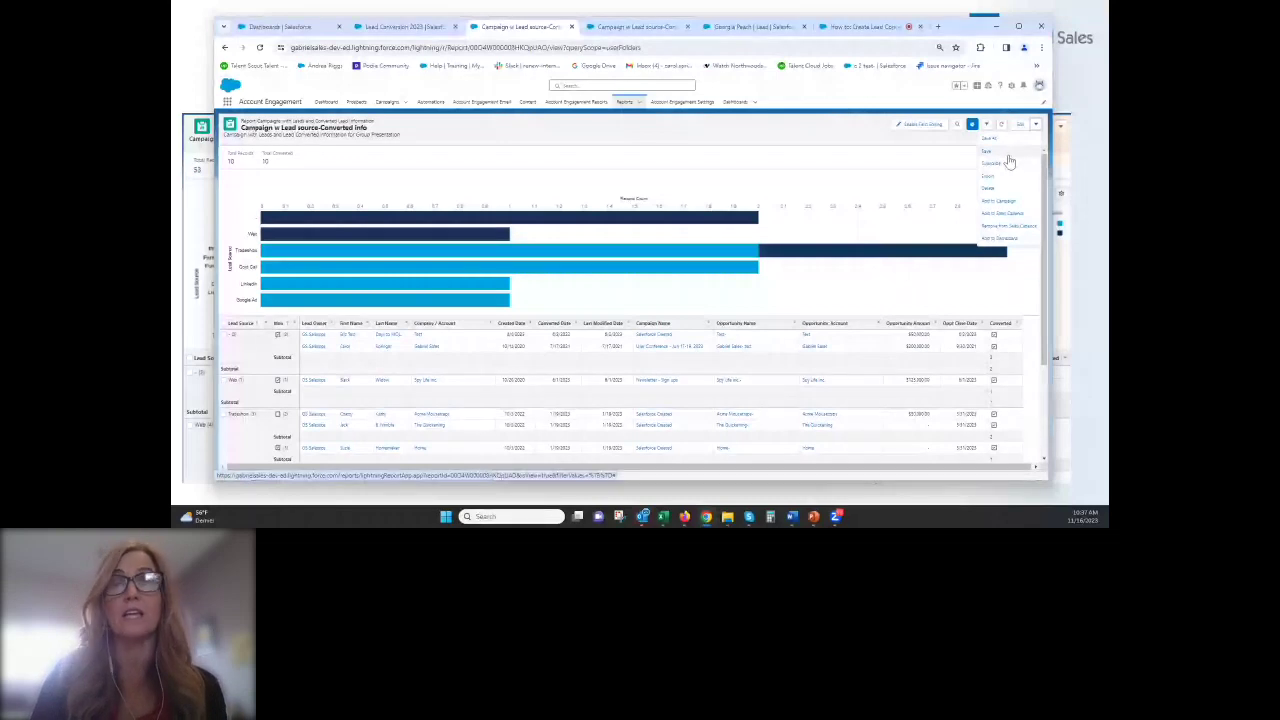
pyautogui.click(1005, 166)
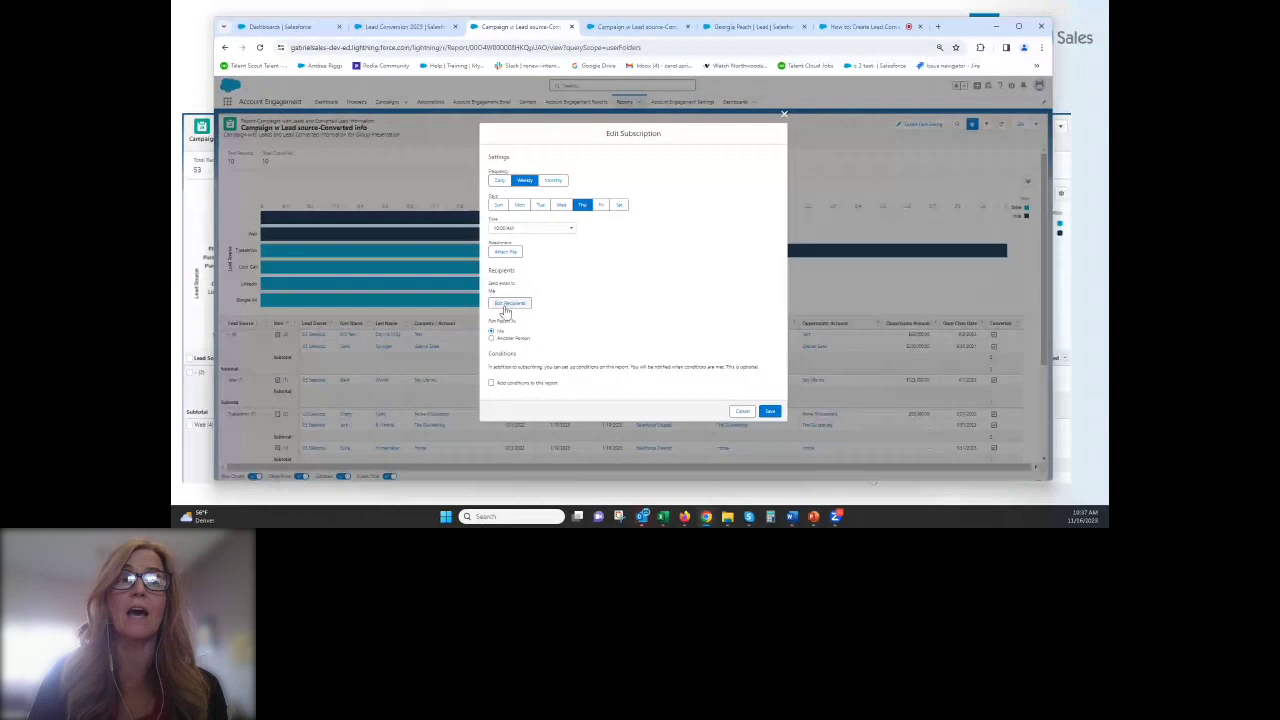
pyautogui.click(492, 382)
pyautogui.scroll(-2, 586, 360)
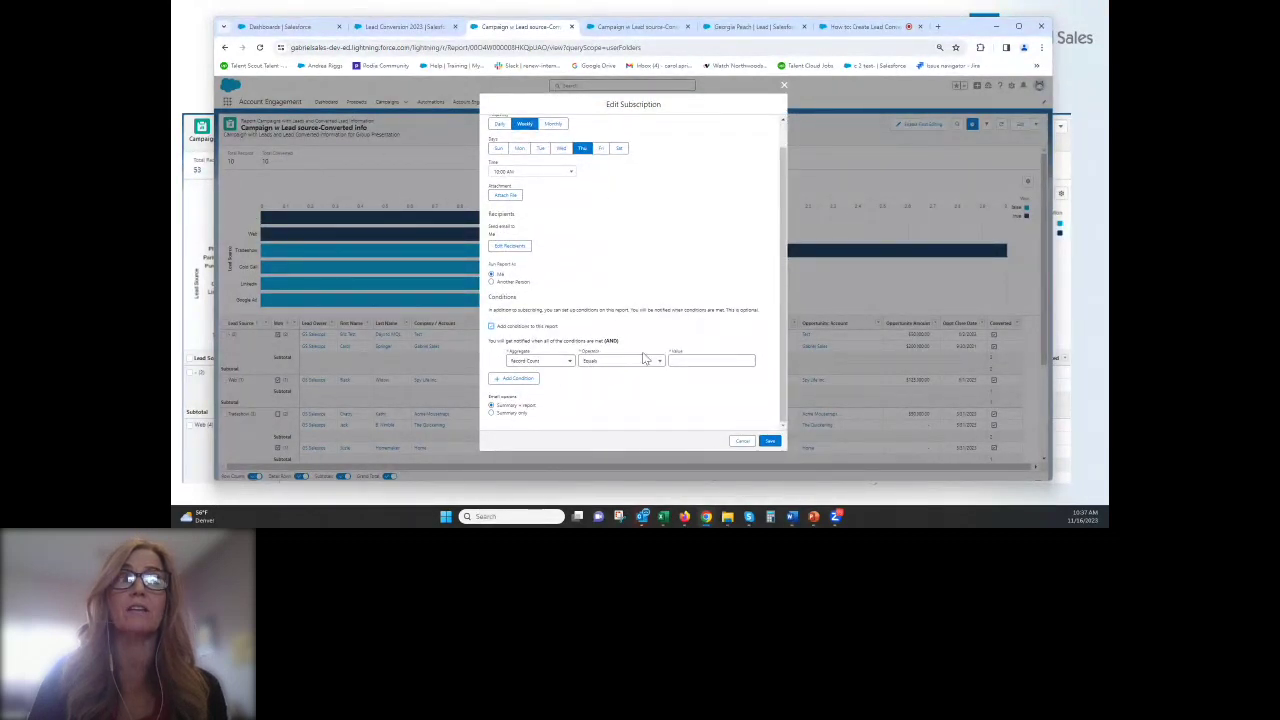
pyautogui.click(640, 366)
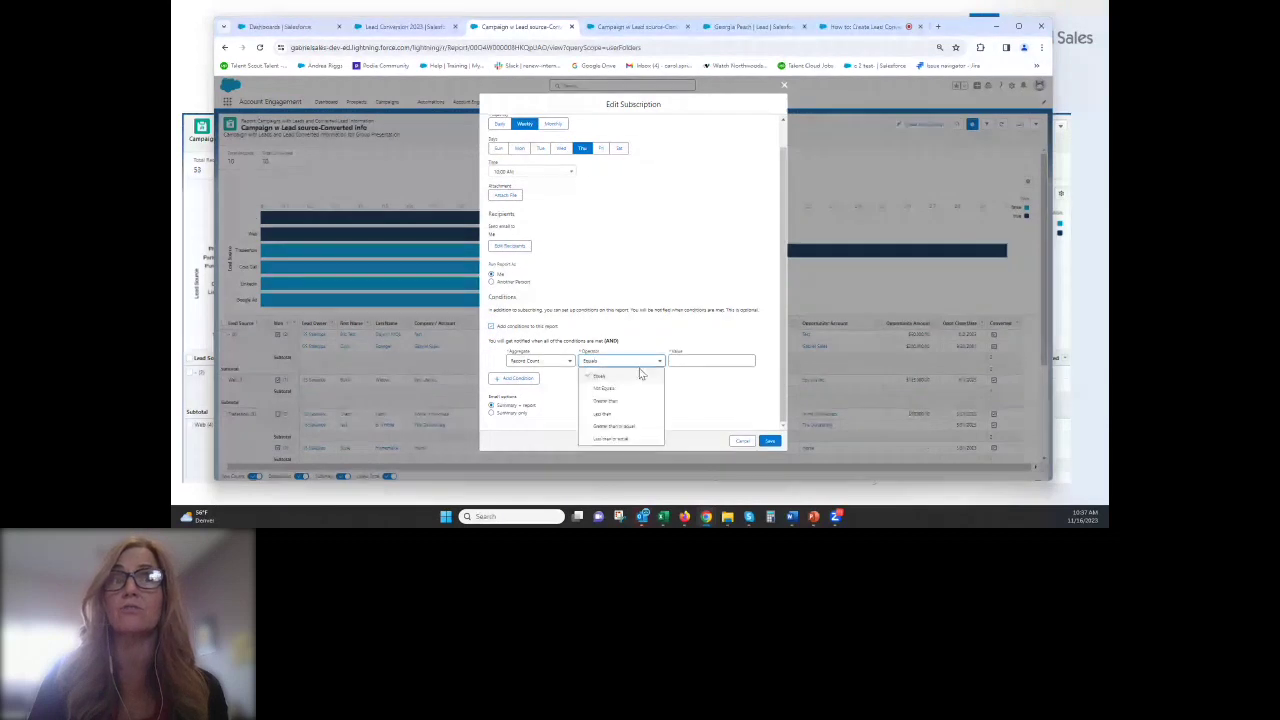
pyautogui.click(725, 400)
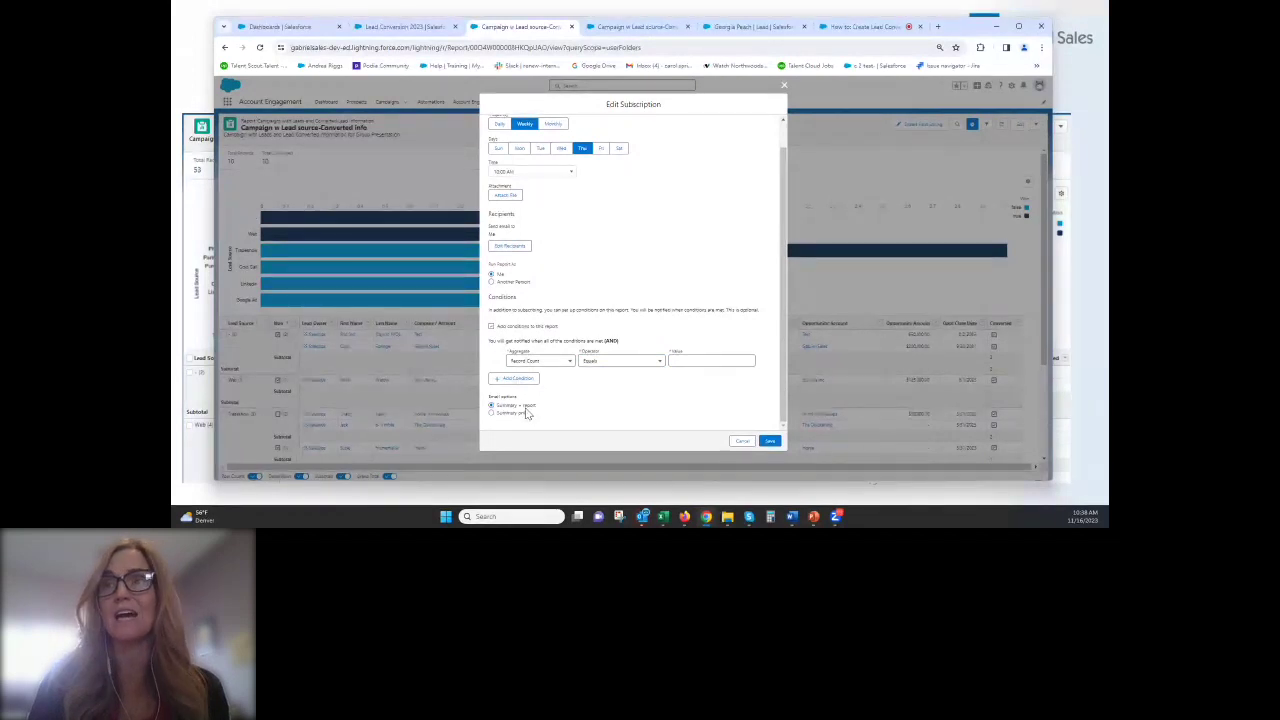
pyautogui.click(741, 443)
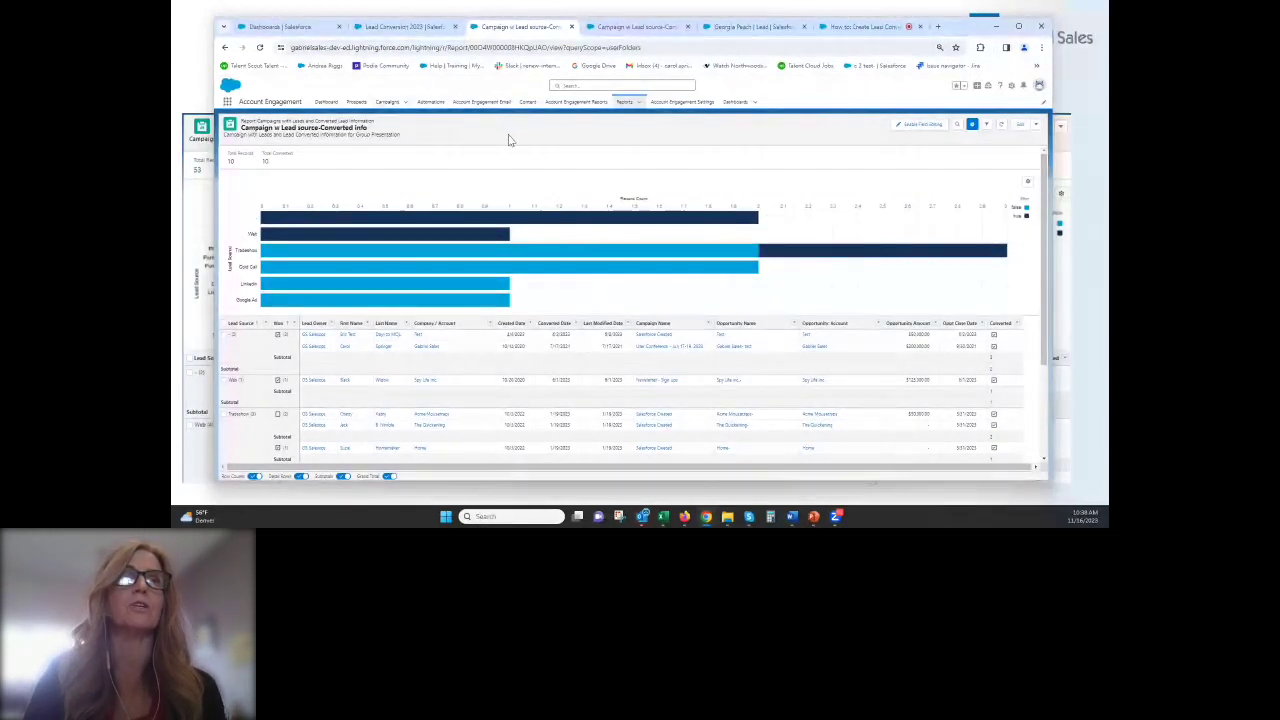
# Step: Look over the general Account Engagement dashboard, and open the Lead Conversion 2023 dashboard from the recent dashboards
pyautogui.click(326, 103)
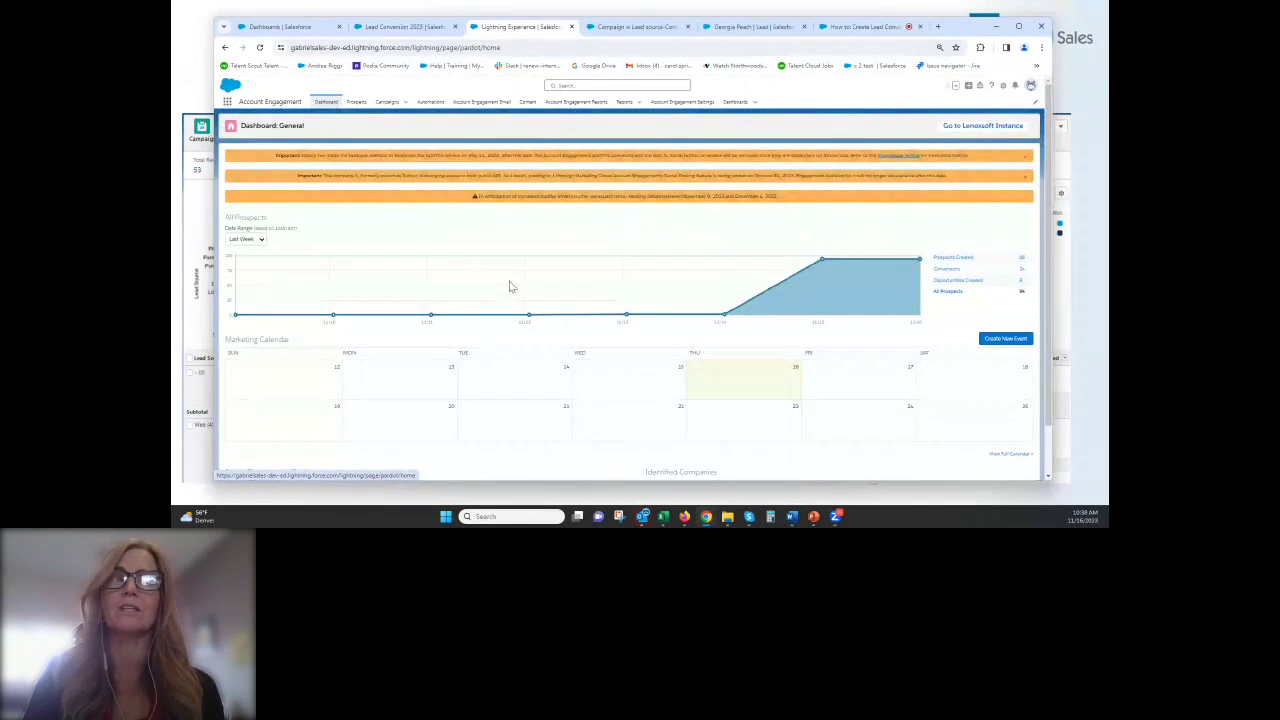
pyautogui.scroll(-1, 526, 314)
pyautogui.scroll(1, 528, 317)
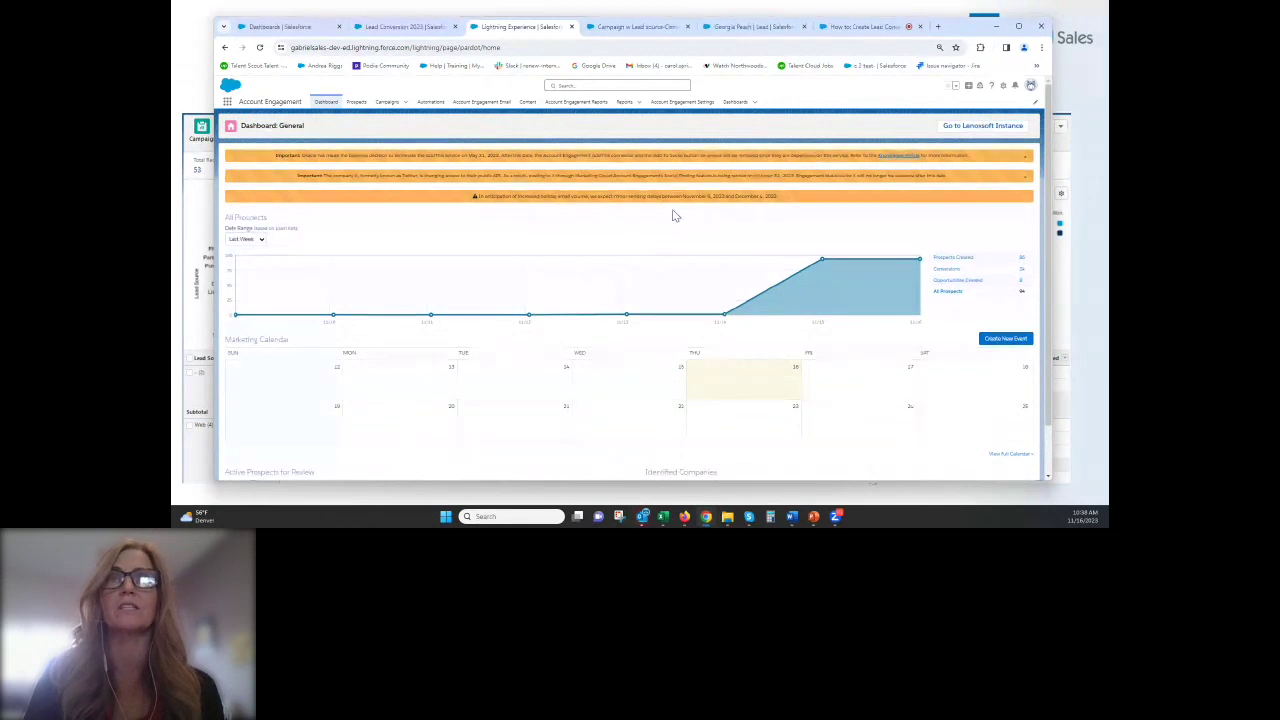
pyautogui.click(735, 103)
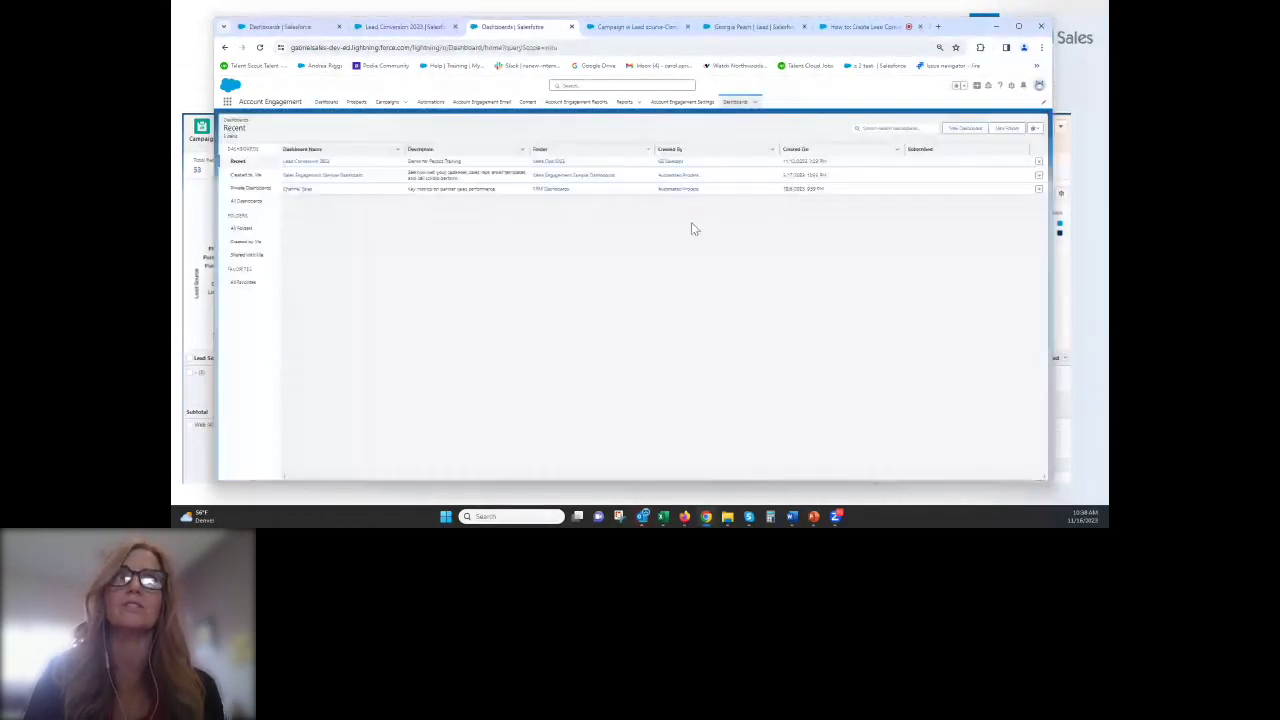
pyautogui.click(323, 163)
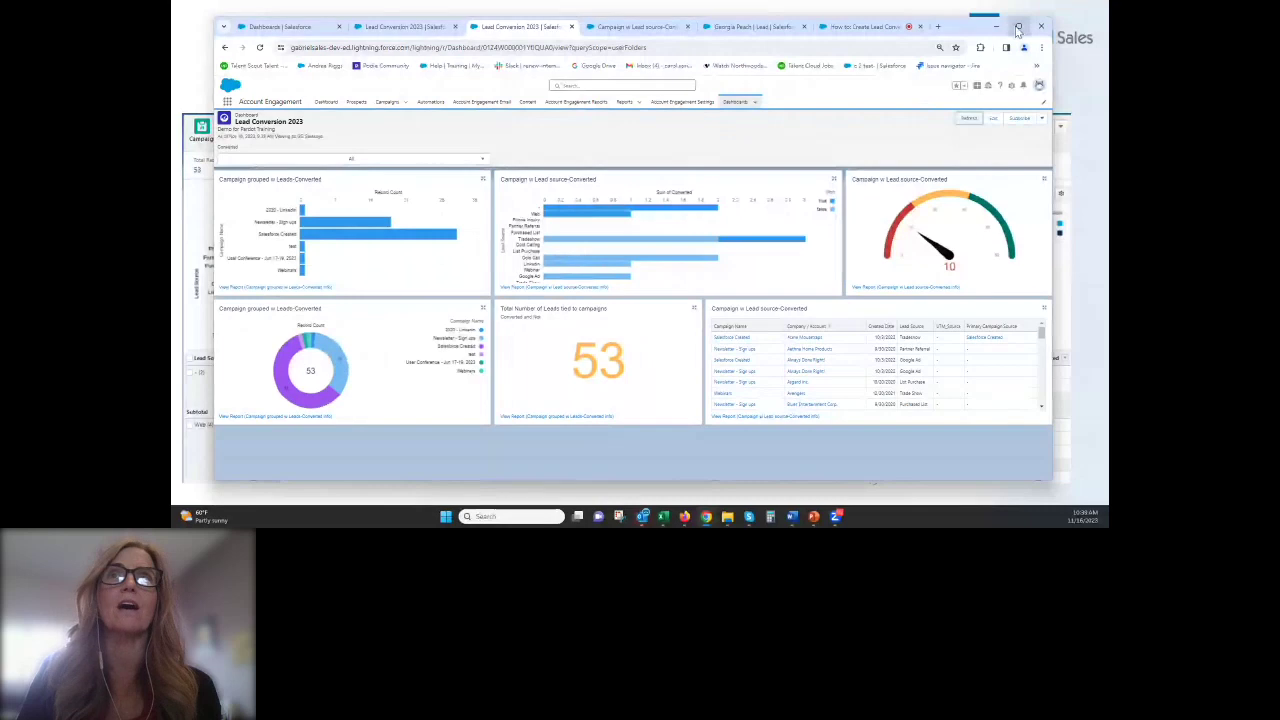
# Step: Edit the dashboard's Campaign grouped w Leads-Converted donut chart, adding the subtitle "total campaign member" and applying the dark component theme
pyautogui.press('super+Up')
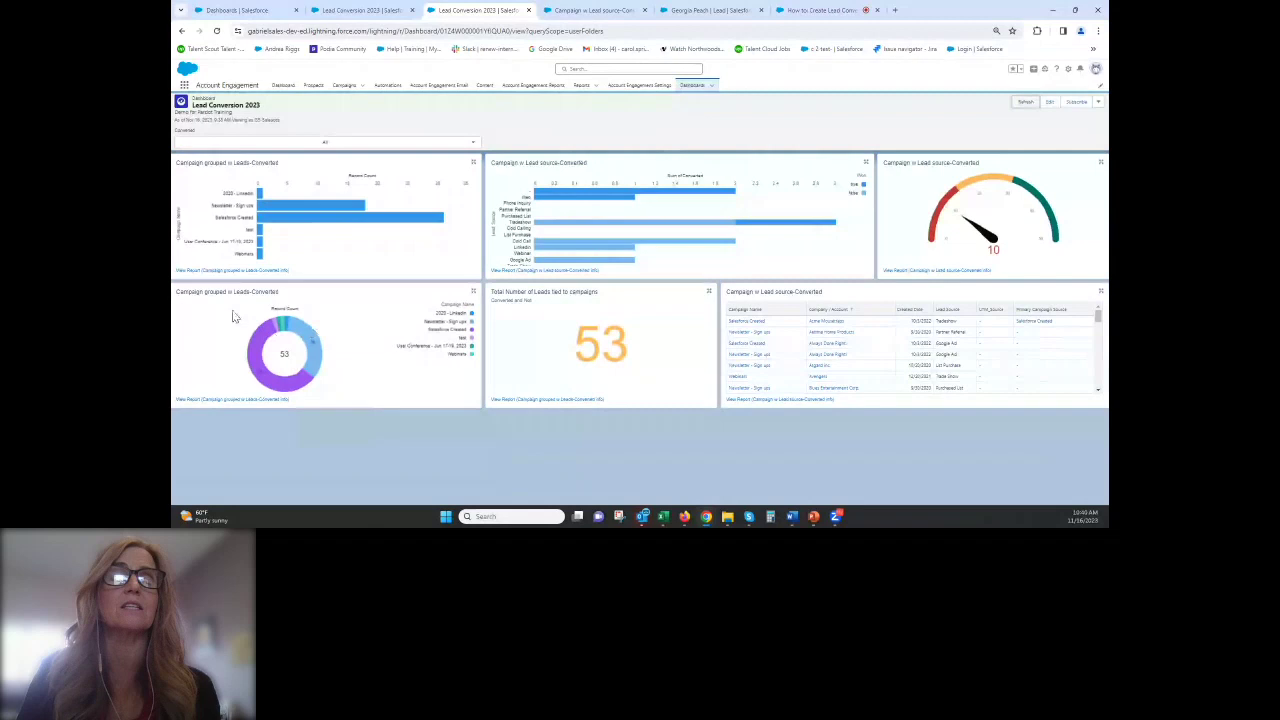
pyautogui.click(1049, 102)
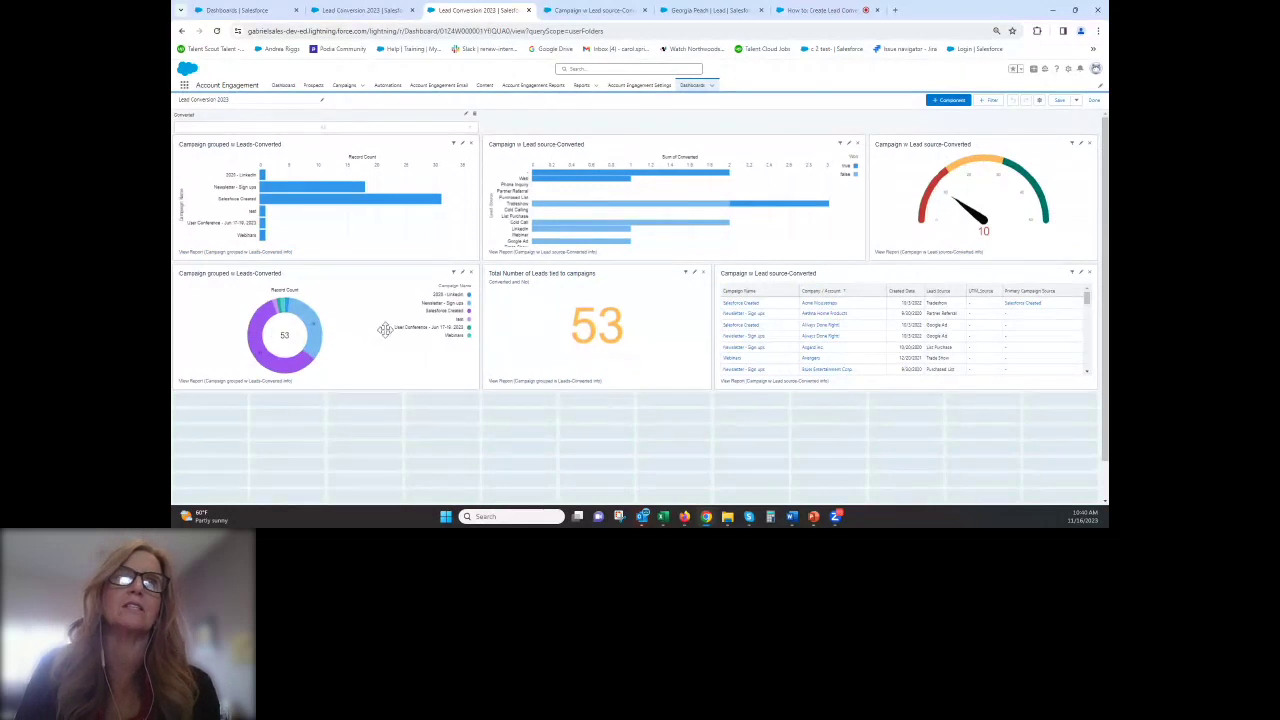
pyautogui.click(462, 273)
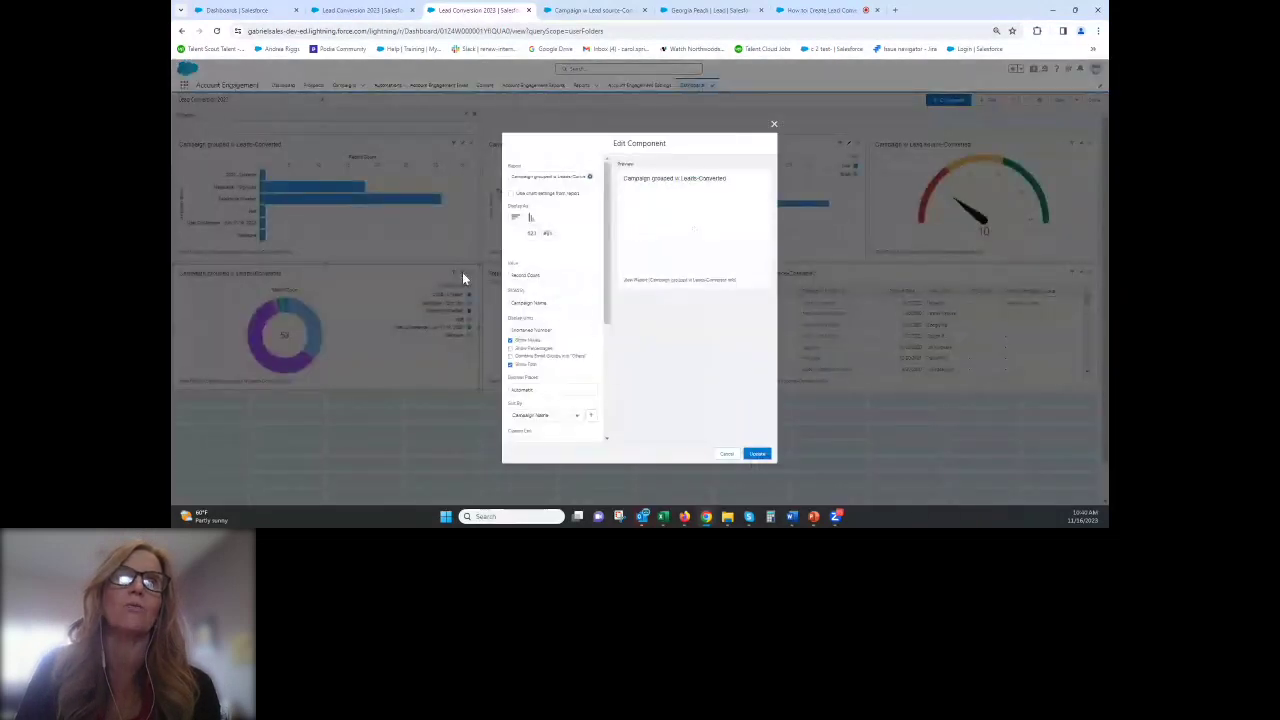
pyautogui.scroll(-2, 549, 318)
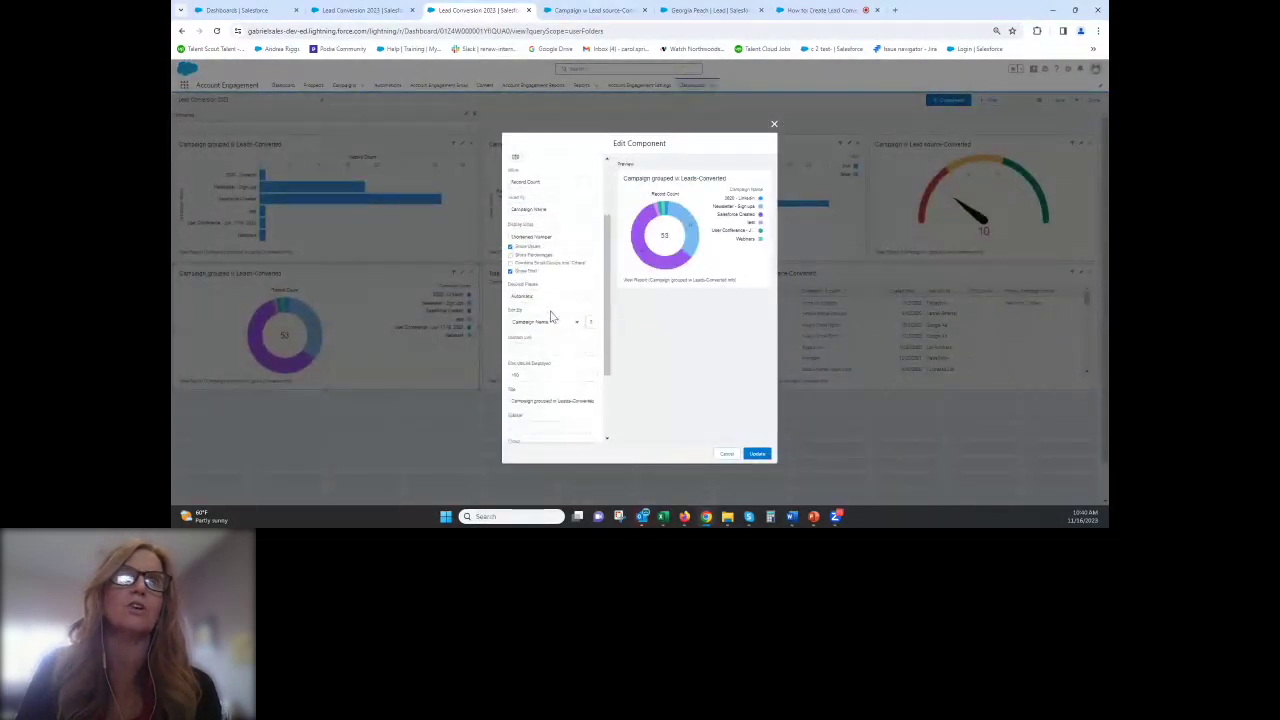
pyautogui.scroll(-1, 549, 318)
pyautogui.scroll(-1, 553, 365)
pyautogui.click(530, 325)
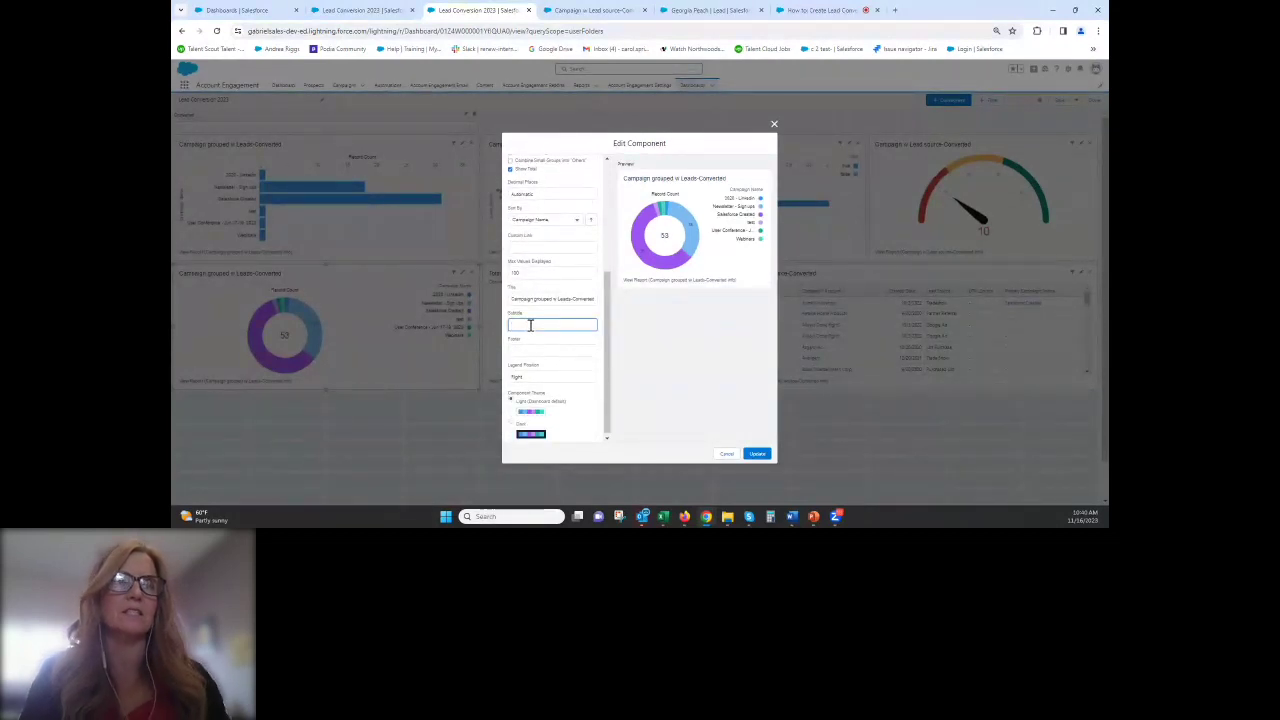
pyautogui.write('by')
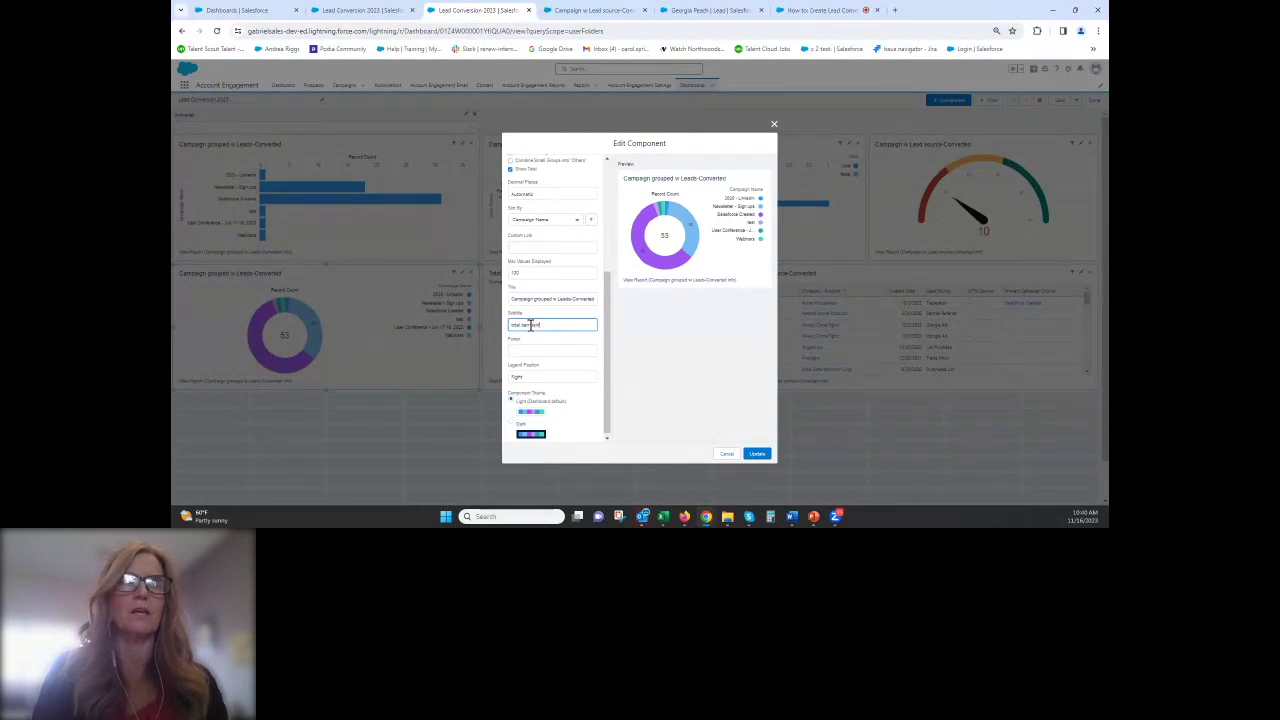
pyautogui.press('BackSpace')
pyautogui.press('BackSpace')
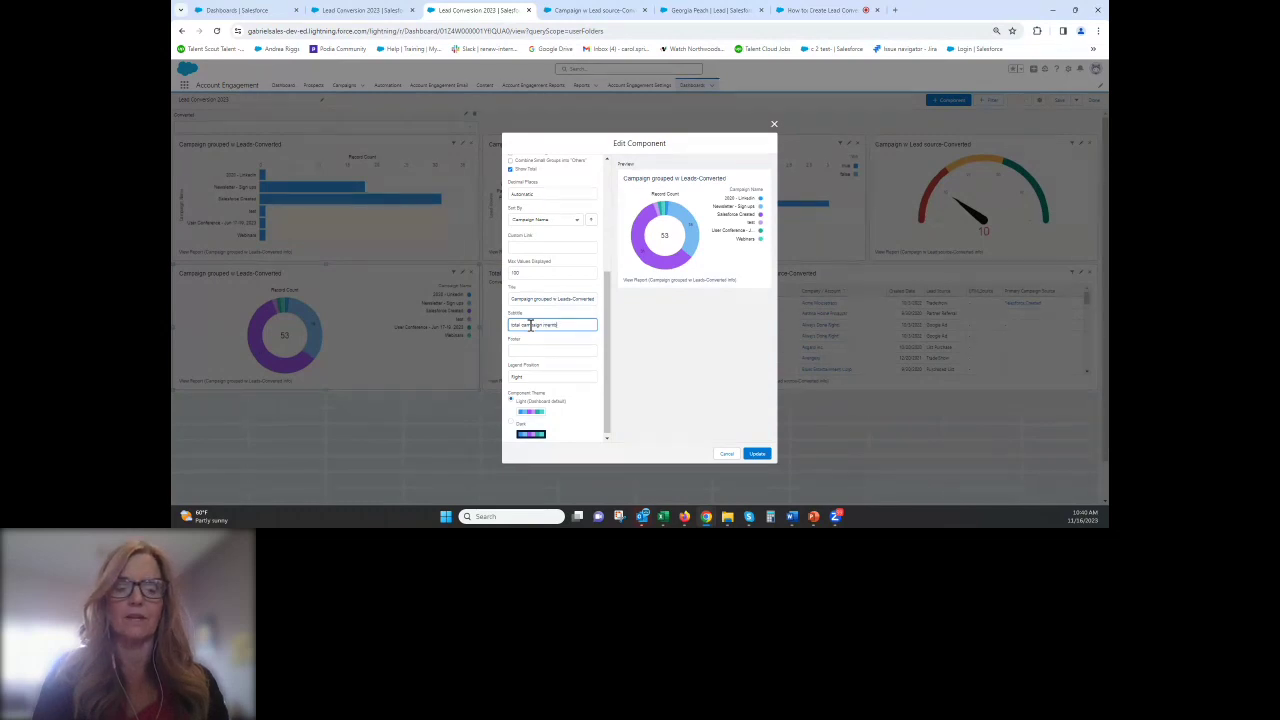
pyautogui.write('er')
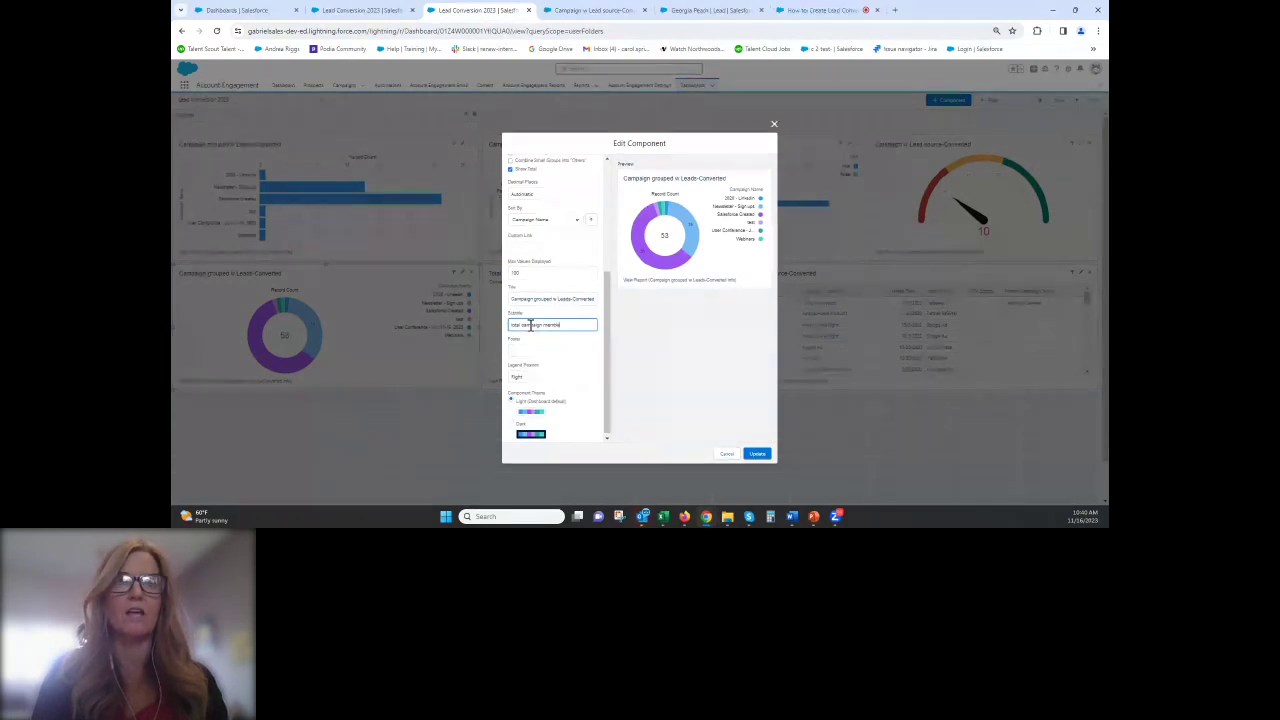
pyautogui.click(511, 423)
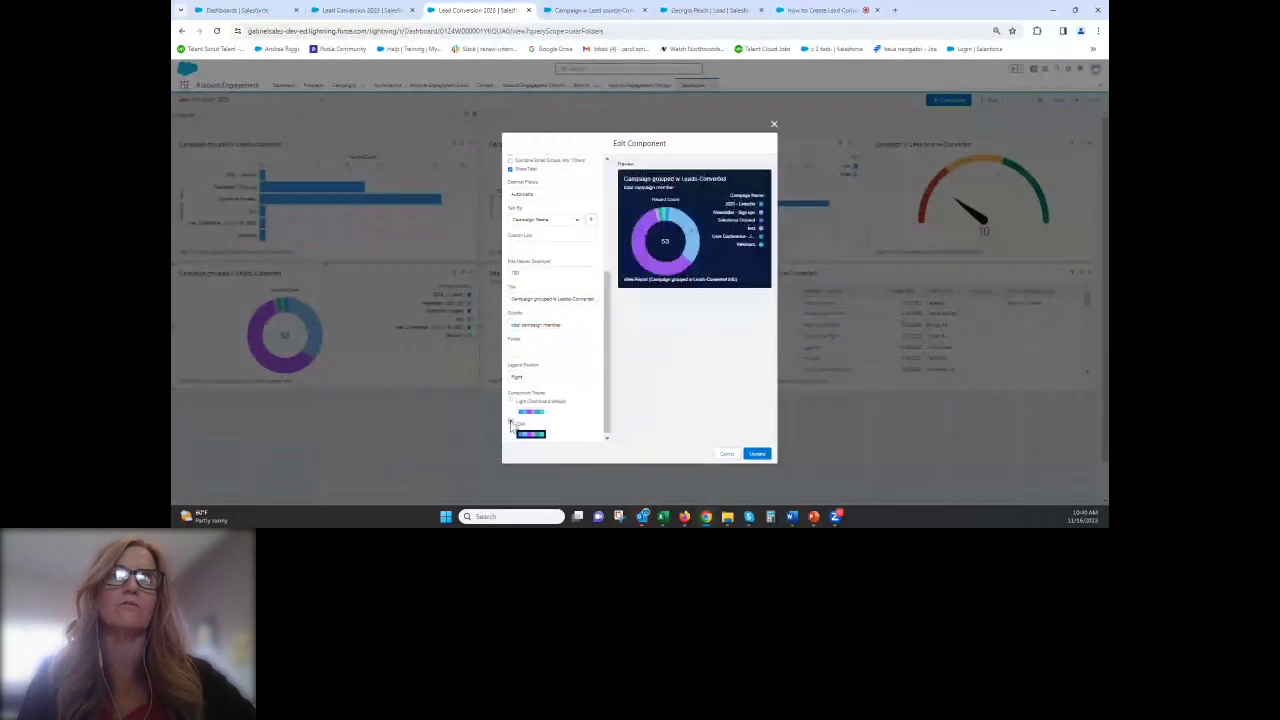
pyautogui.click(757, 453)
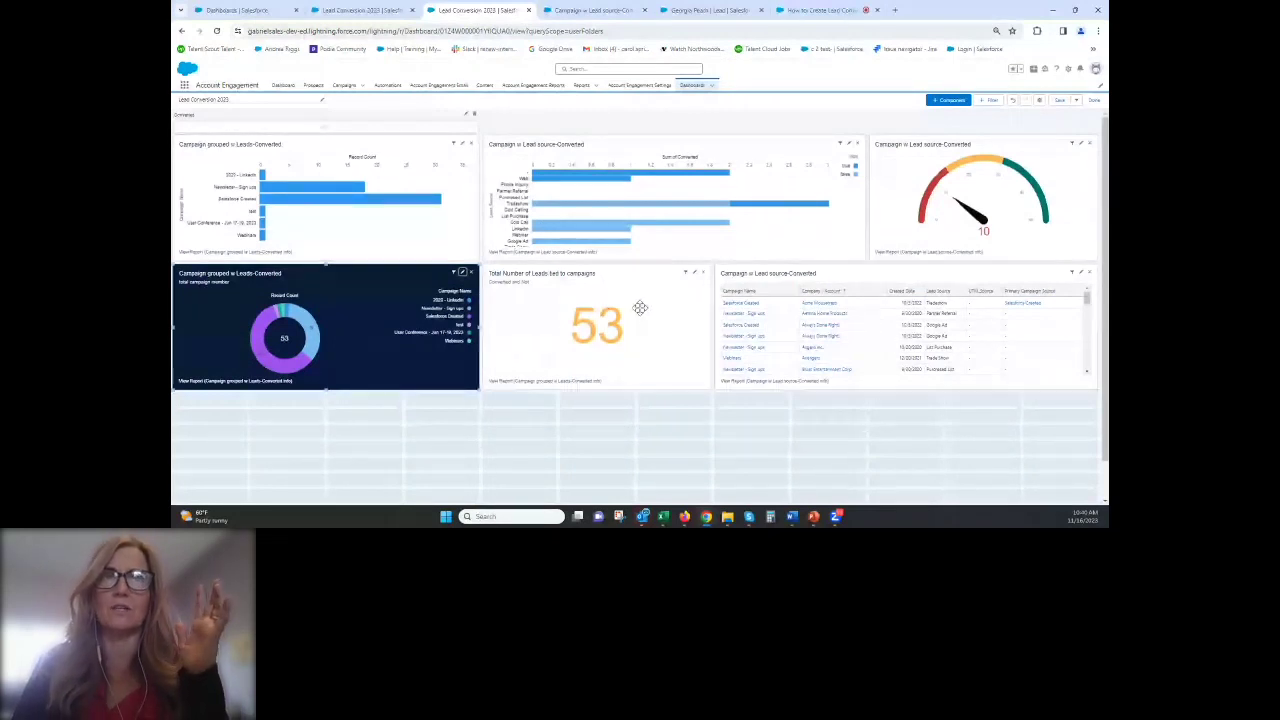
# Step: Review the settings of the Total Number of Leads tied to campaigns component and leave without updating it
pyautogui.click(695, 274)
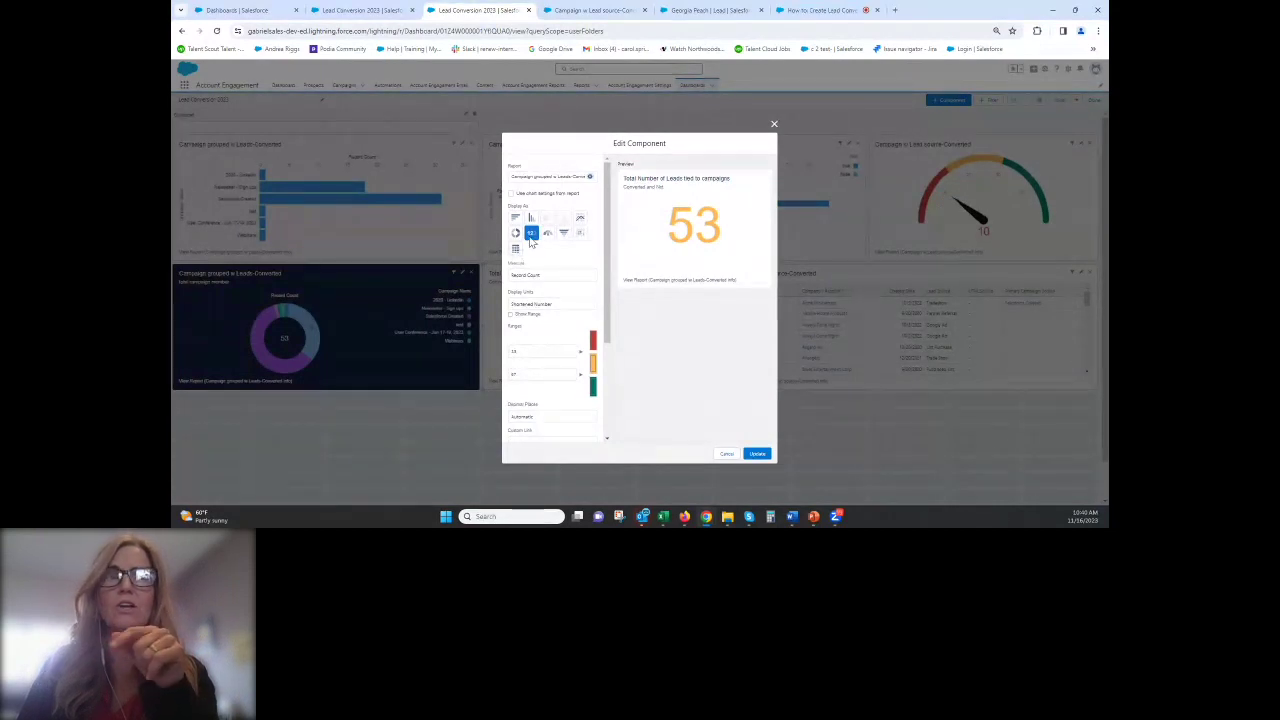
pyautogui.click(728, 455)
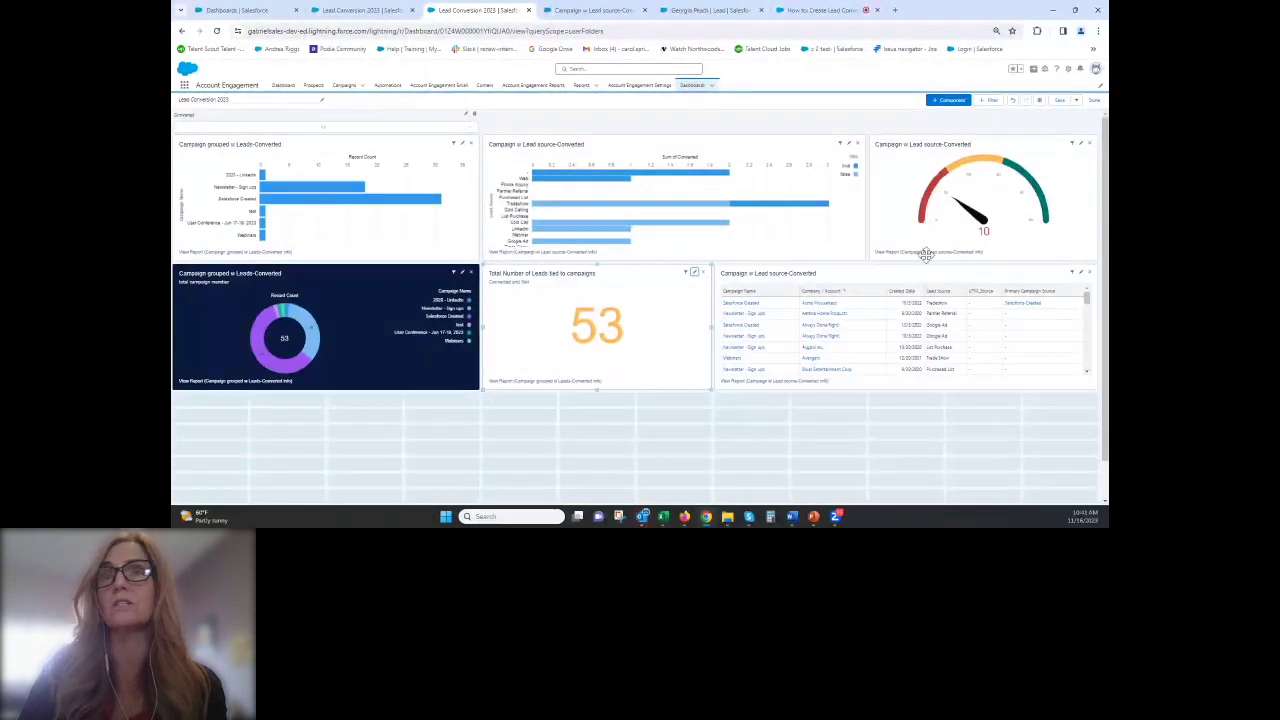
pyautogui.moveTo(949, 175)
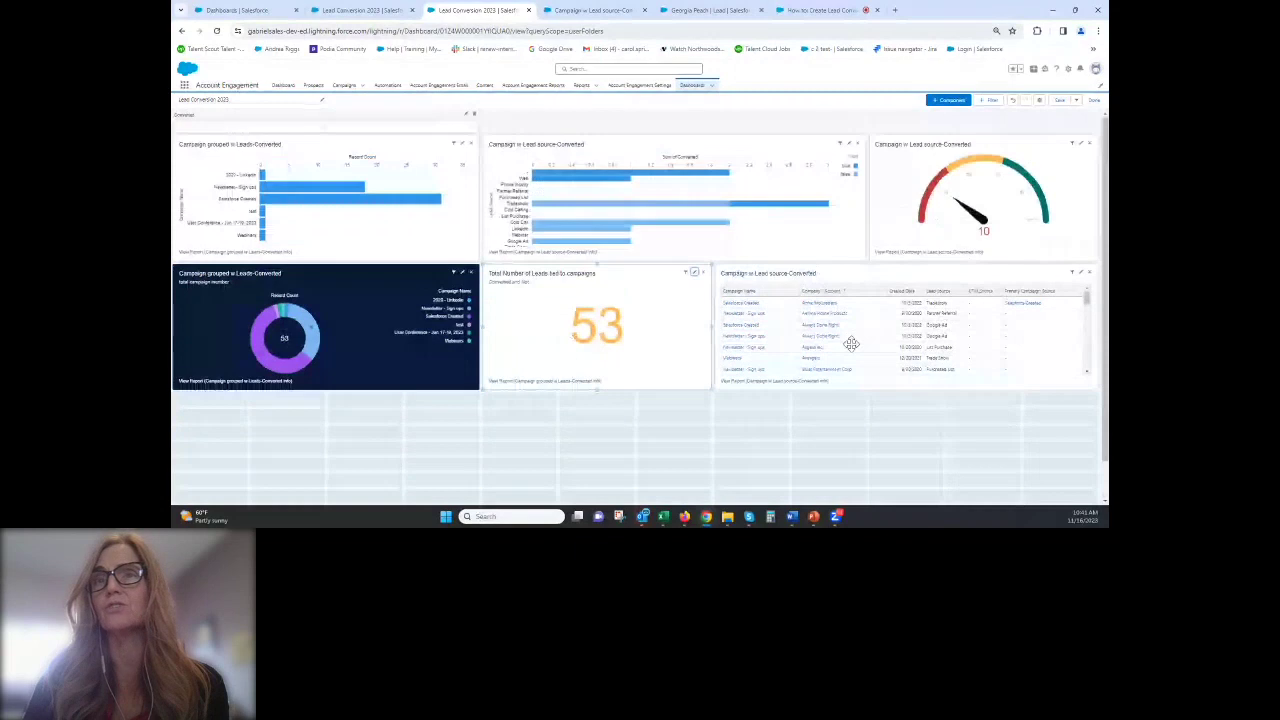
# Step: Add the Contact Name column to the Campaign w Lead source-Converted table component, and save and finish editing the dashboard
pyautogui.click(1080, 271)
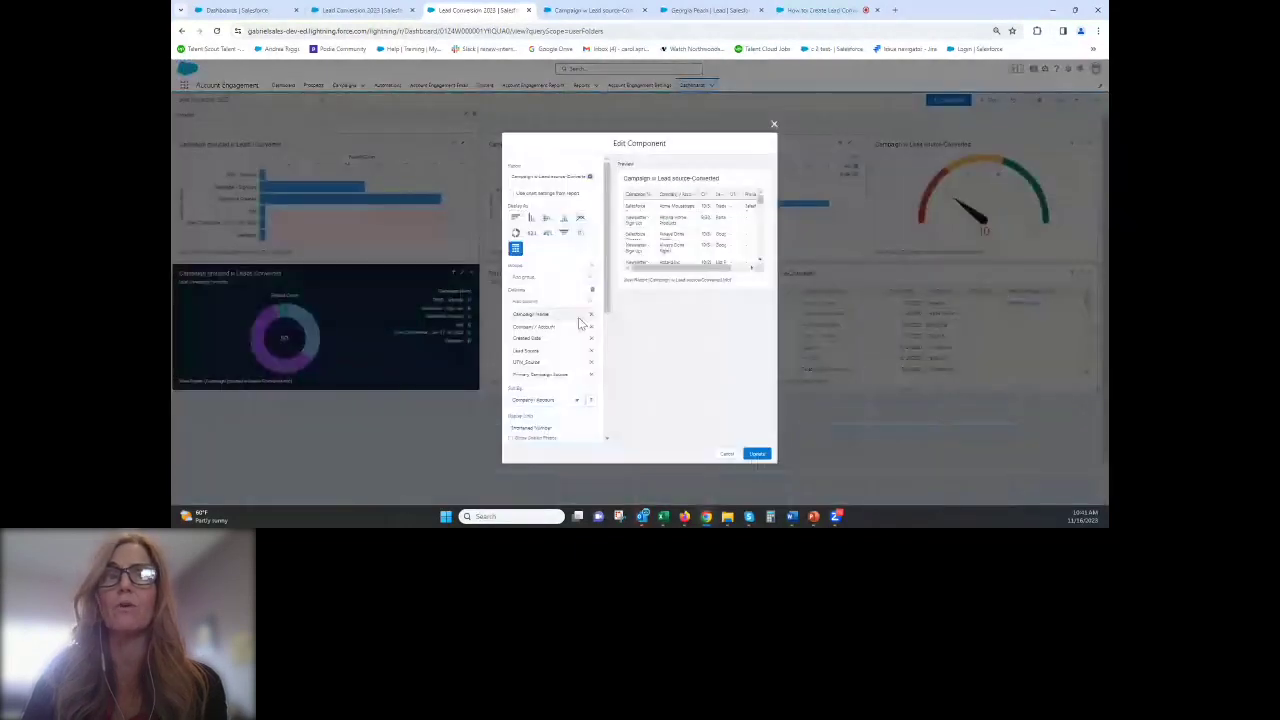
pyautogui.click(551, 300)
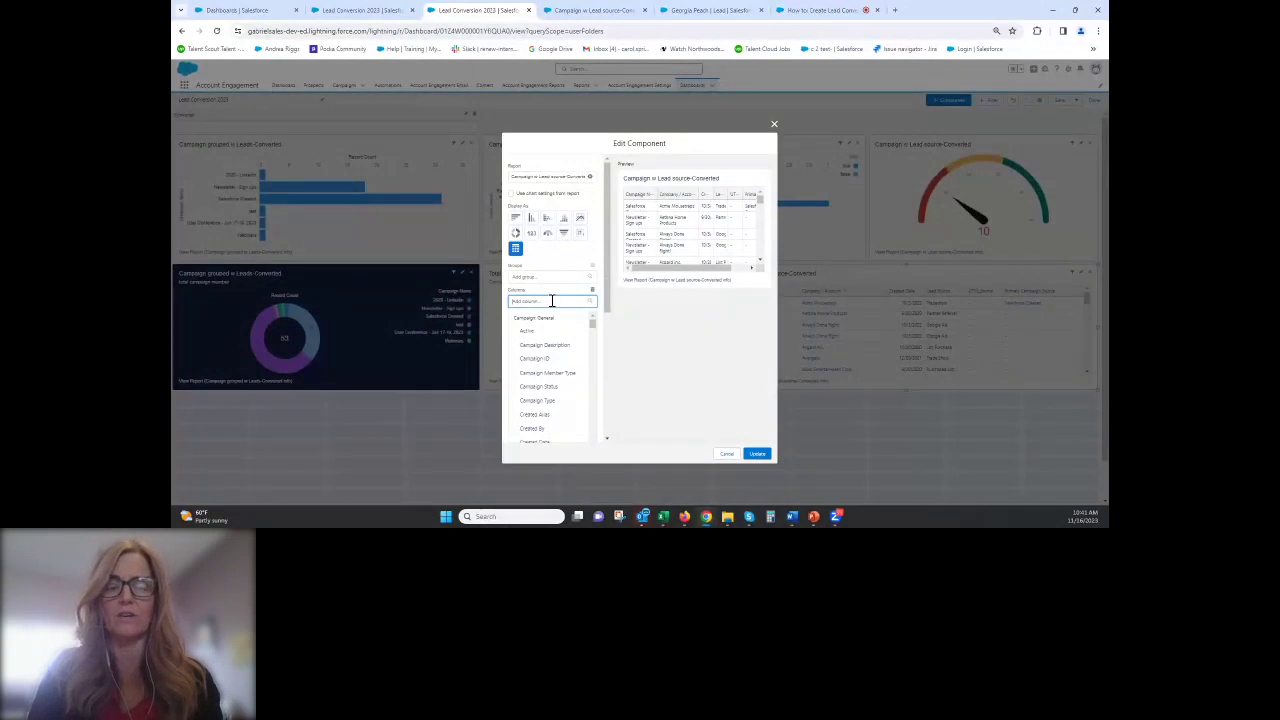
pyautogui.write('na')
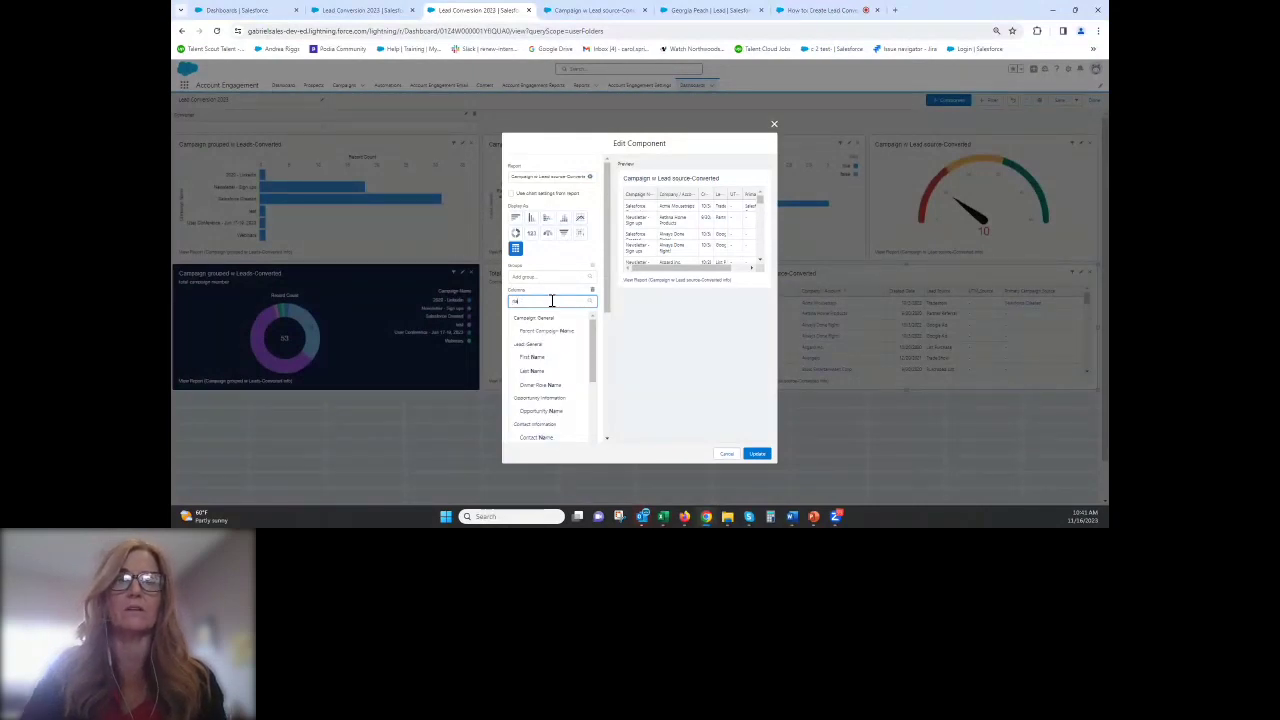
pyautogui.click(553, 439)
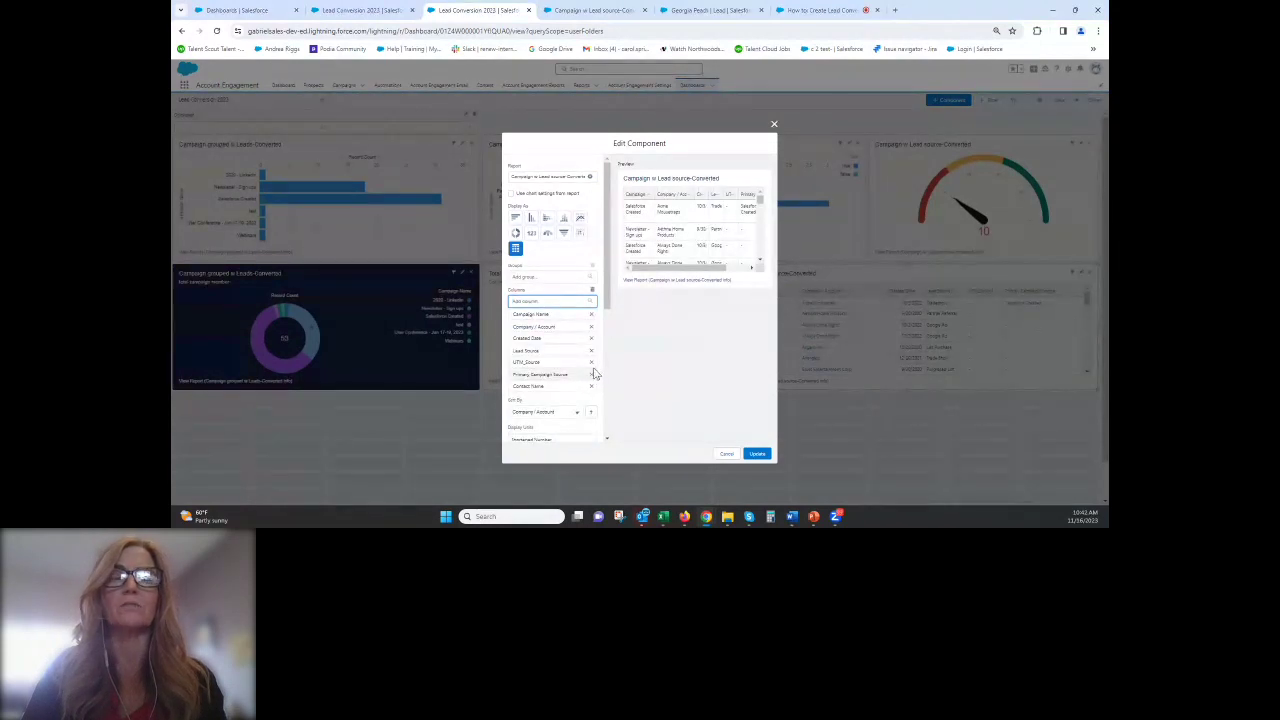
pyautogui.click(757, 453)
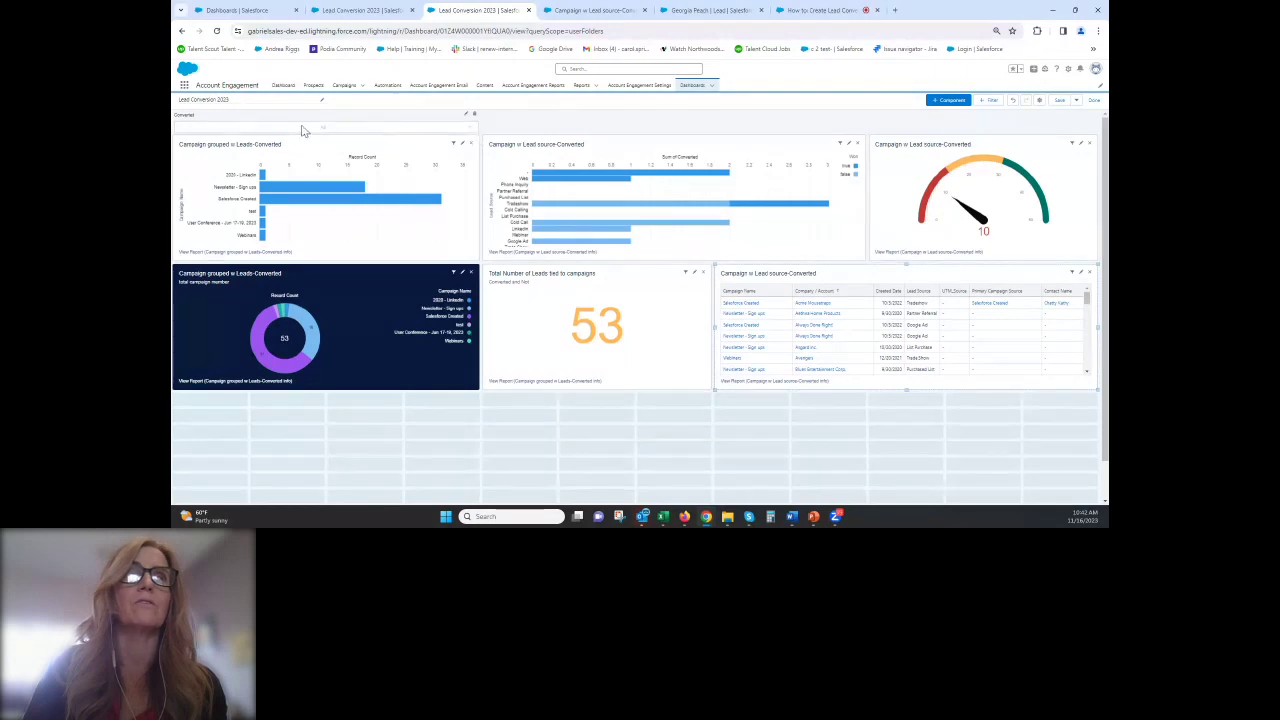
pyautogui.click(1059, 102)
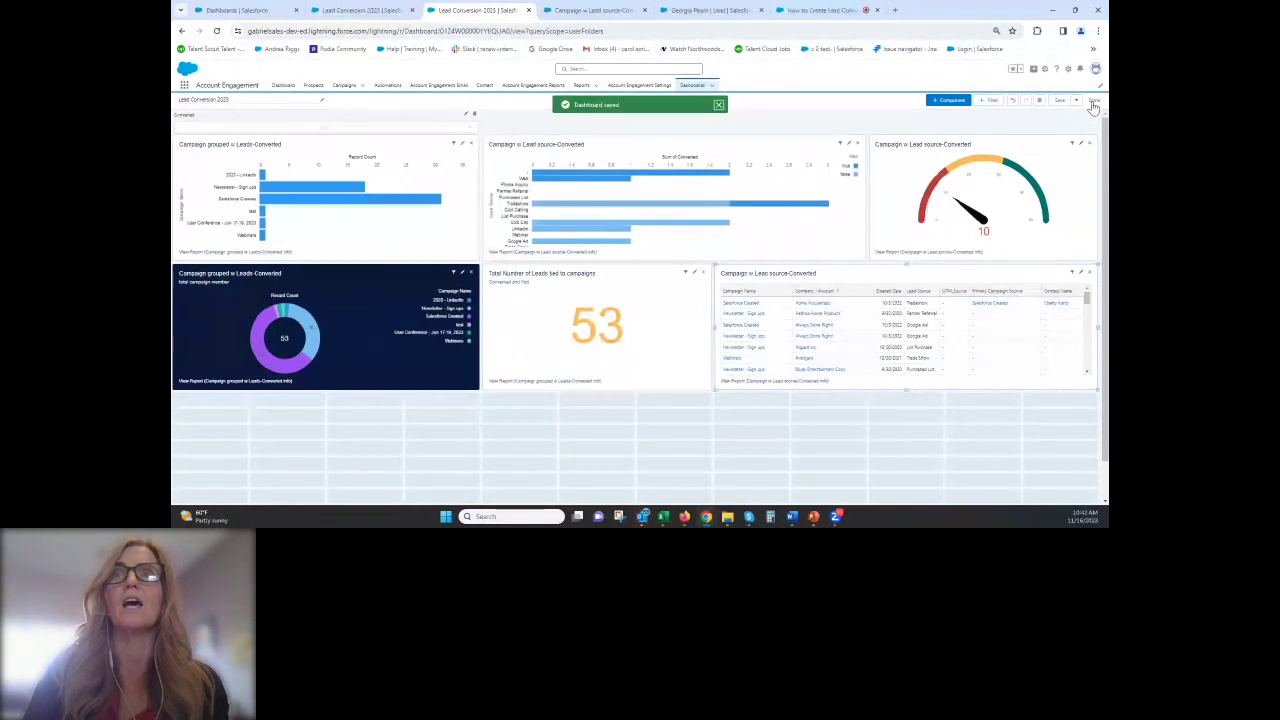
pyautogui.click(1093, 103)
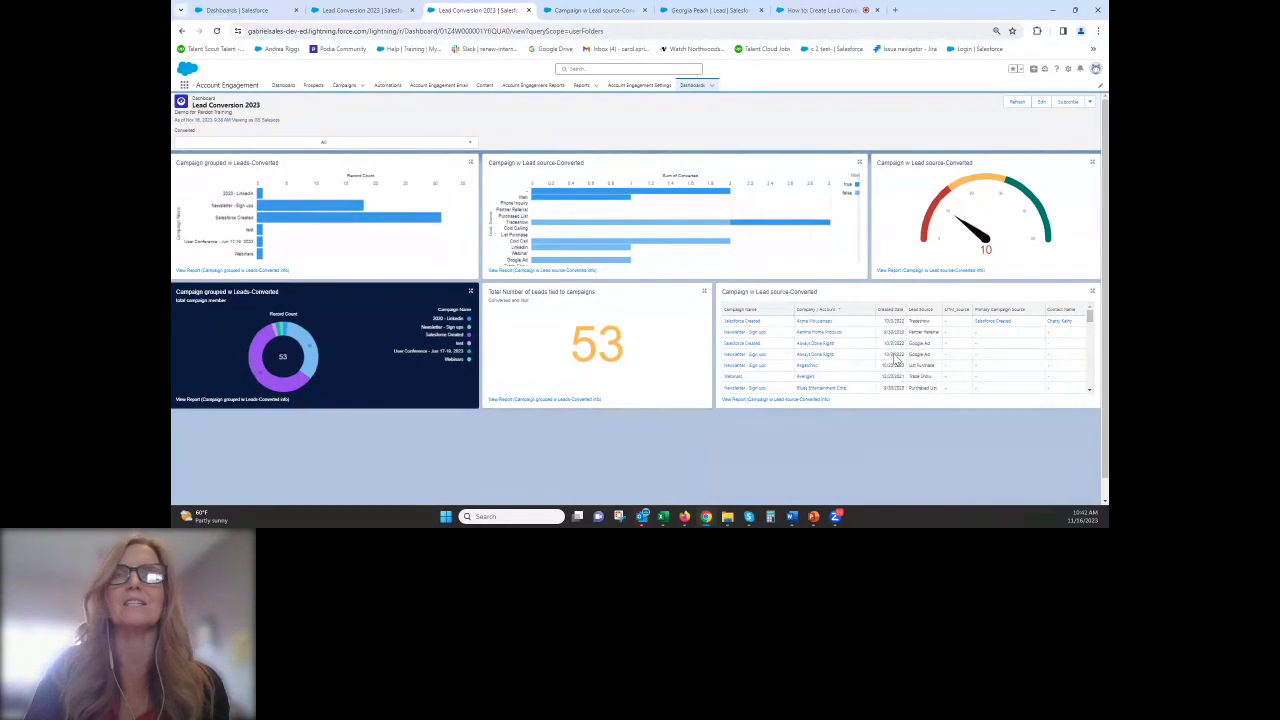
# Step: Filter the dashboard to Converted equals True and examine the charts for converted leads
pyautogui.click(471, 147)
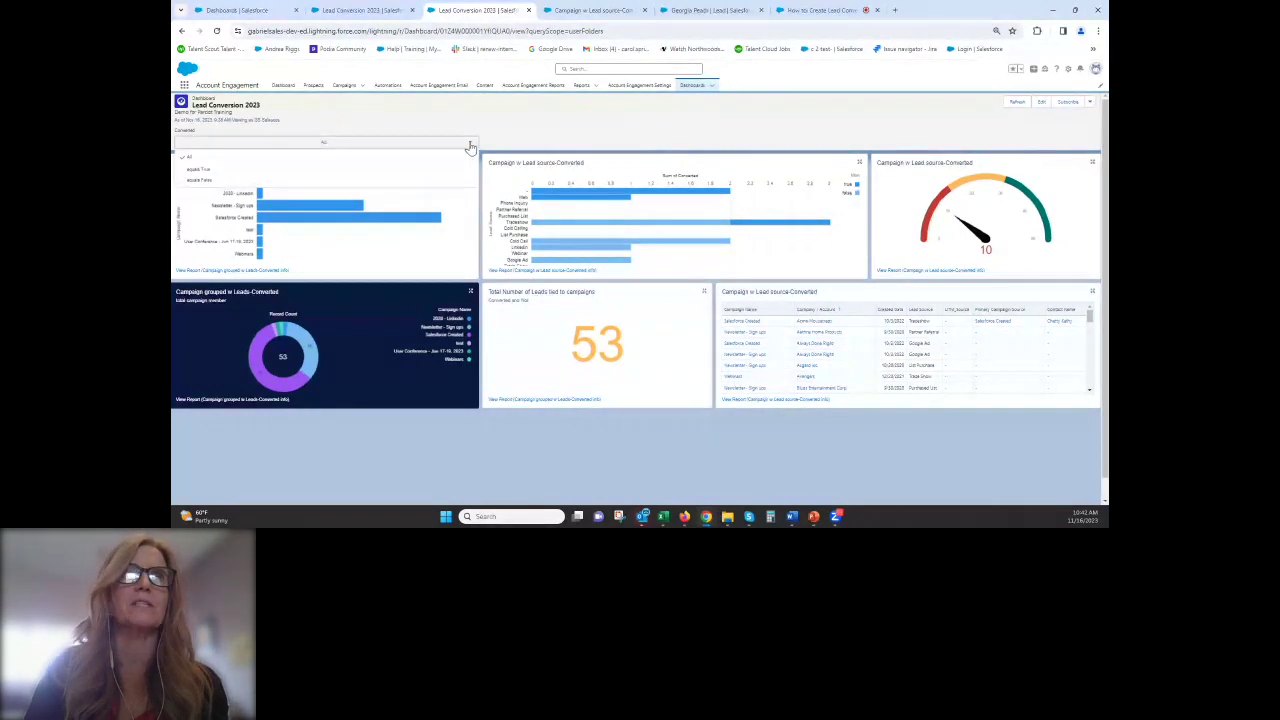
pyautogui.click(471, 147)
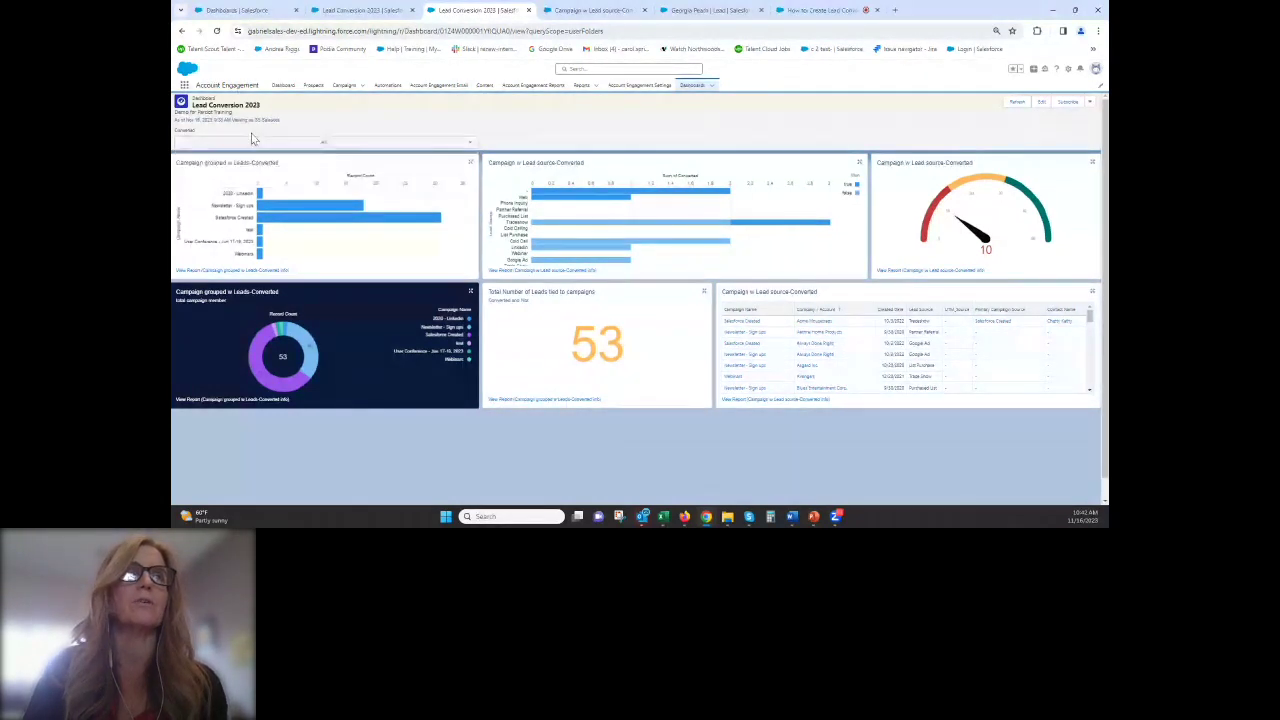
pyautogui.click(285, 145)
pyautogui.click(285, 172)
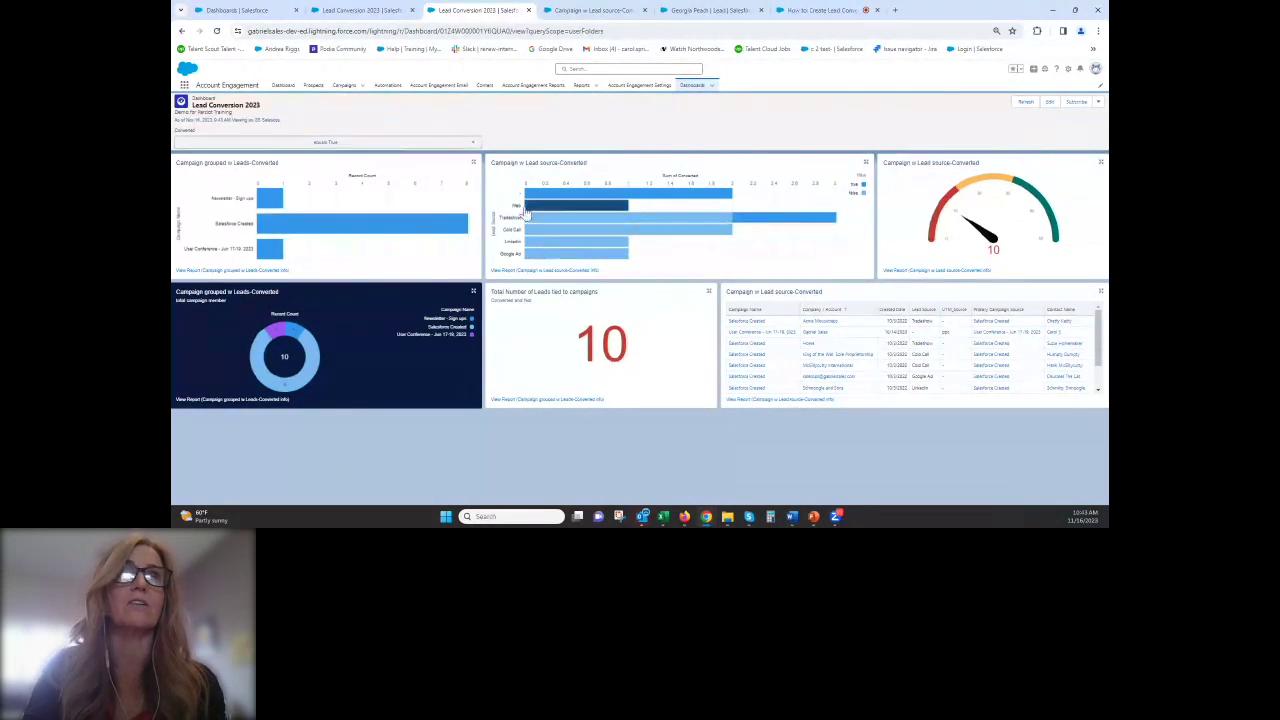
pyautogui.moveTo(272, 212)
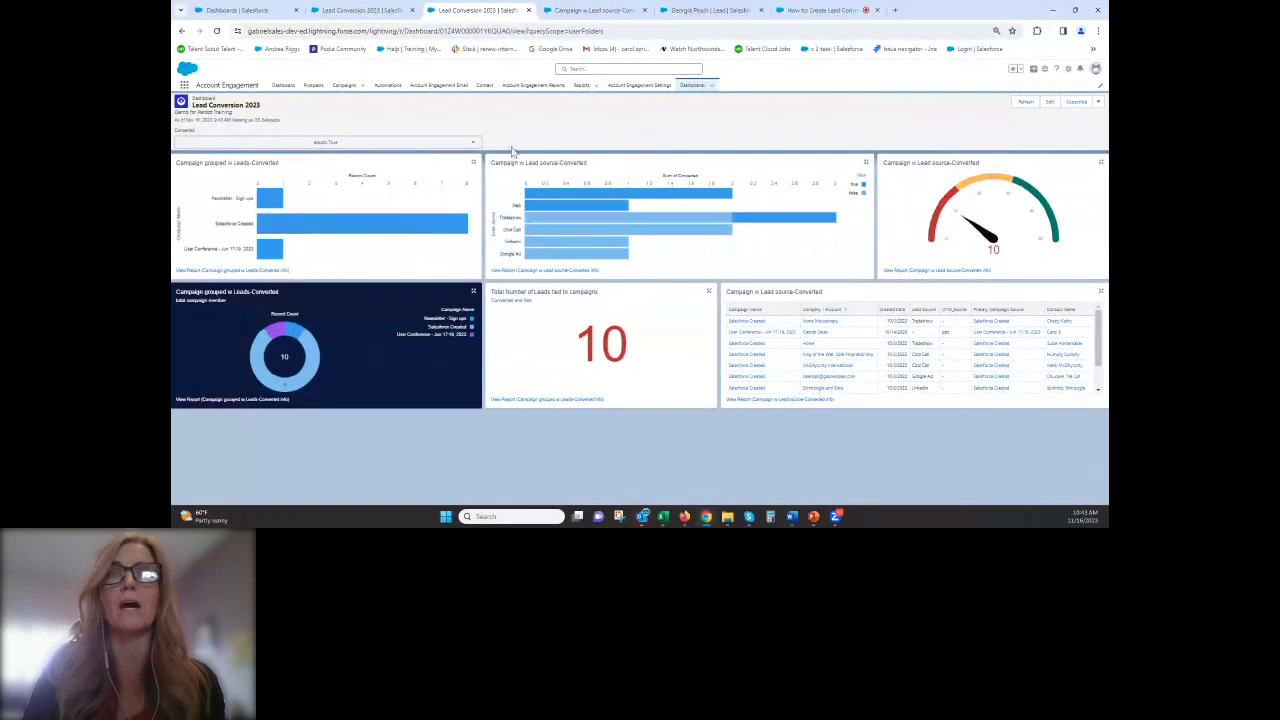
# Step: View the dashboard with Converted equals False, and return the filter to All
pyautogui.click(474, 144)
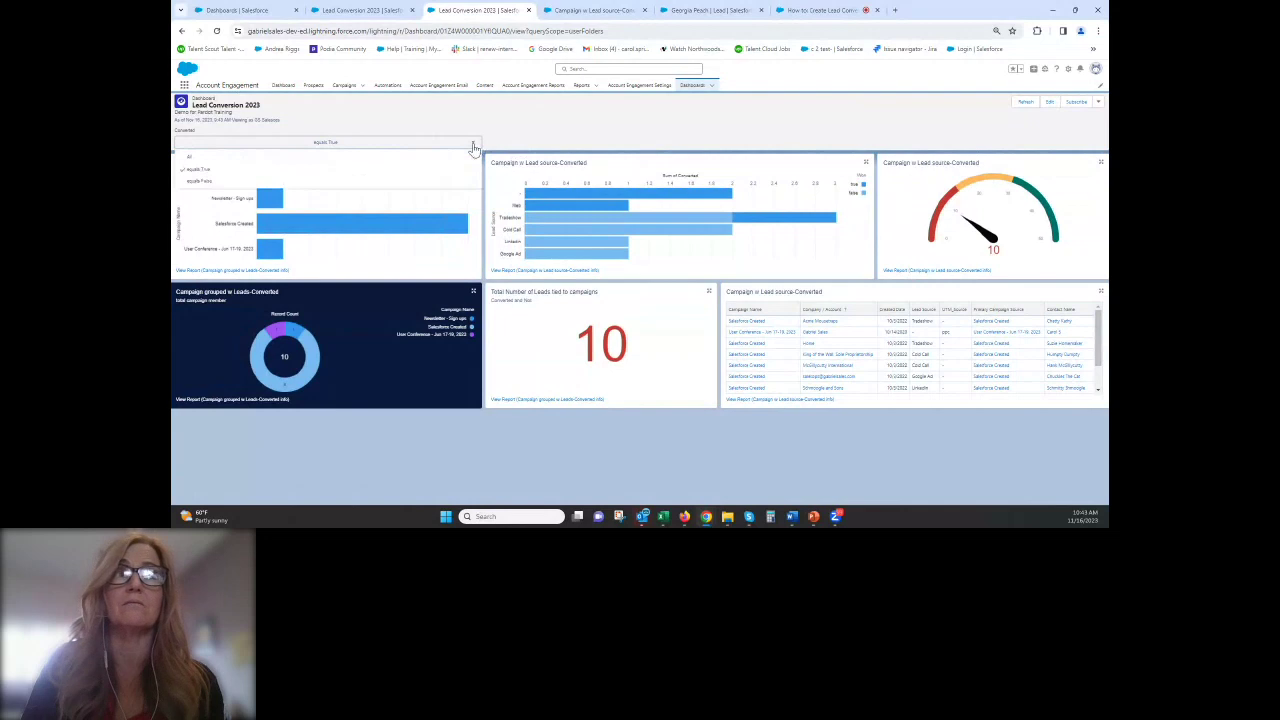
pyautogui.click(212, 186)
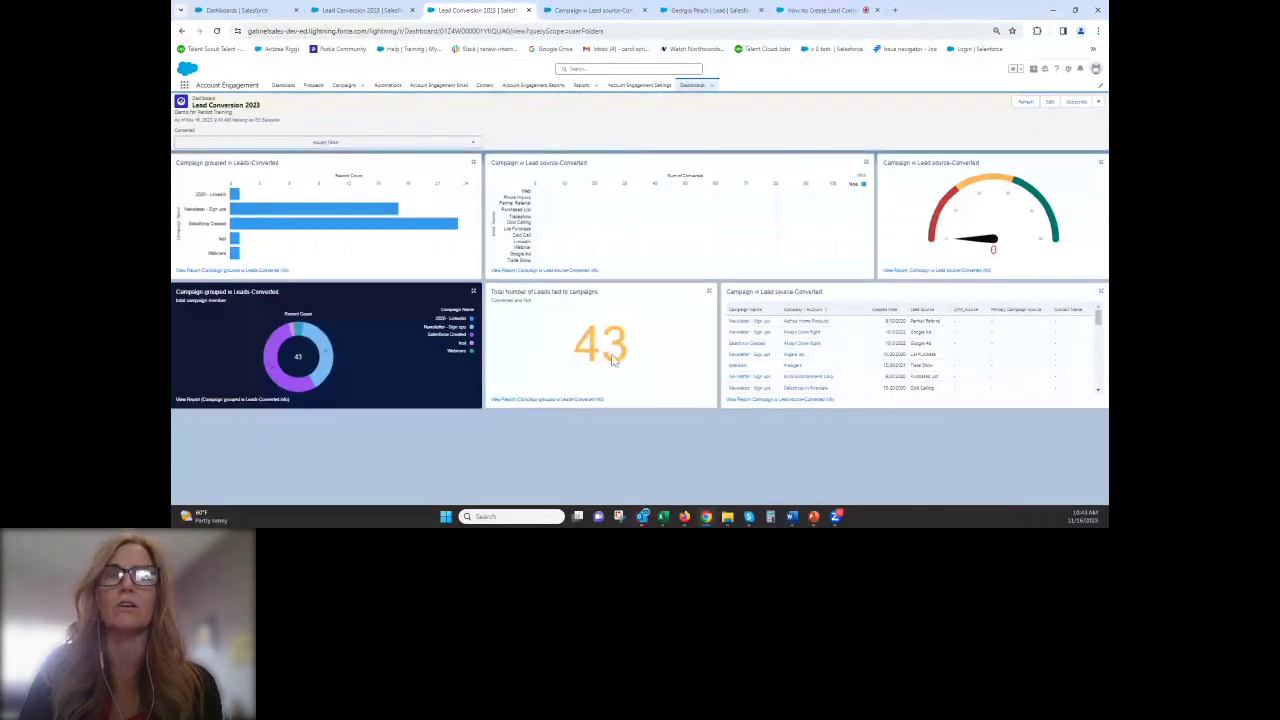
pyautogui.click(466, 143)
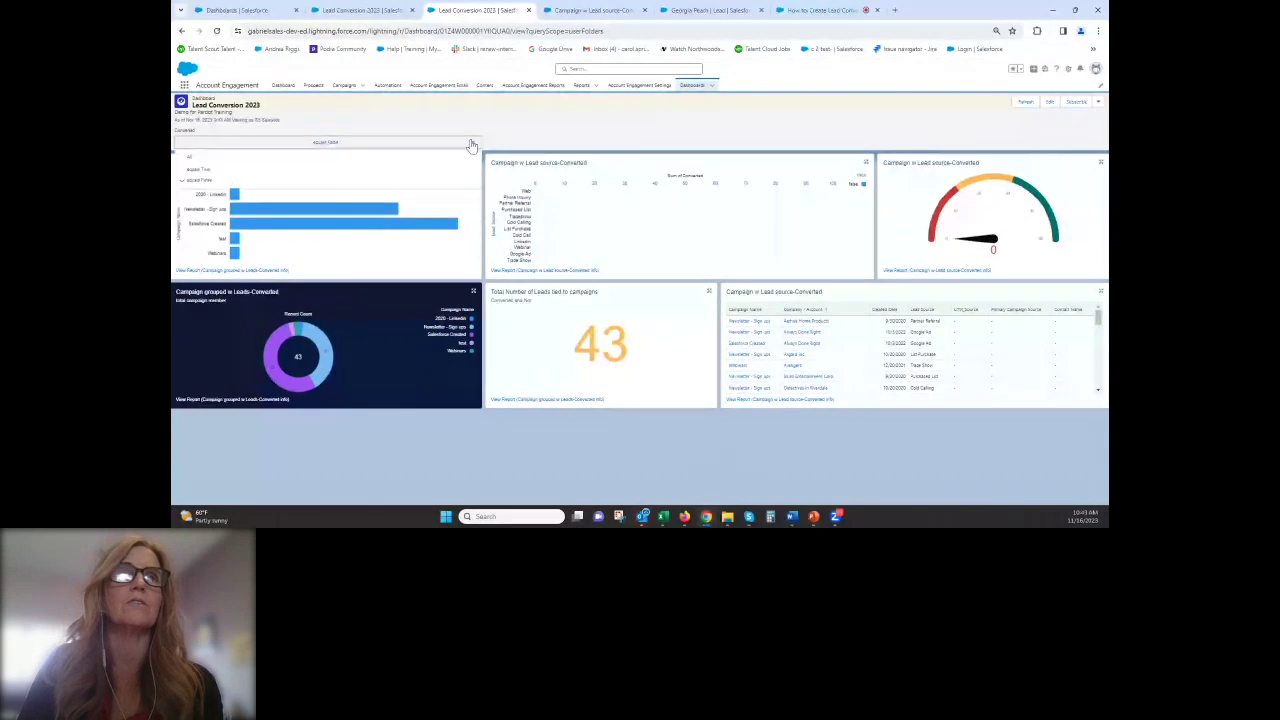
pyautogui.click(285, 168)
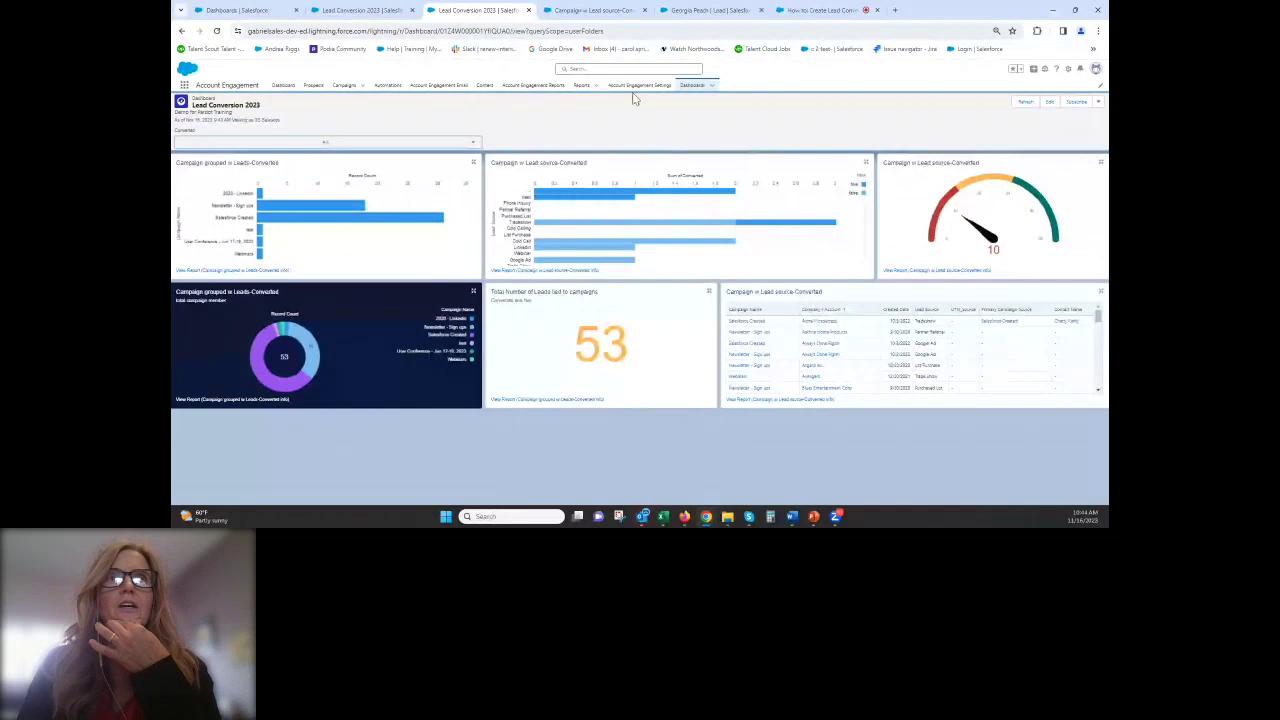
# Step: Start a copy of the Campaign w Lead source-Converted info report and name it "Camp w Lead source- opp"
pyautogui.click(597, 11)
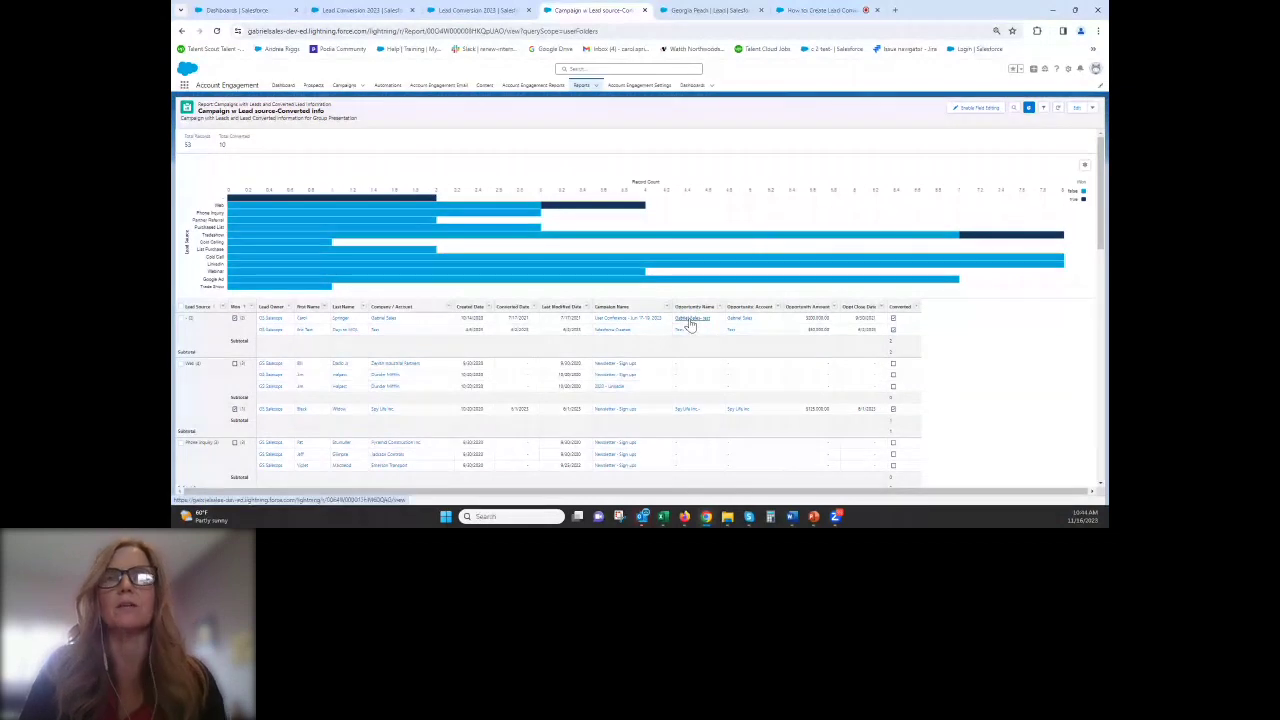
pyautogui.click(1075, 110)
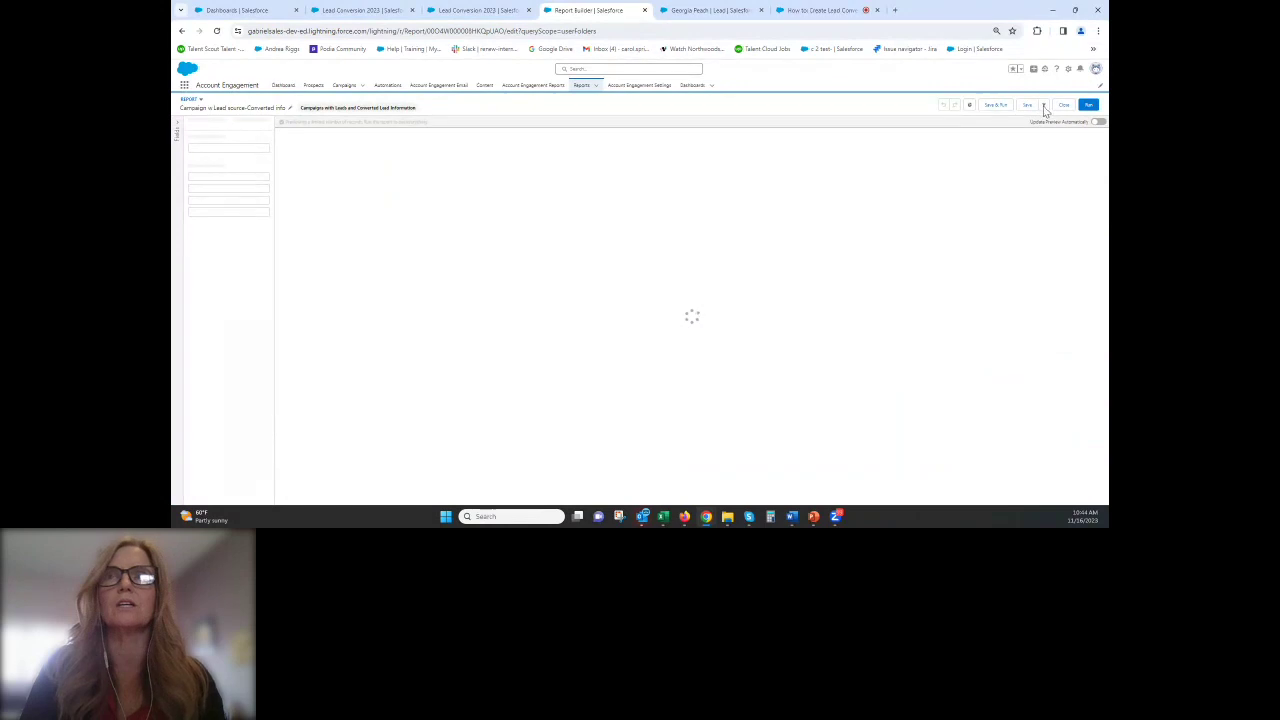
pyautogui.click(1043, 105)
pyautogui.click(1030, 120)
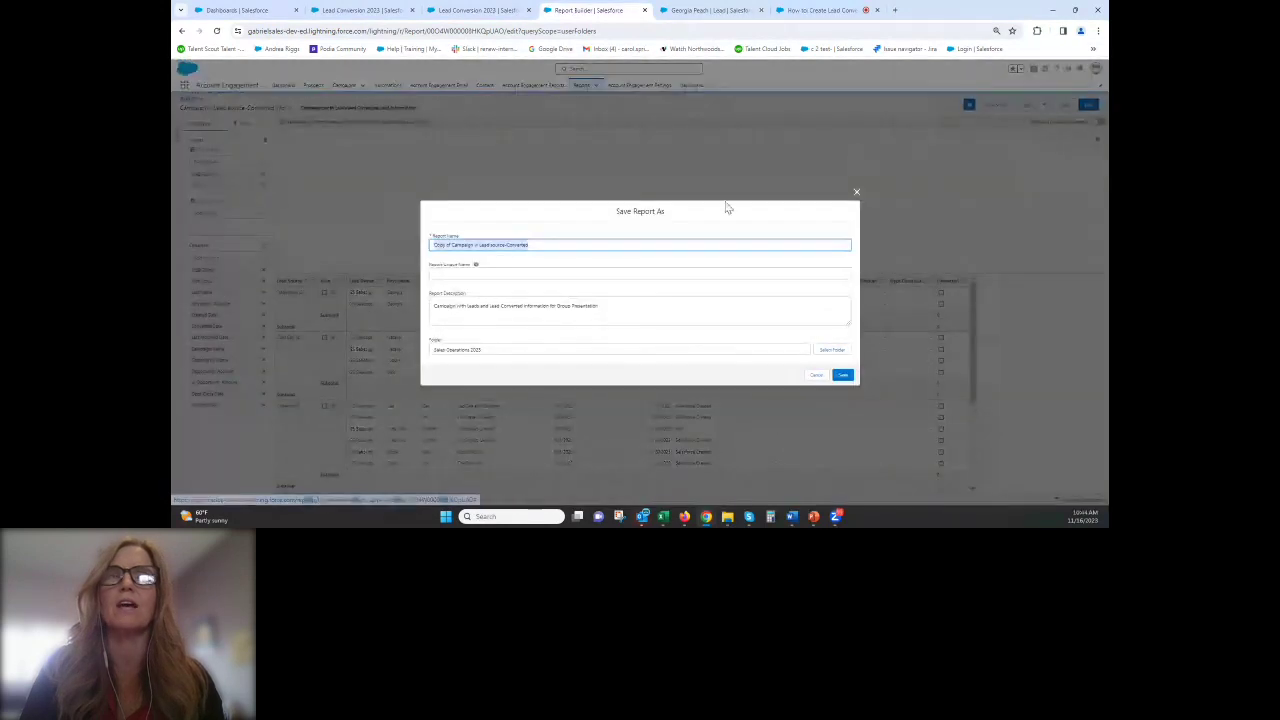
pyautogui.moveTo(474, 245); pyautogui.dragTo(377, 247)
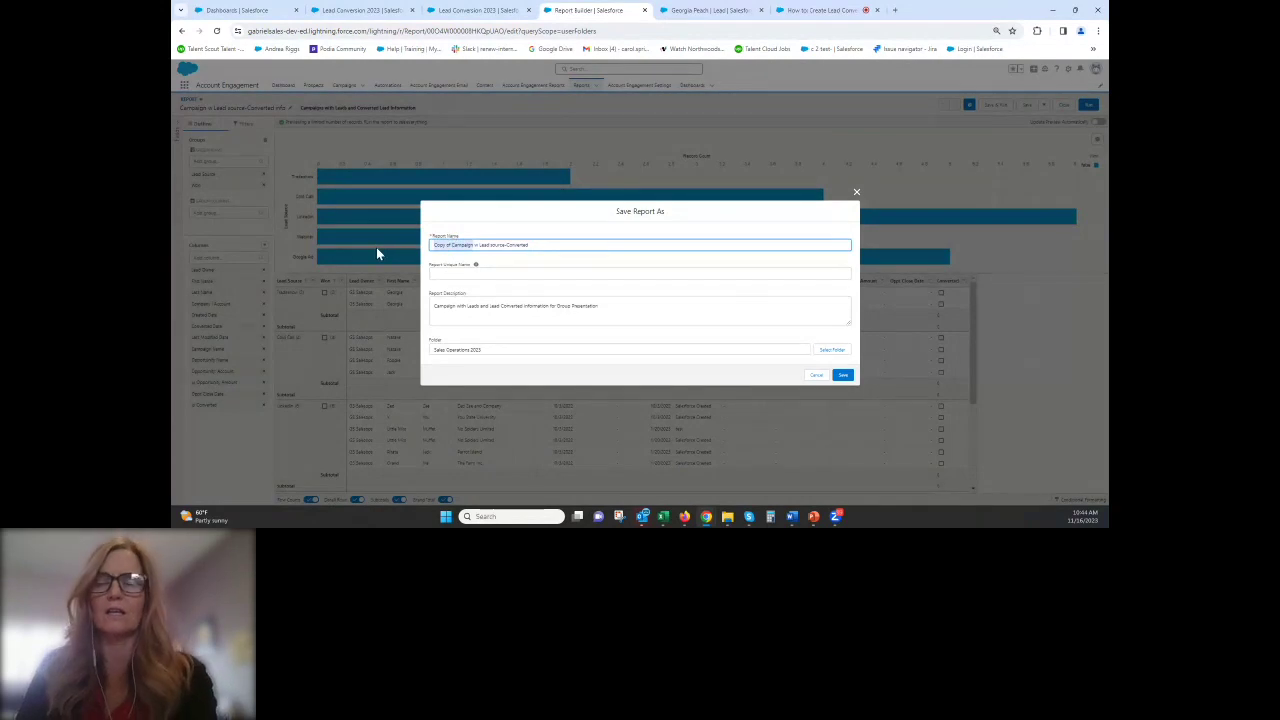
pyautogui.write('Campa')
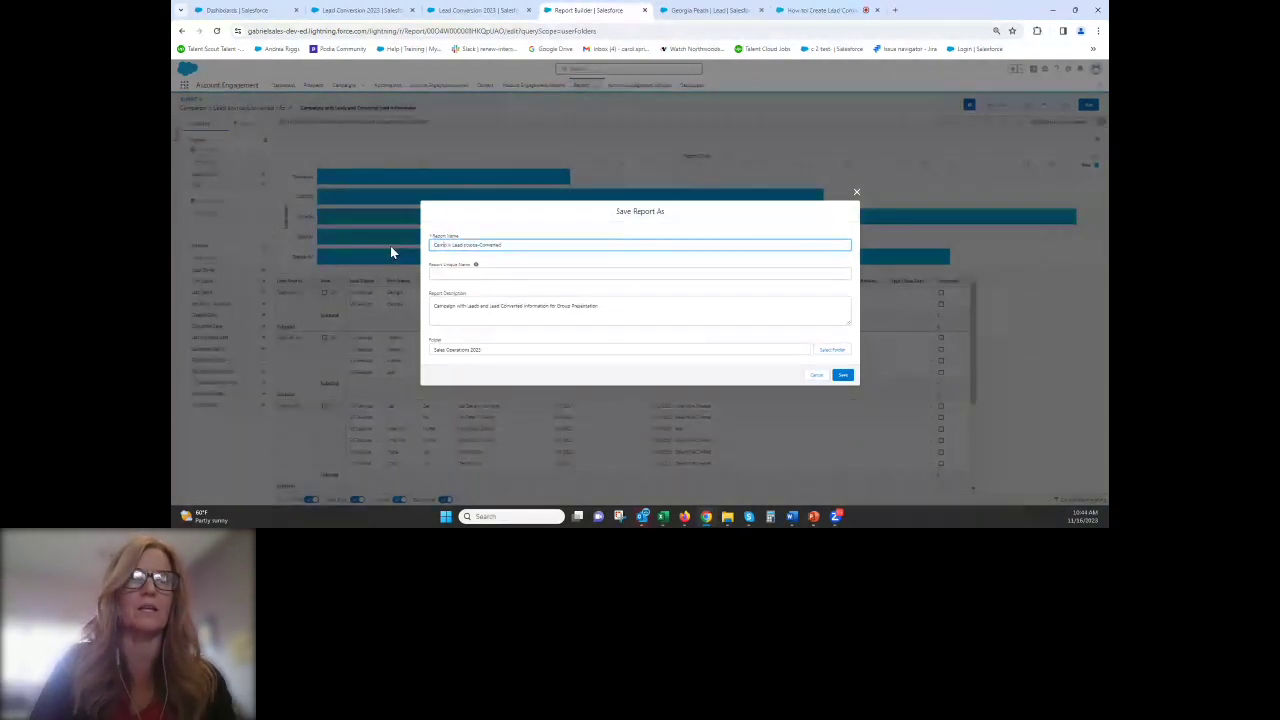
pyautogui.press('BackSpace')
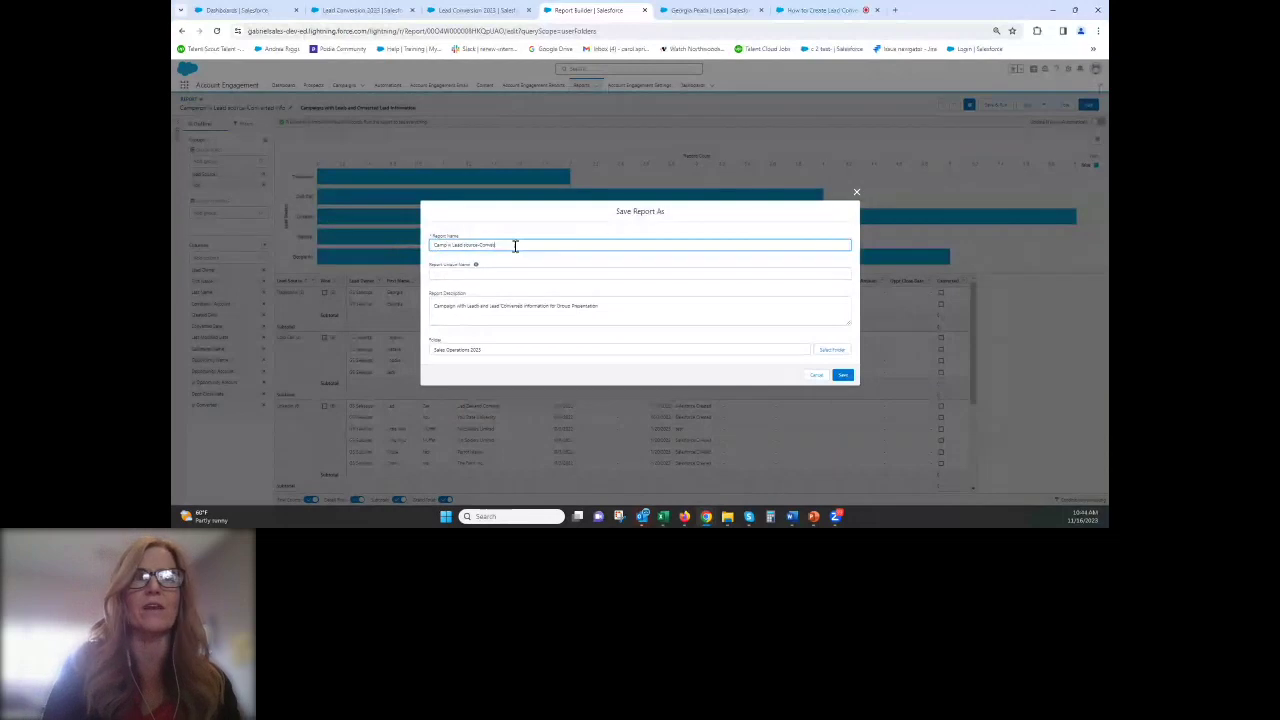
pyautogui.write('pp')
# Step: Add "include opp only" to the end of the report copy's description and save the copy
pyautogui.click(652, 309)
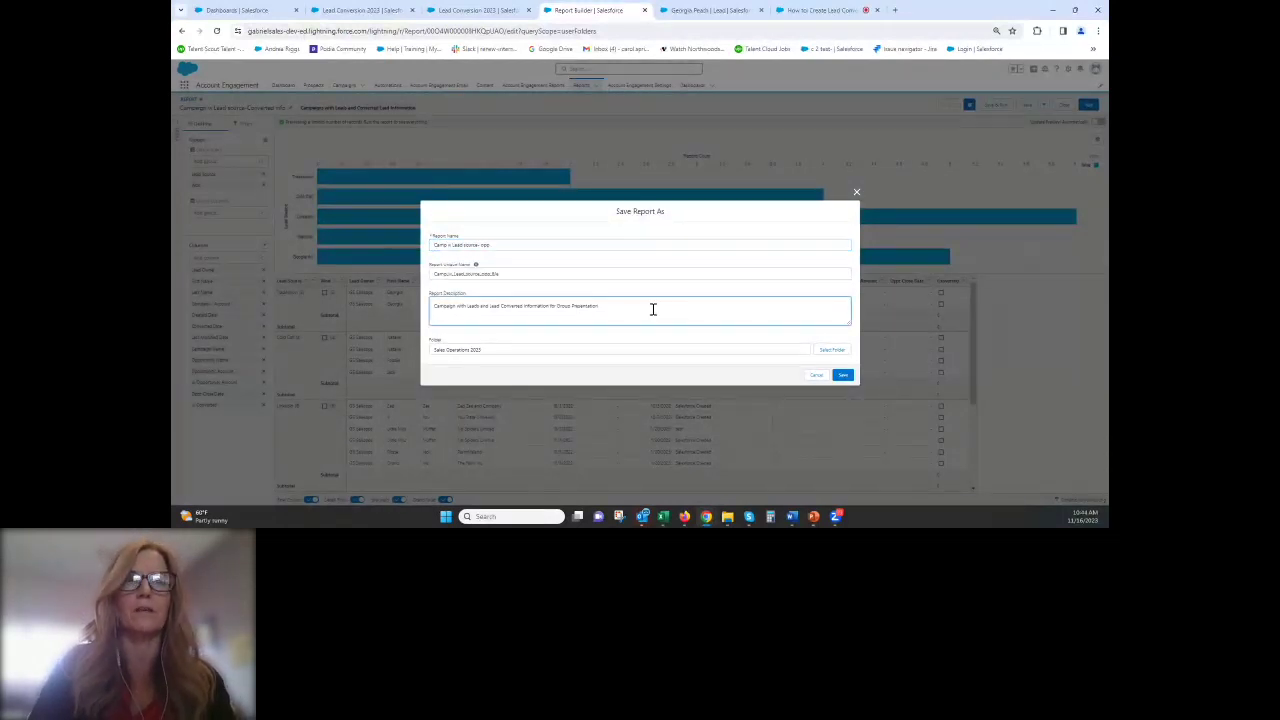
pyautogui.write('include opp')
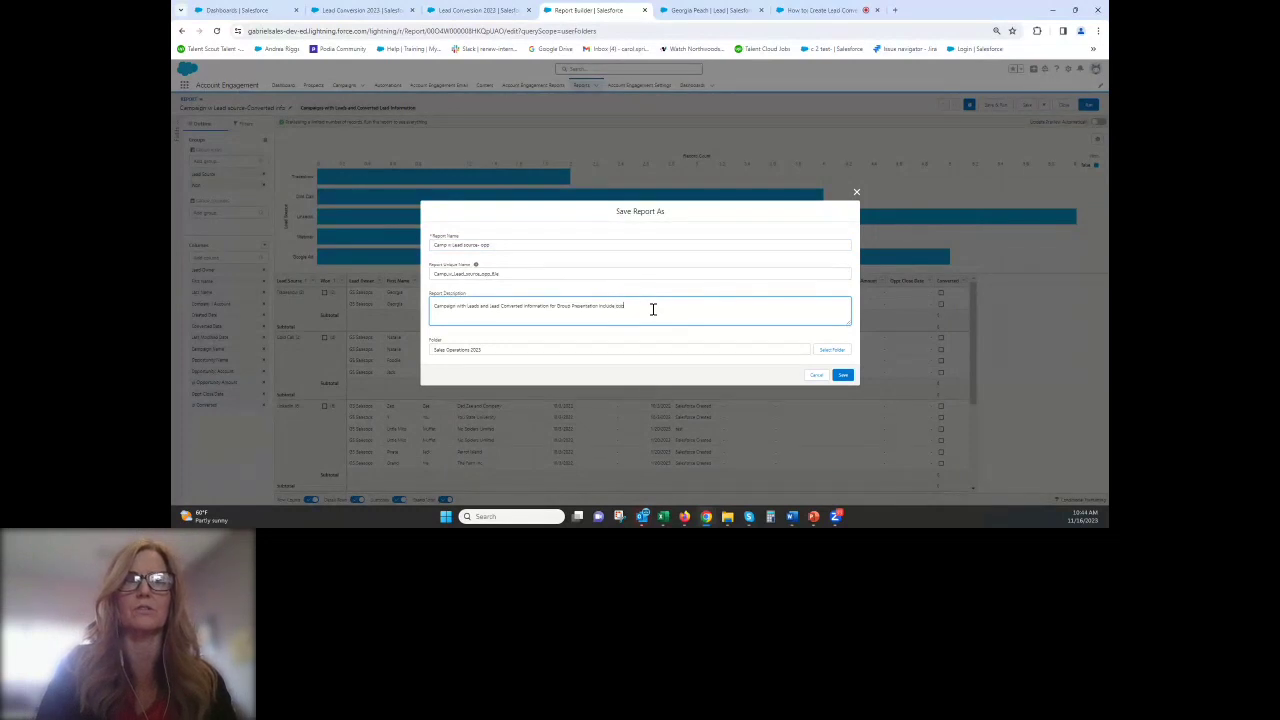
pyautogui.write(' info')
pyautogui.click(842, 377)
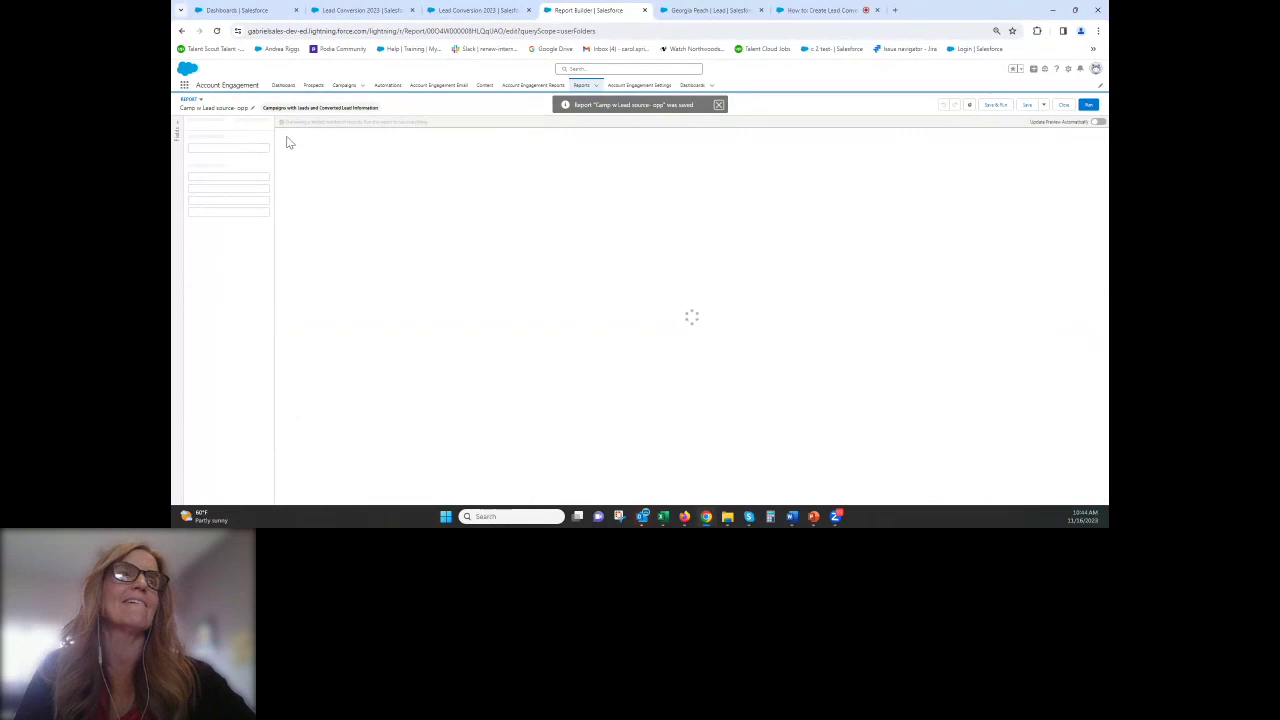
# Step: Filter the report to Opportunity Name not equal to blank, and save and run it
pyautogui.click(246, 125)
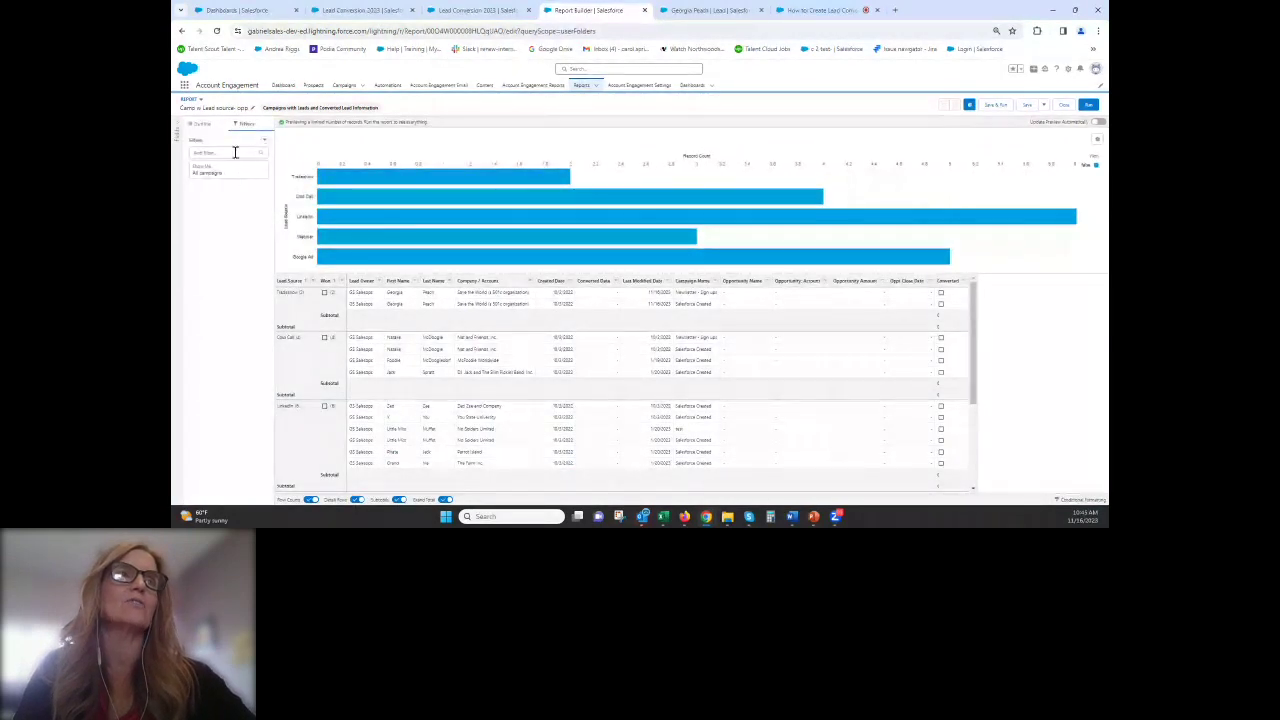
pyautogui.click(235, 152)
pyautogui.write('opp')
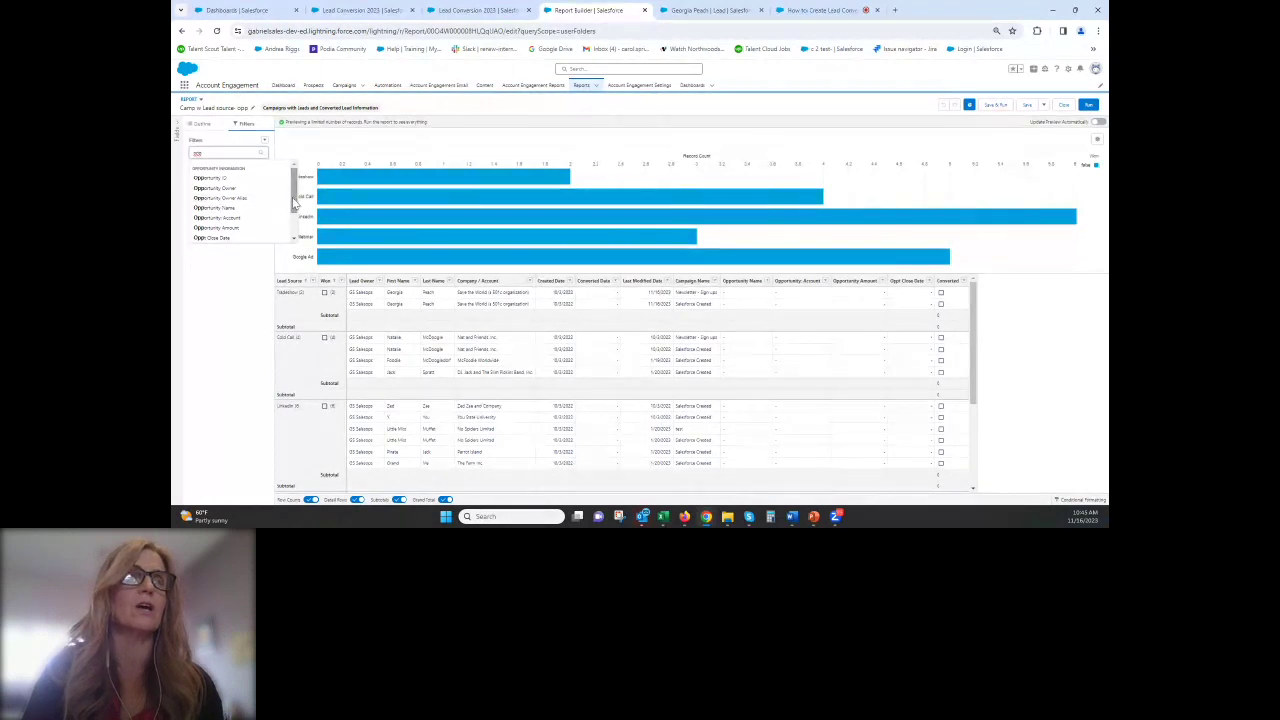
pyautogui.click(243, 208)
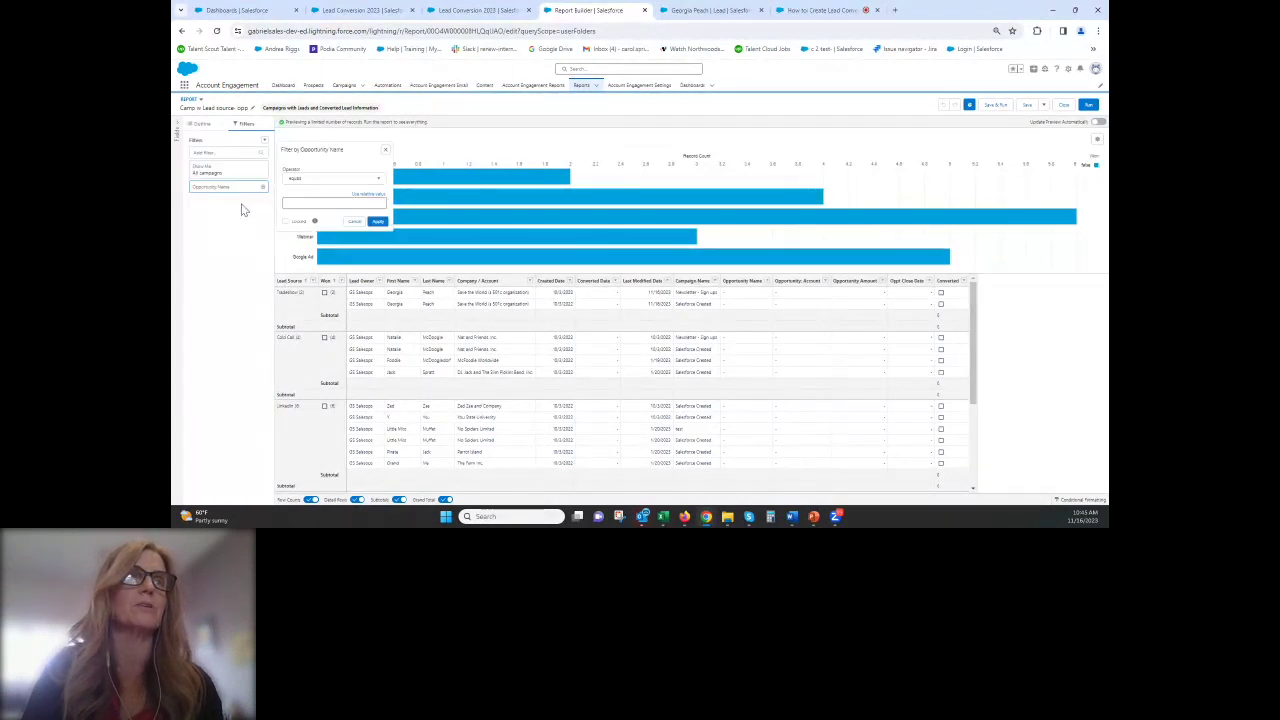
pyautogui.click(340, 179)
pyautogui.click(326, 206)
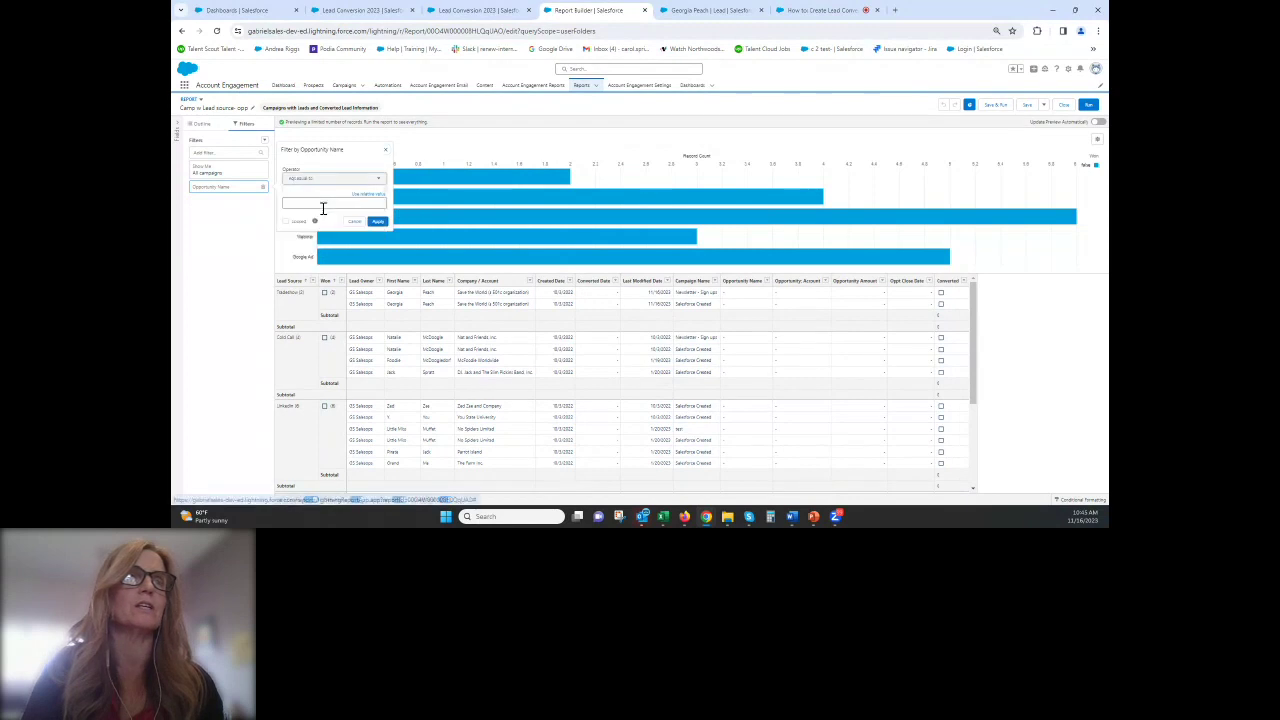
pyautogui.click(378, 221)
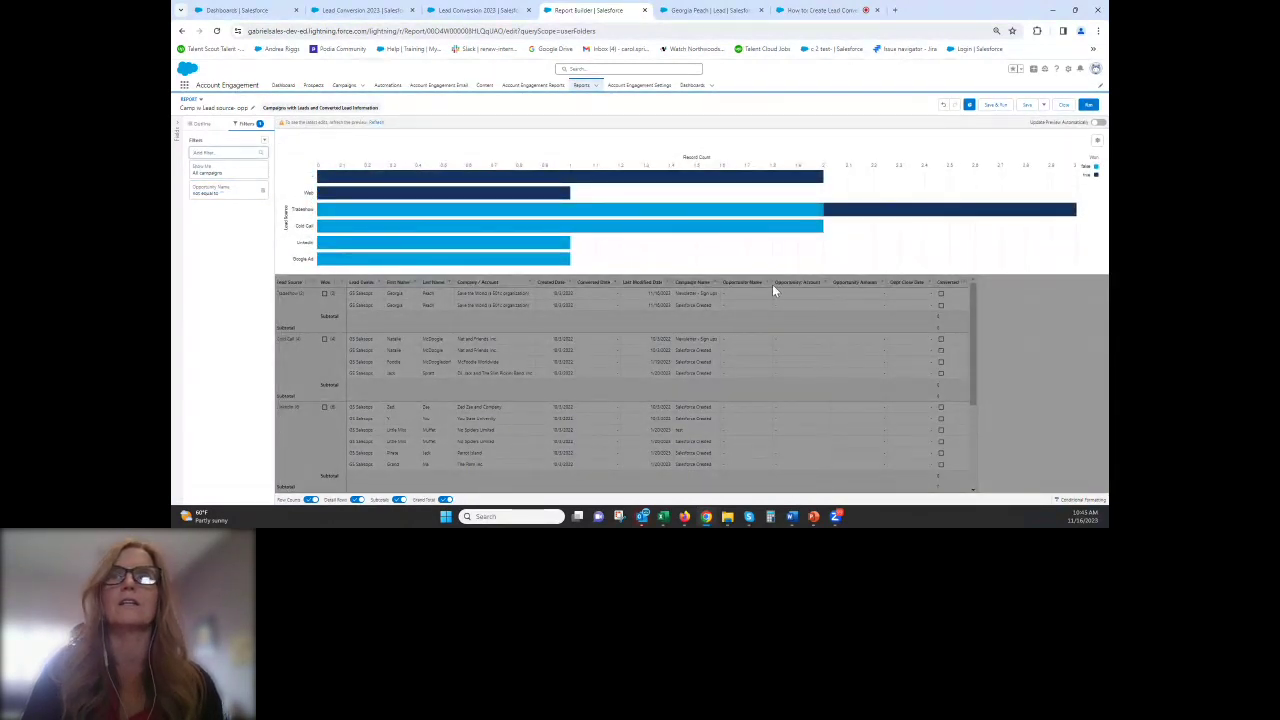
pyautogui.click(995, 104)
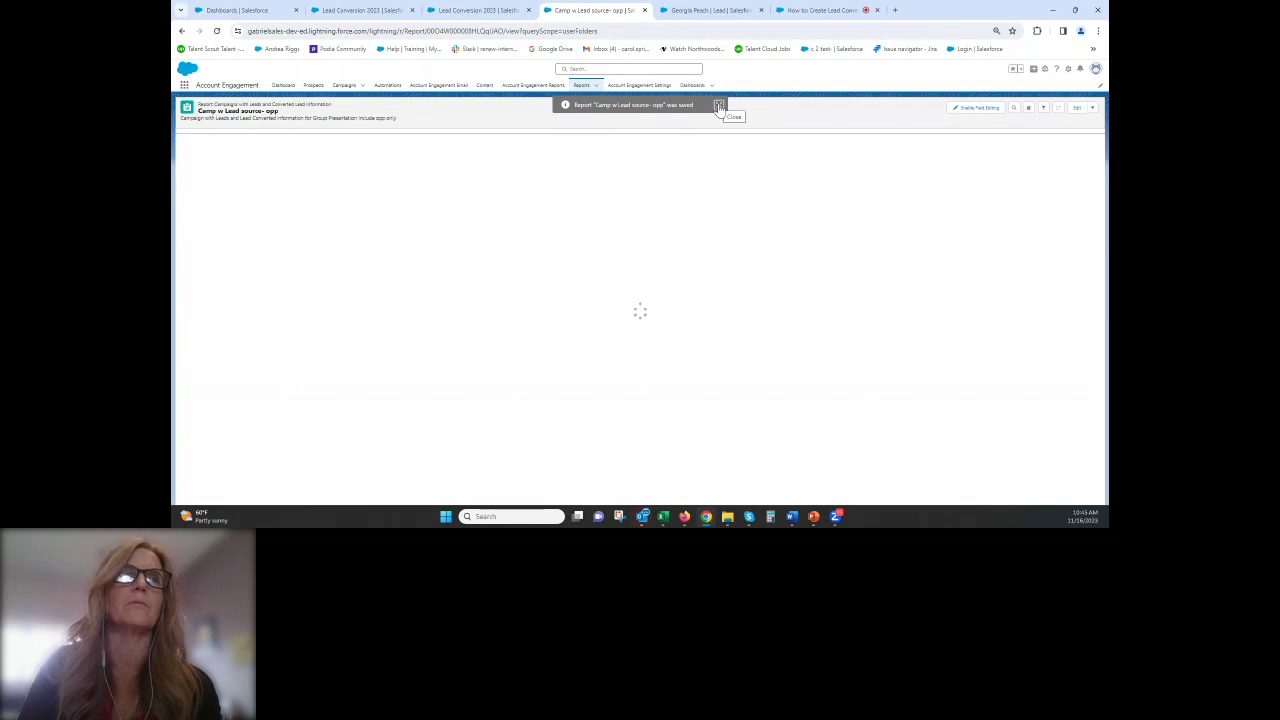
pyautogui.click(719, 106)
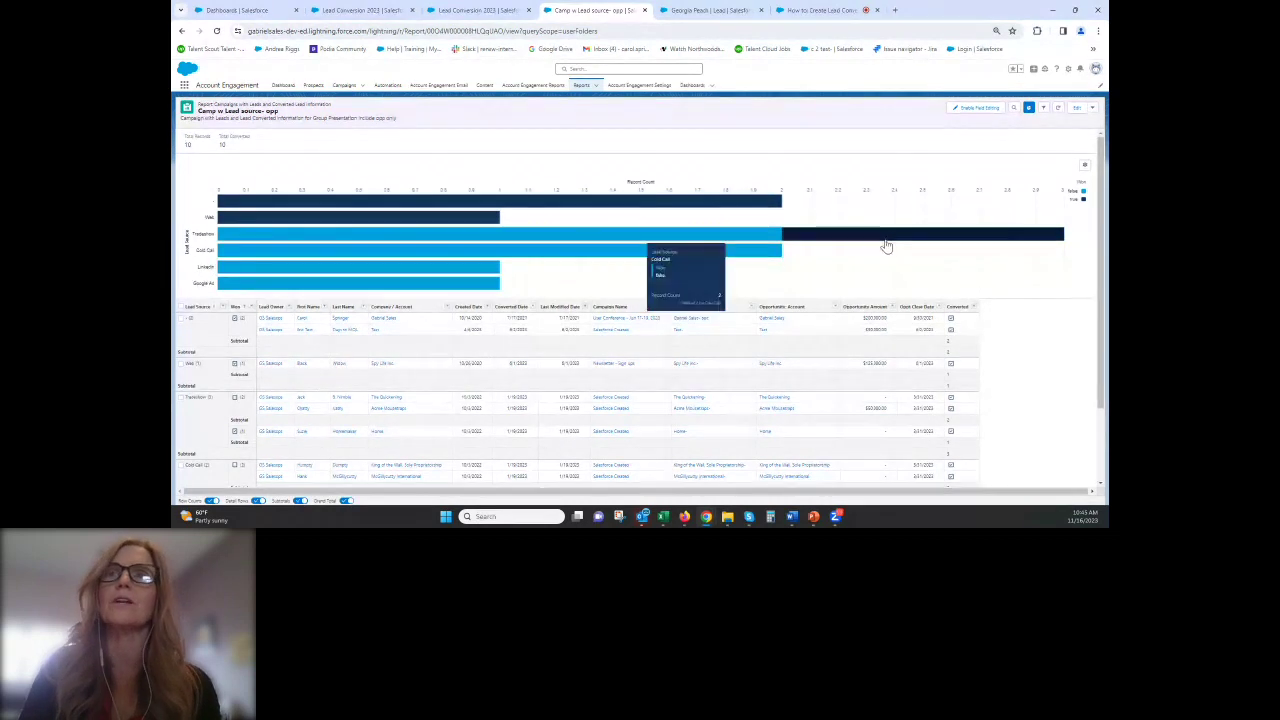
# Step: Set the report chart's X-axis to Sum of Converted and close the chart properties
pyautogui.click(1084, 165)
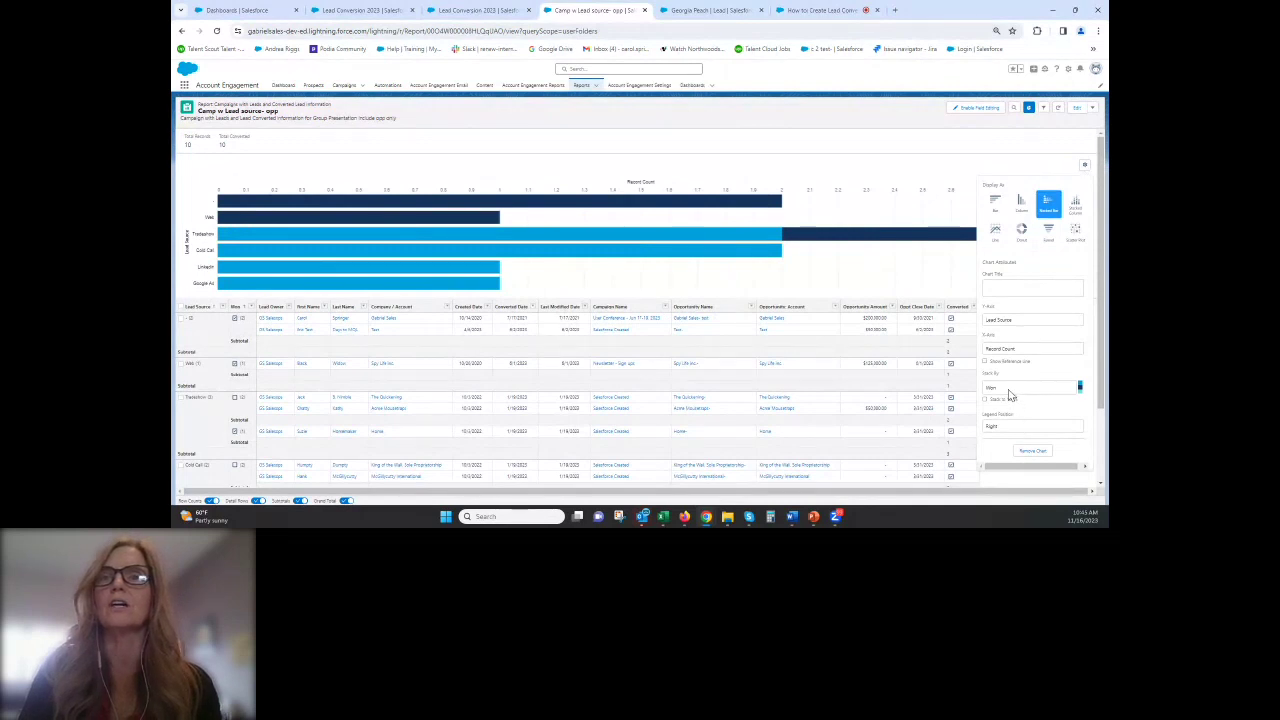
pyautogui.click(1018, 350)
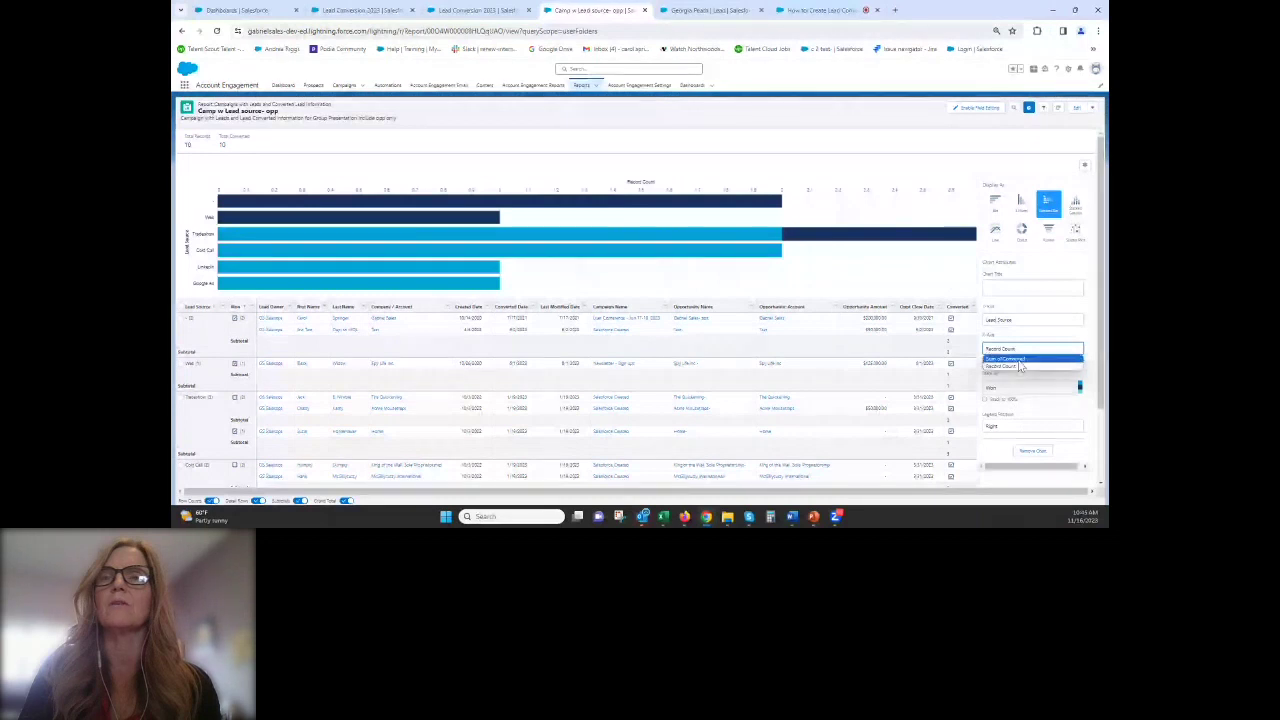
pyautogui.click(1020, 362)
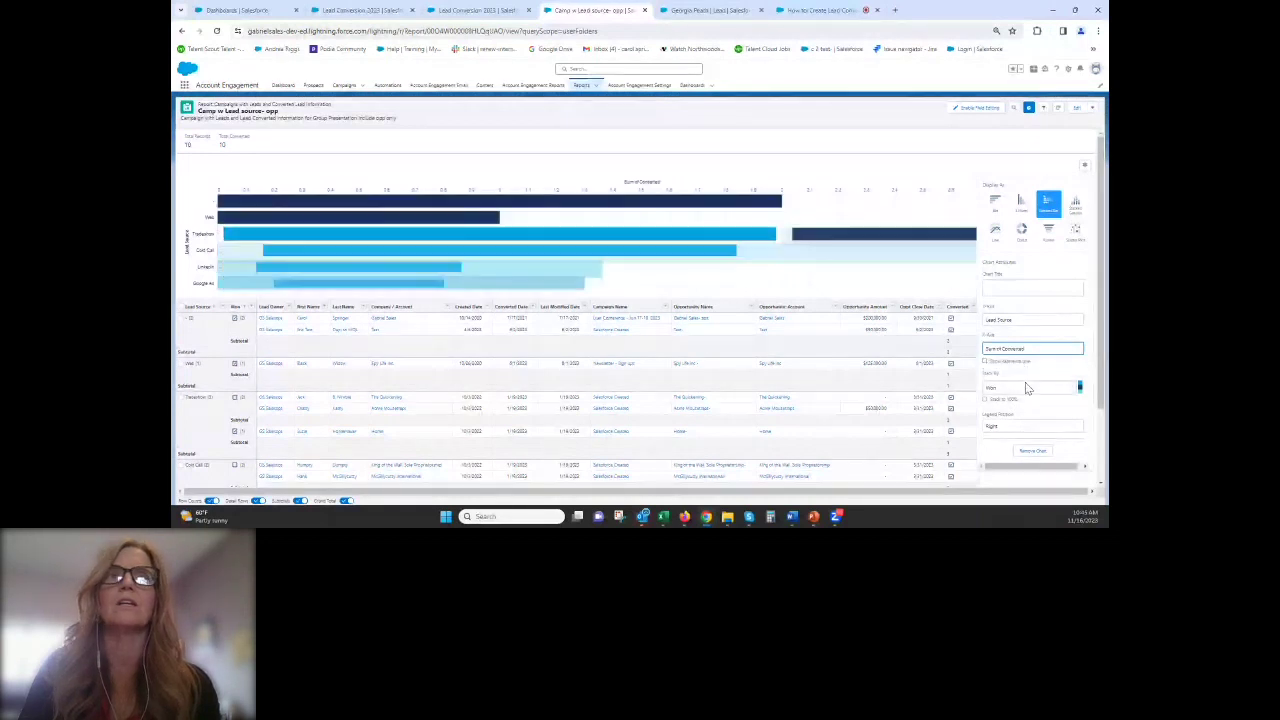
pyautogui.click(1084, 165)
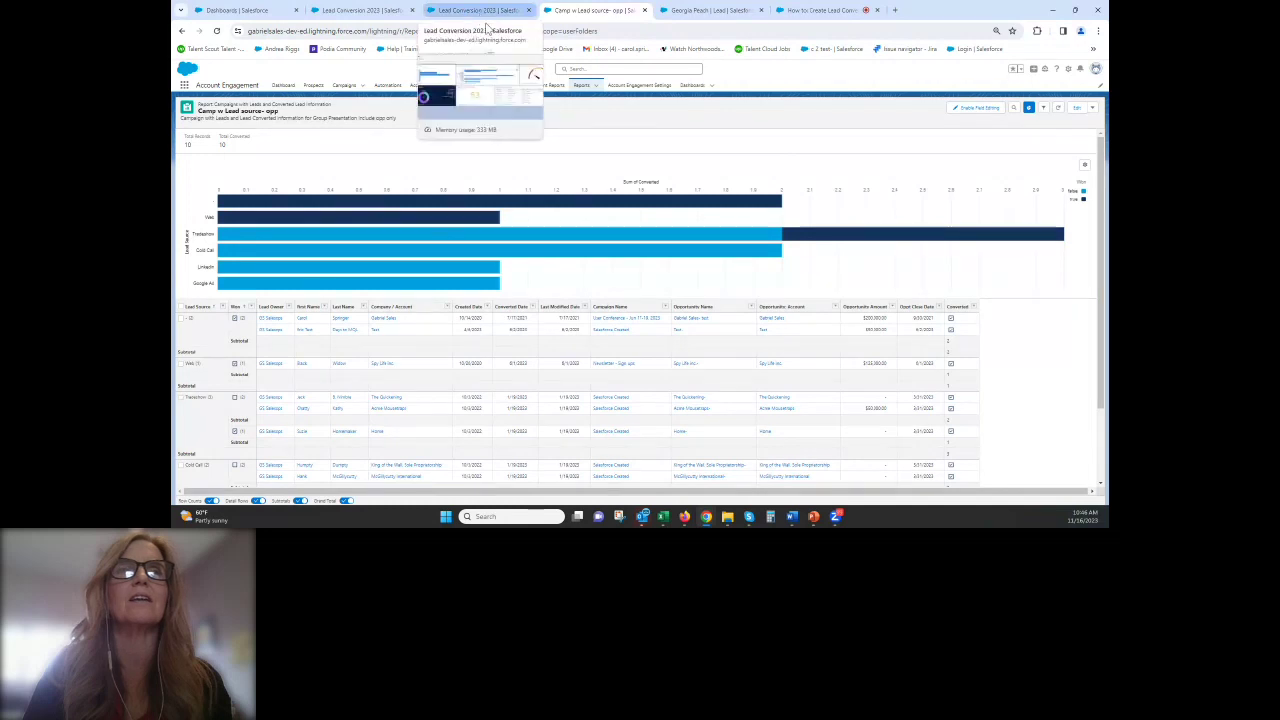
# Step: Open the Newsletter - Sign ups campaign and review its engagement metrics and campaign members
pyautogui.click(343, 86)
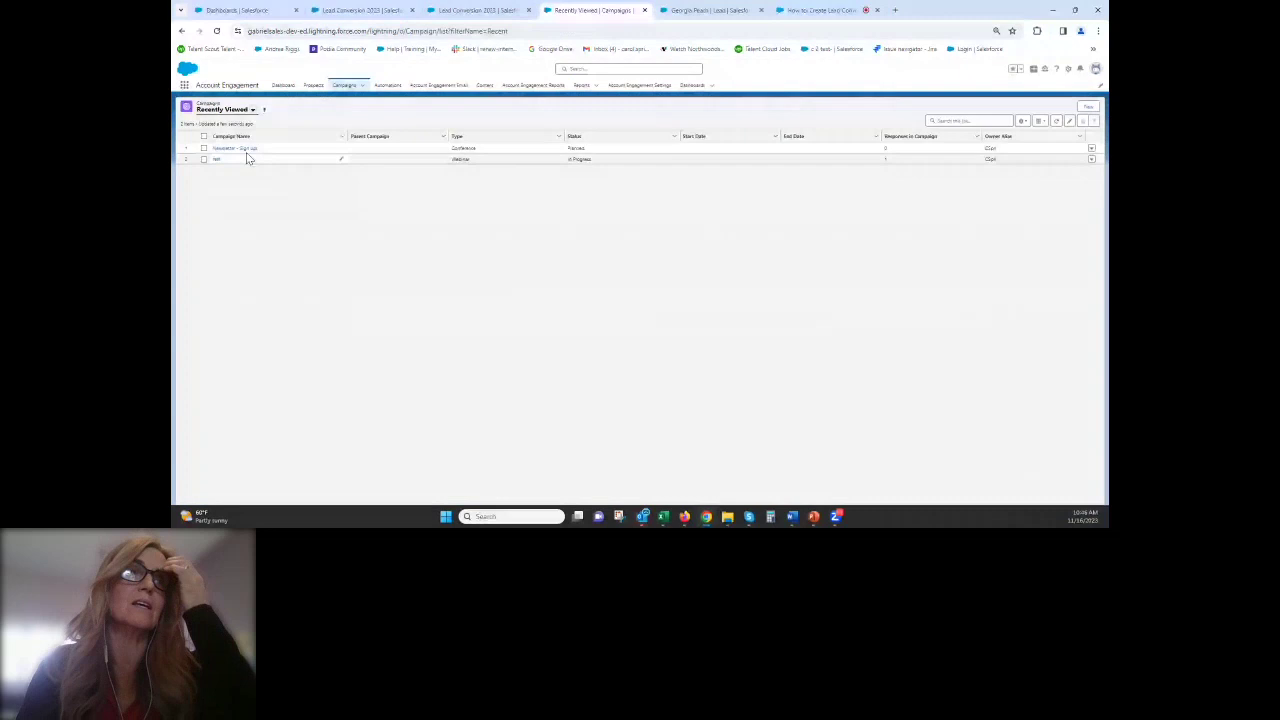
pyautogui.click(247, 150)
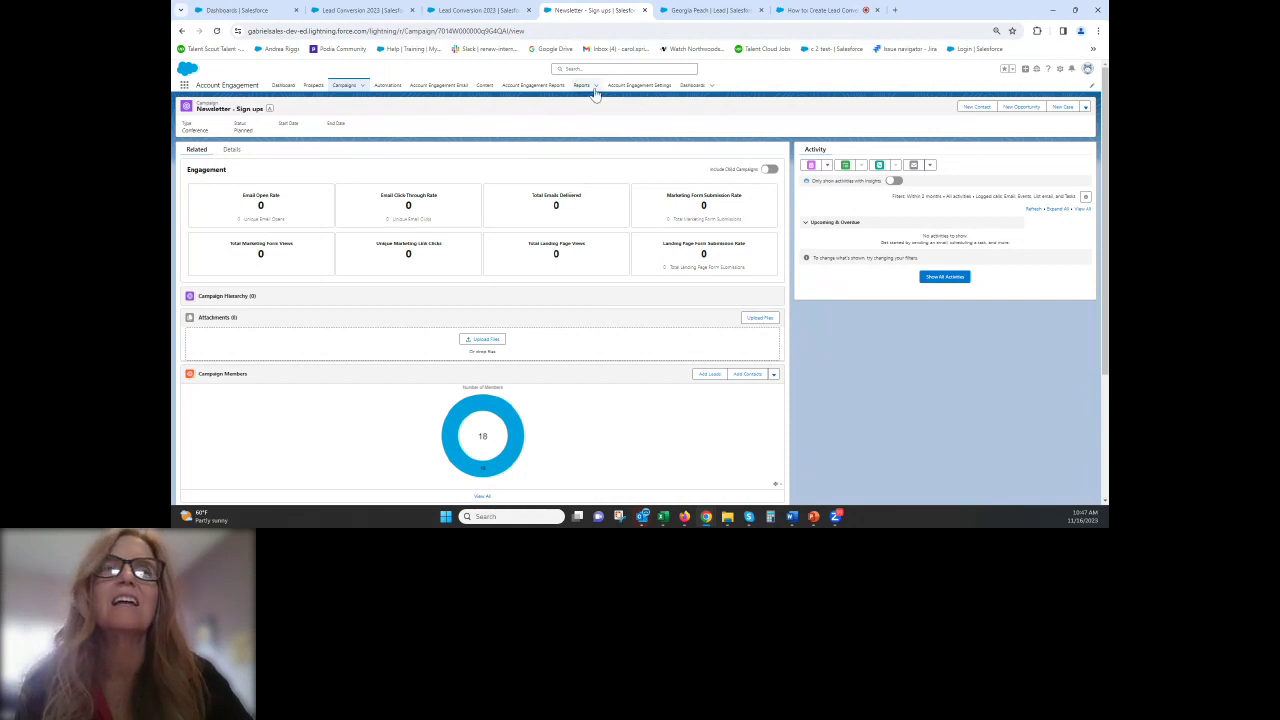
# Step: Return to the recent dashboards list and open the Lead Conversion 2023 dashboard
pyautogui.click(803, 12)
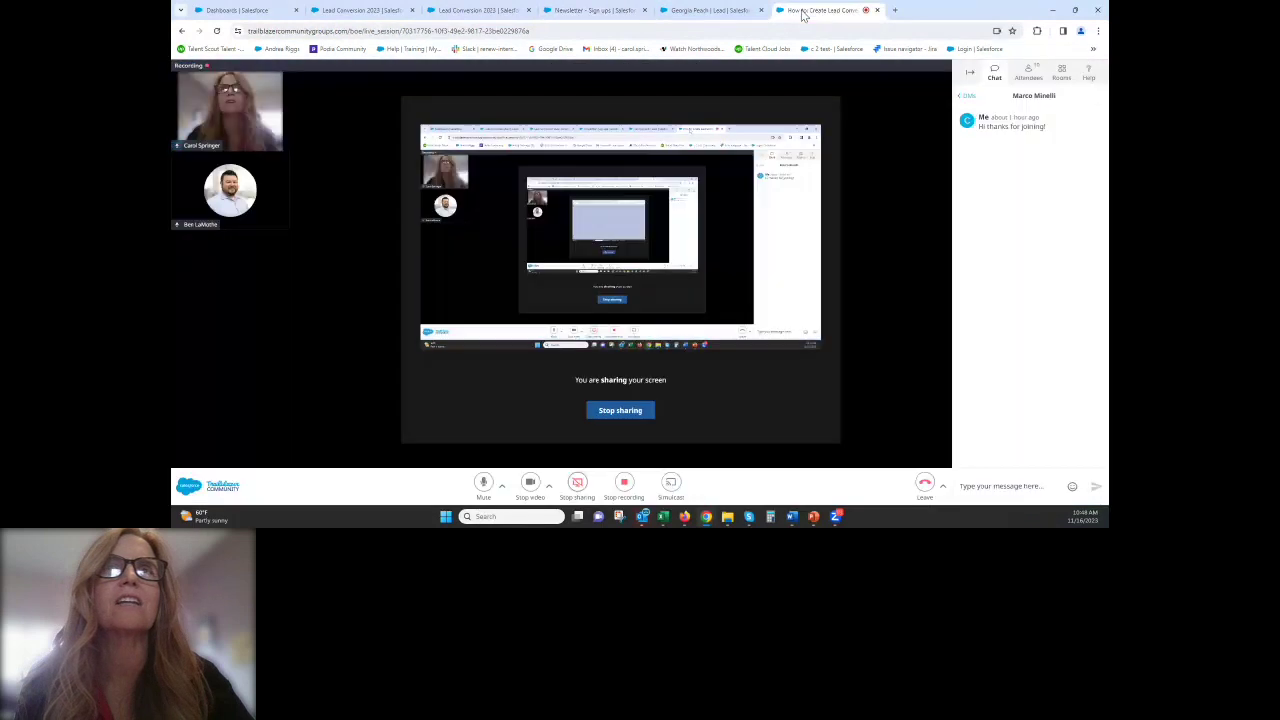
pyautogui.click(712, 11)
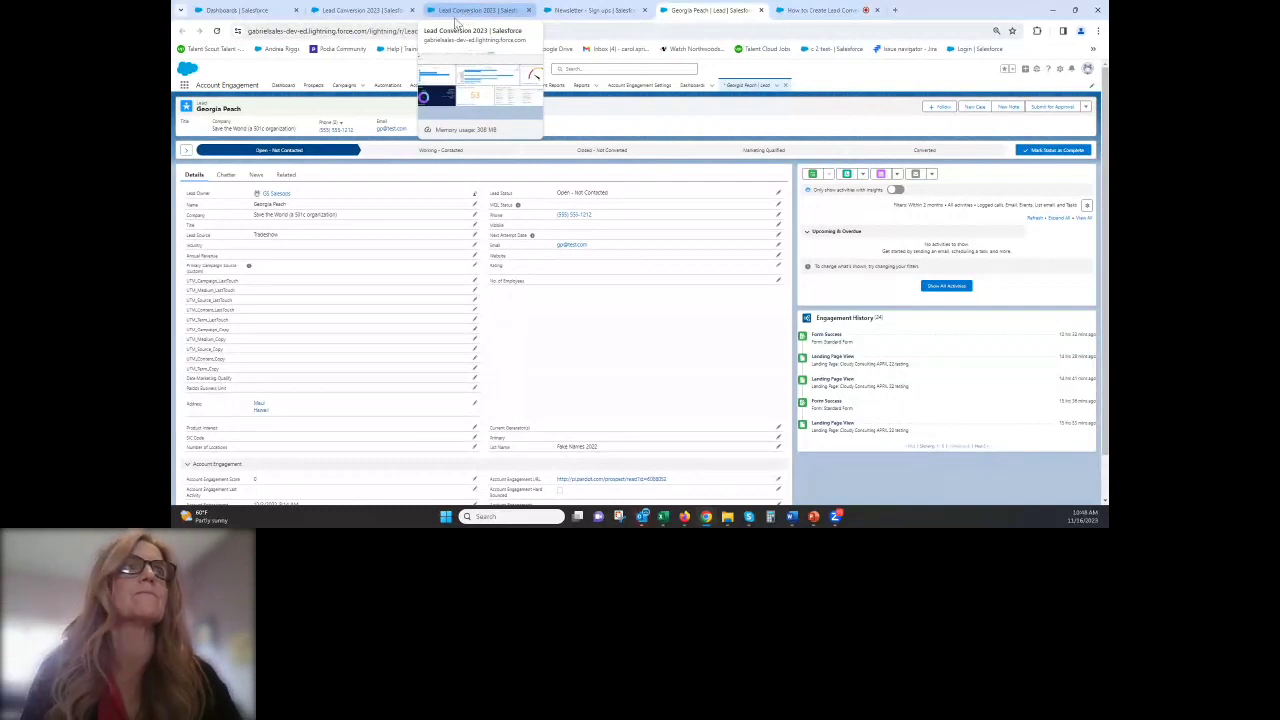
pyautogui.click(228, 8)
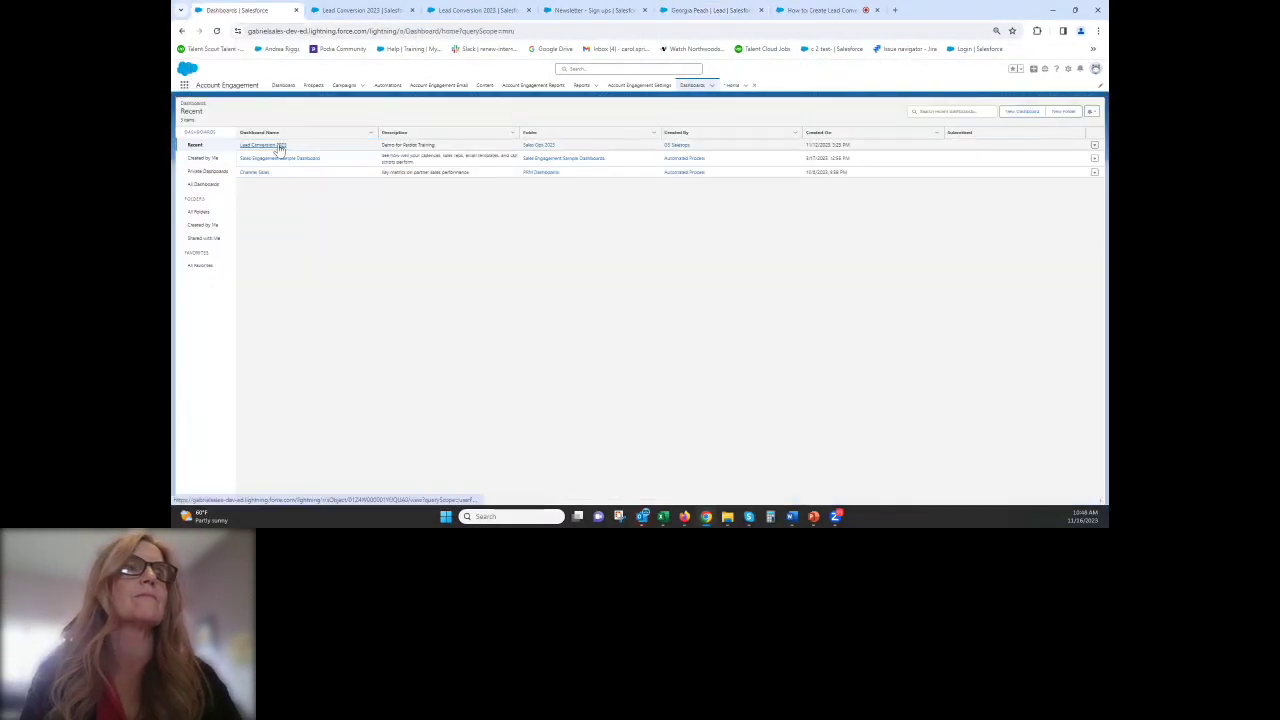
pyautogui.click(354, 197)
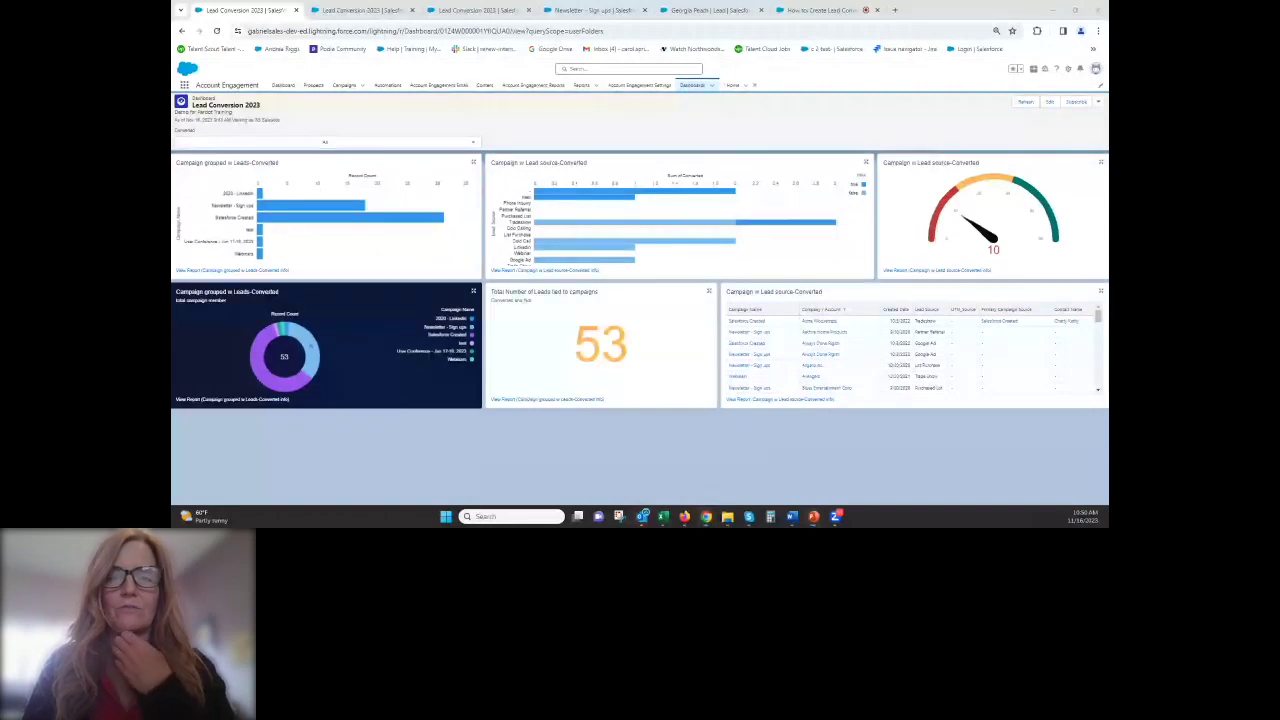
pyautogui.hotkey('alt', 'Tab')
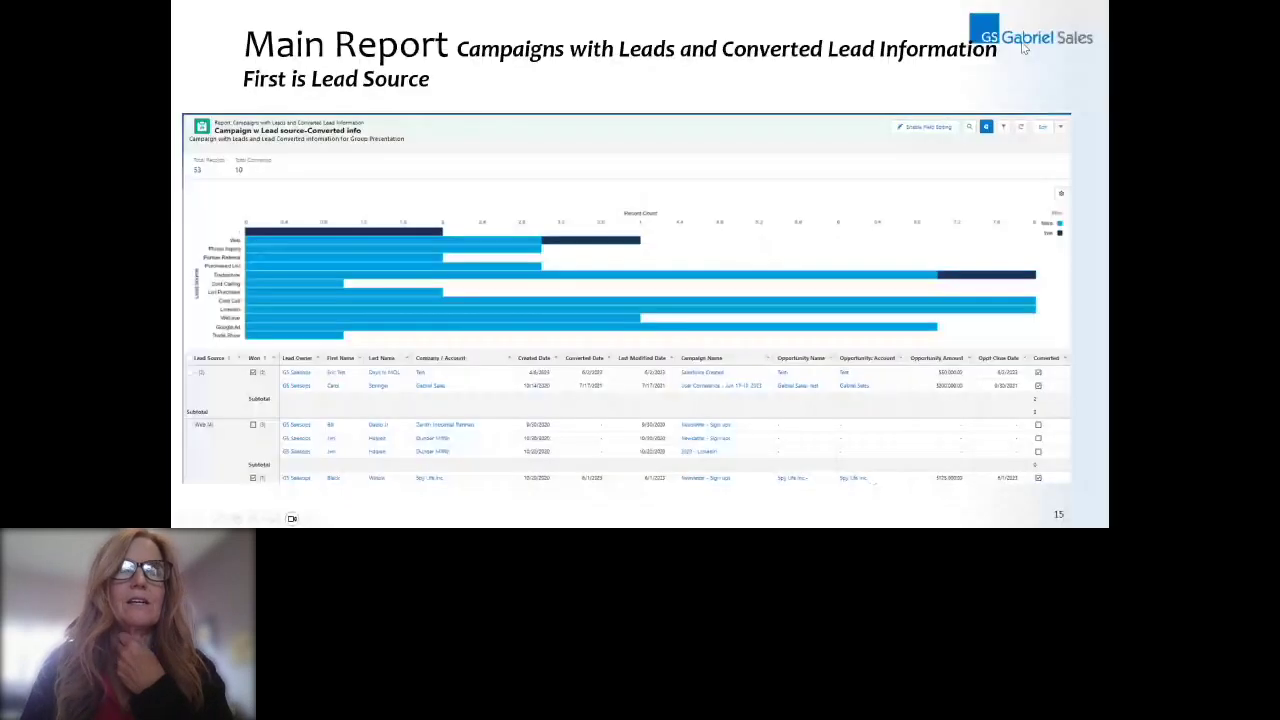
pyautogui.press('Right')
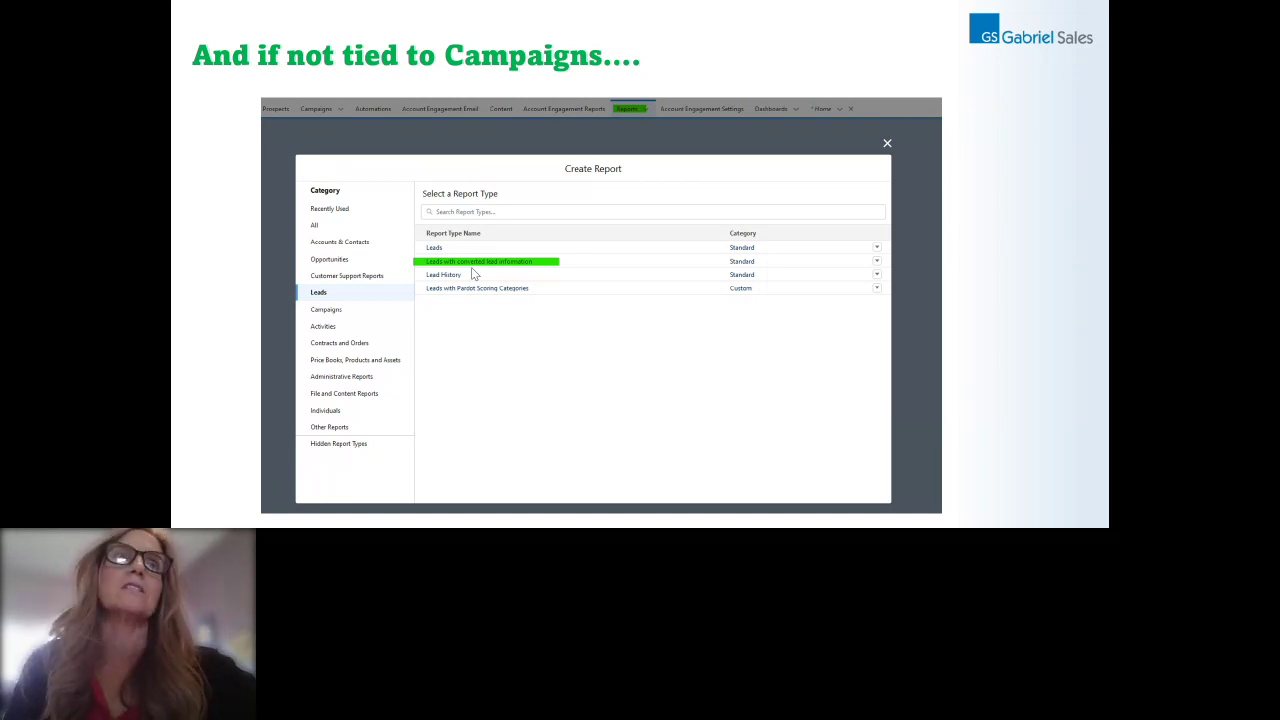
pyautogui.press('Right')
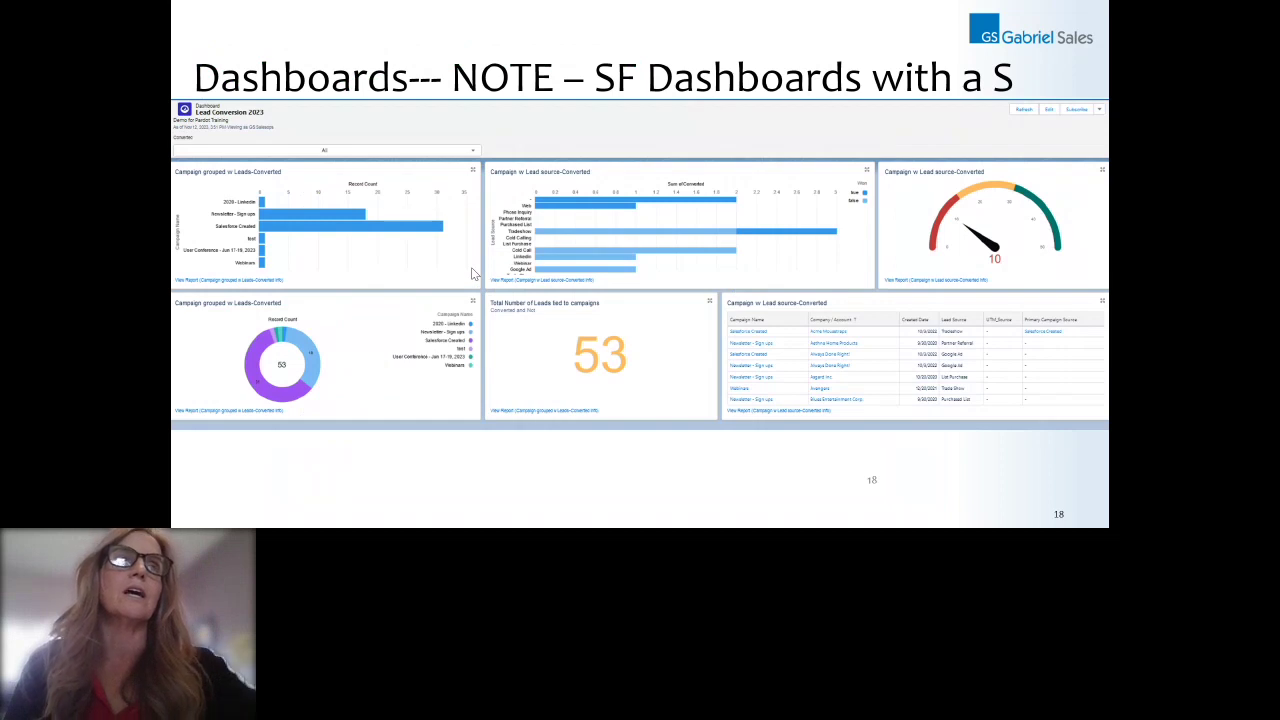
pyautogui.press('Right')
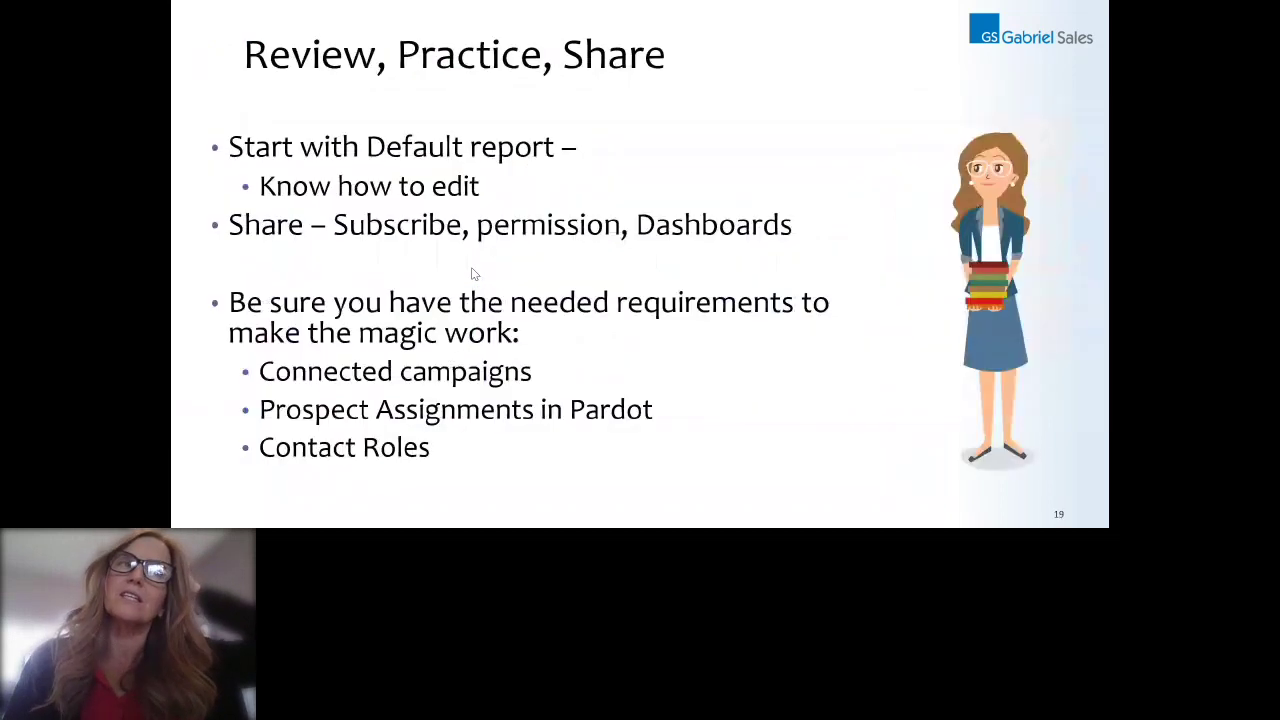
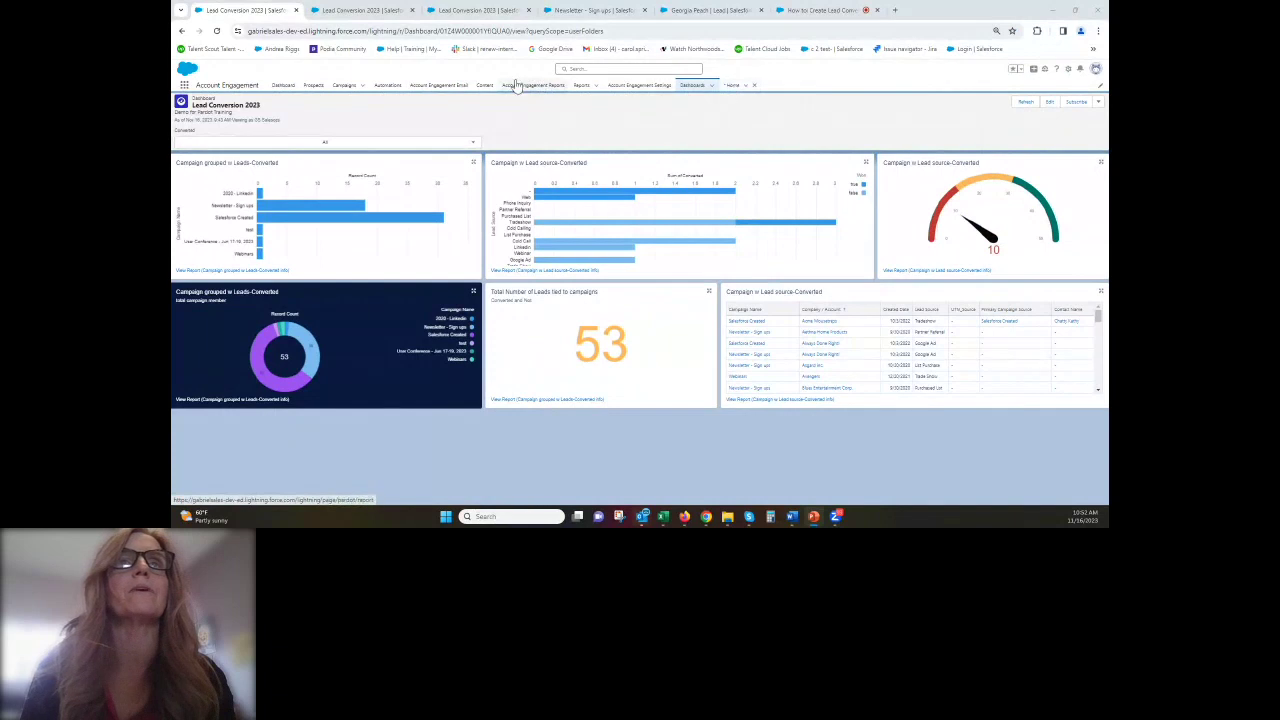
# Step: Find the Opportunities object and open the recently viewed Spy Life inc 2 opportunity to review its related lists
pyautogui.click(184, 86)
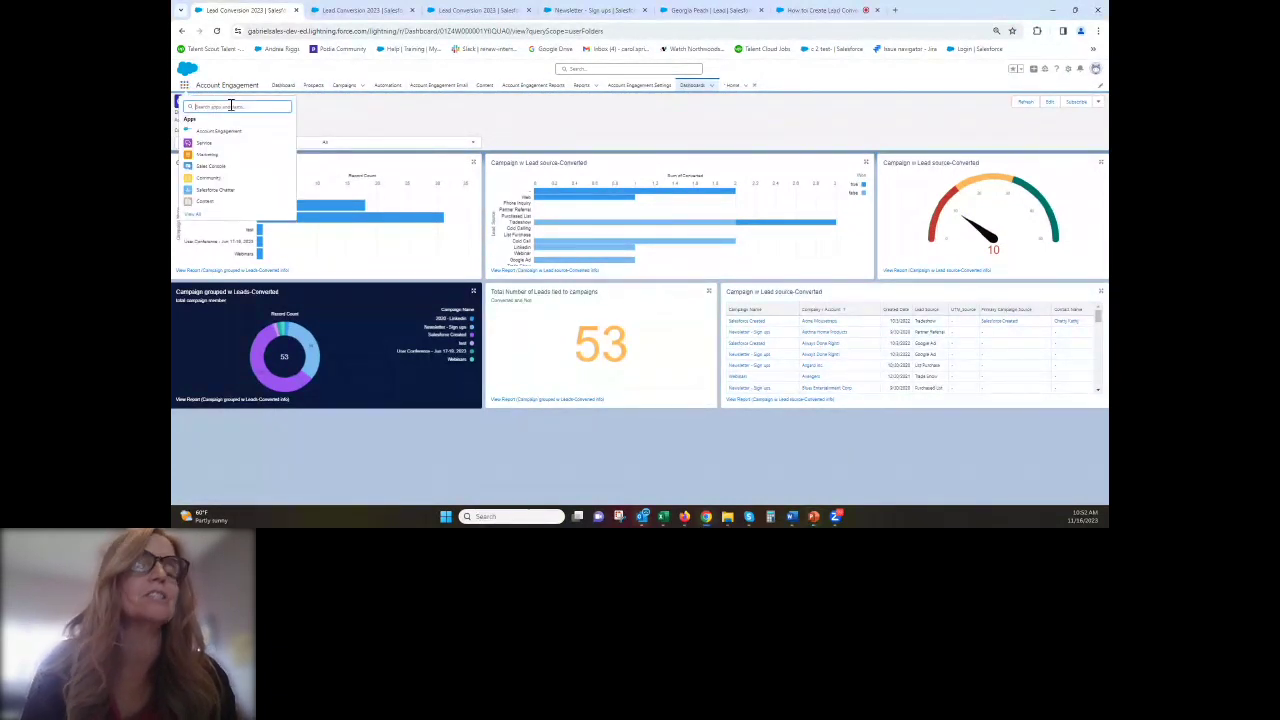
pyautogui.write('opp')
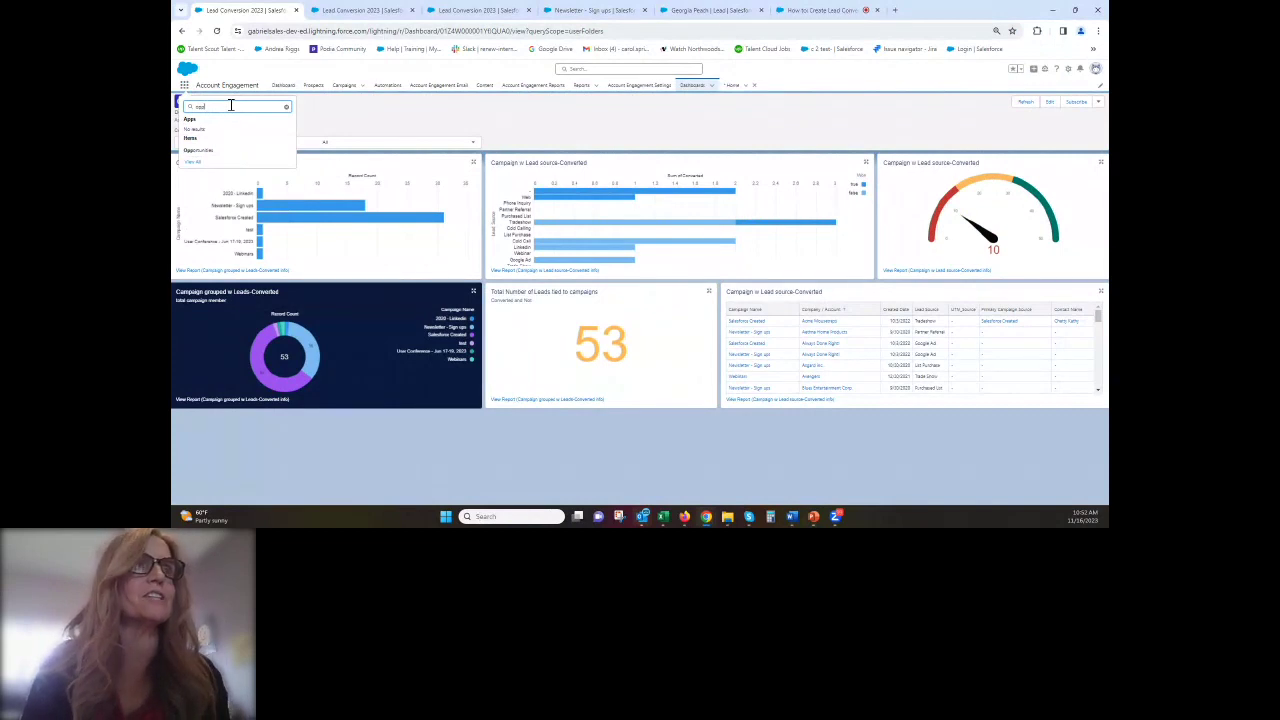
pyautogui.click(205, 150)
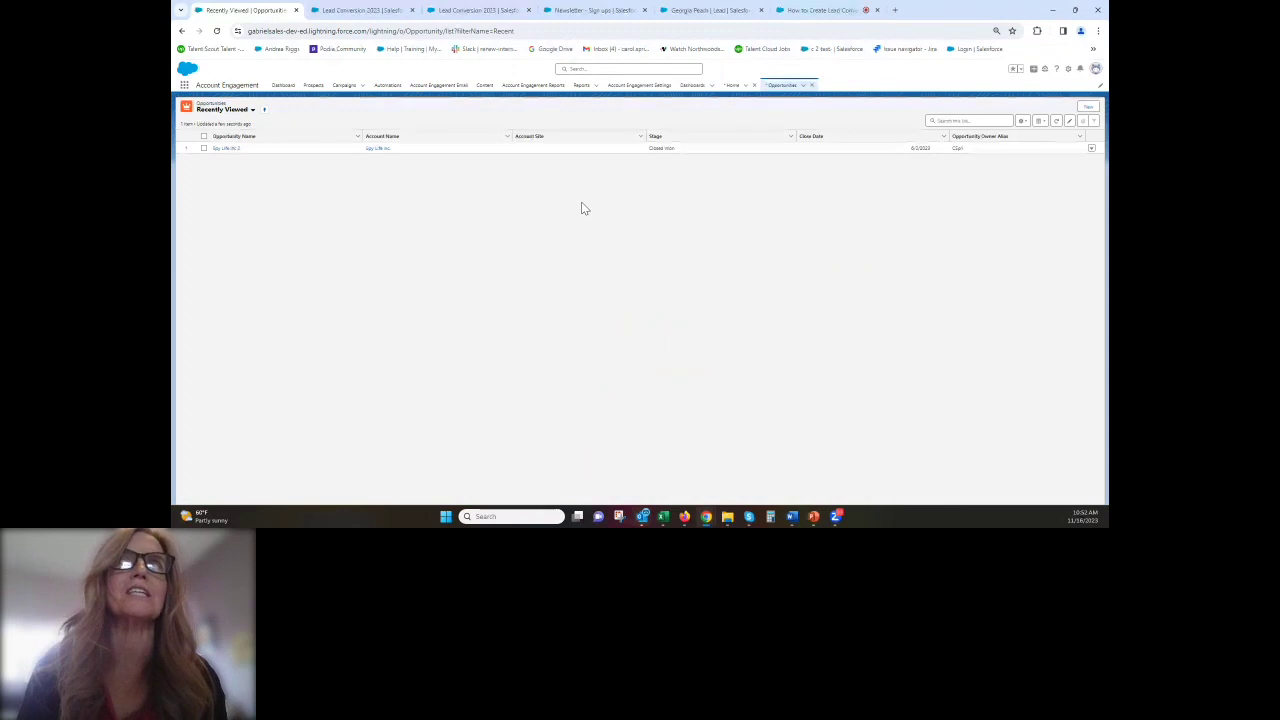
pyautogui.click(234, 149)
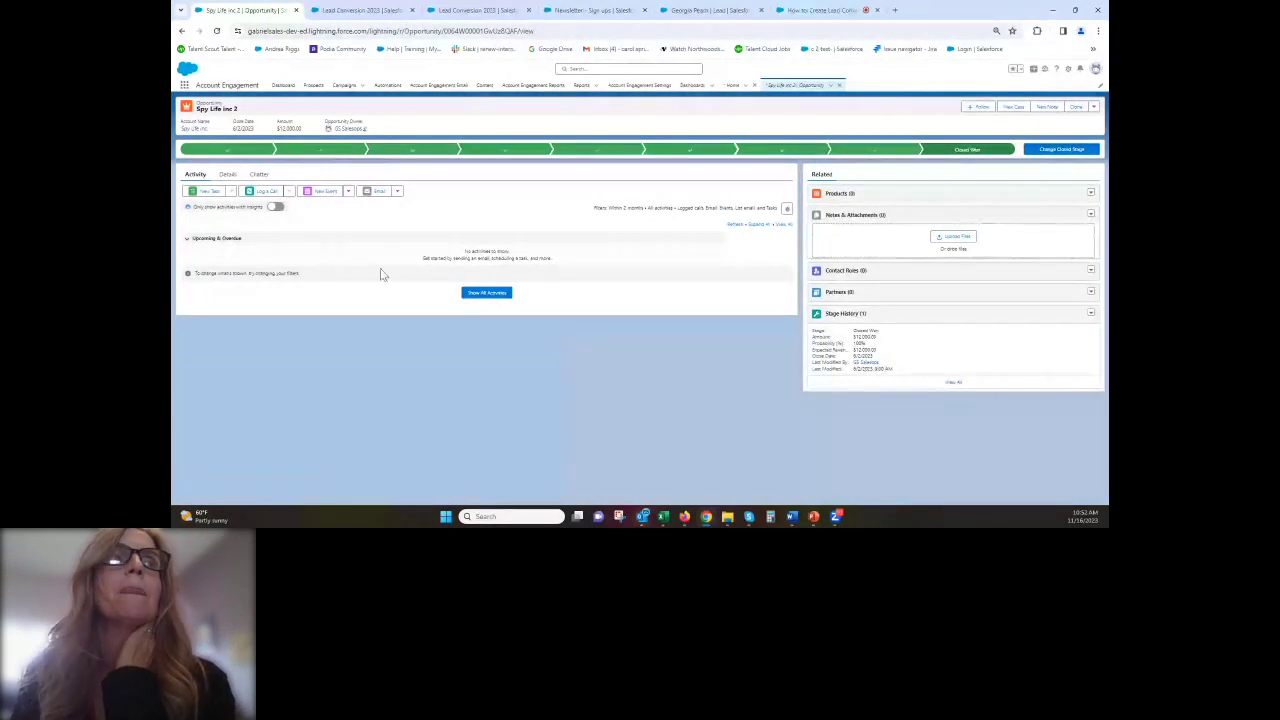
# Step: Review the Spy Life inc 2 opportunity's details and its full contact roles list, and return to the opportunity record
pyautogui.click(227, 175)
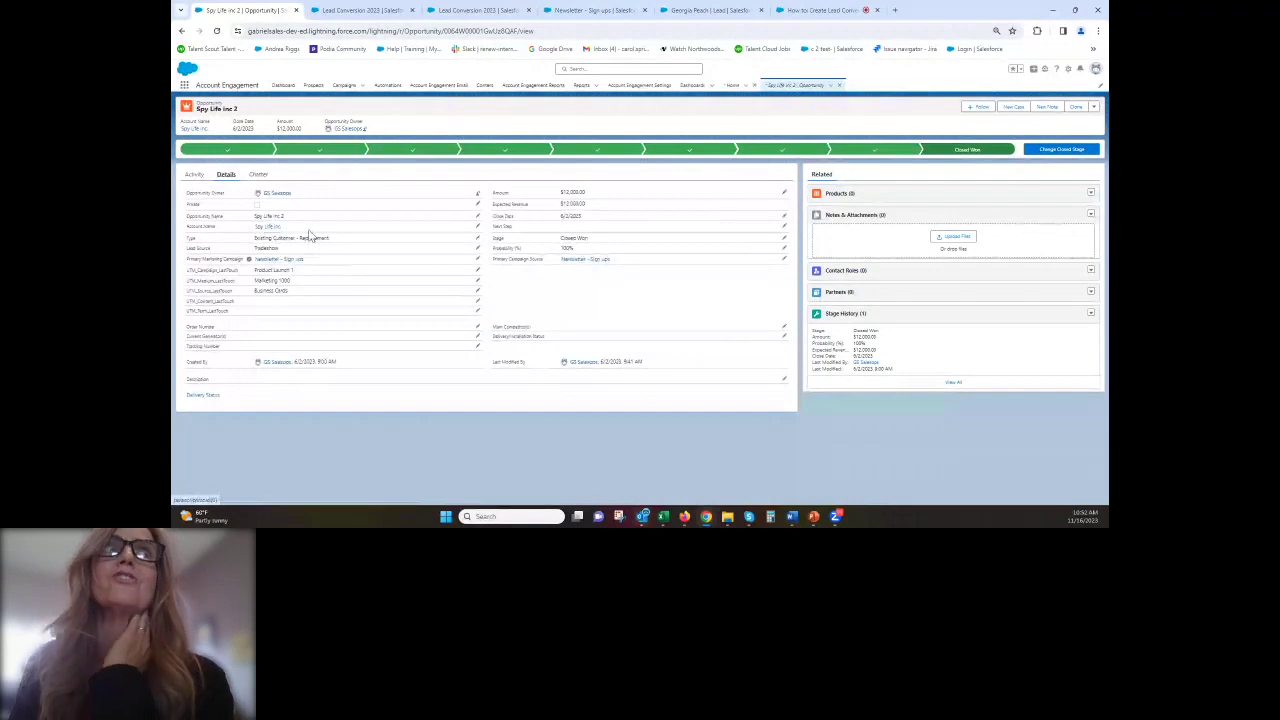
pyautogui.click(842, 271)
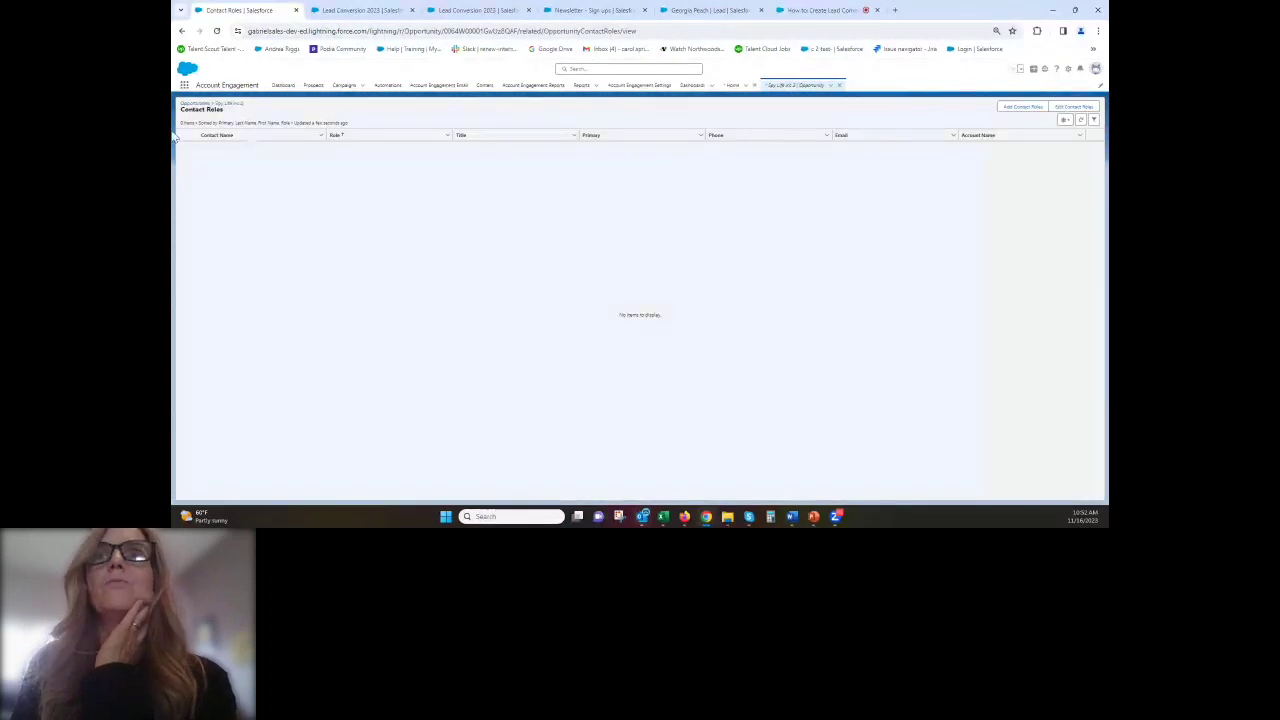
pyautogui.click(182, 31)
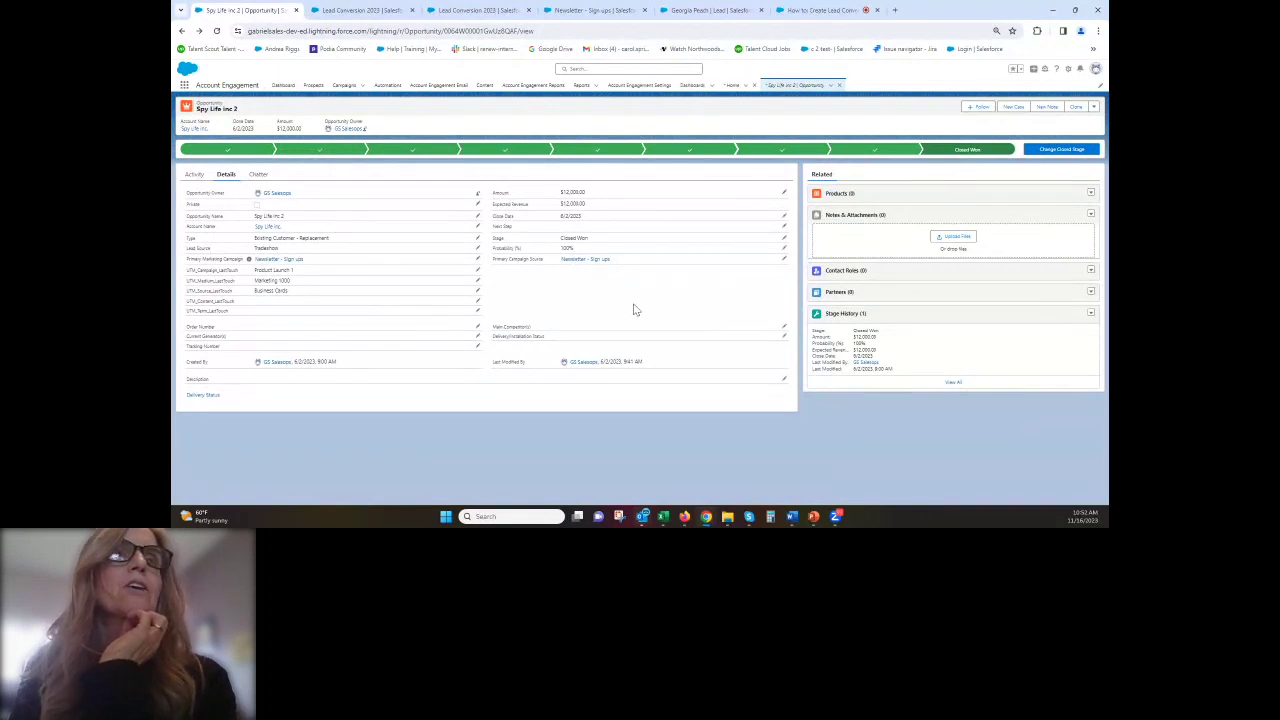
# Step: Search for and select two contacts to add as contact roles on the opportunity, check the selection, and continue to role assignment
pyautogui.click(1090, 271)
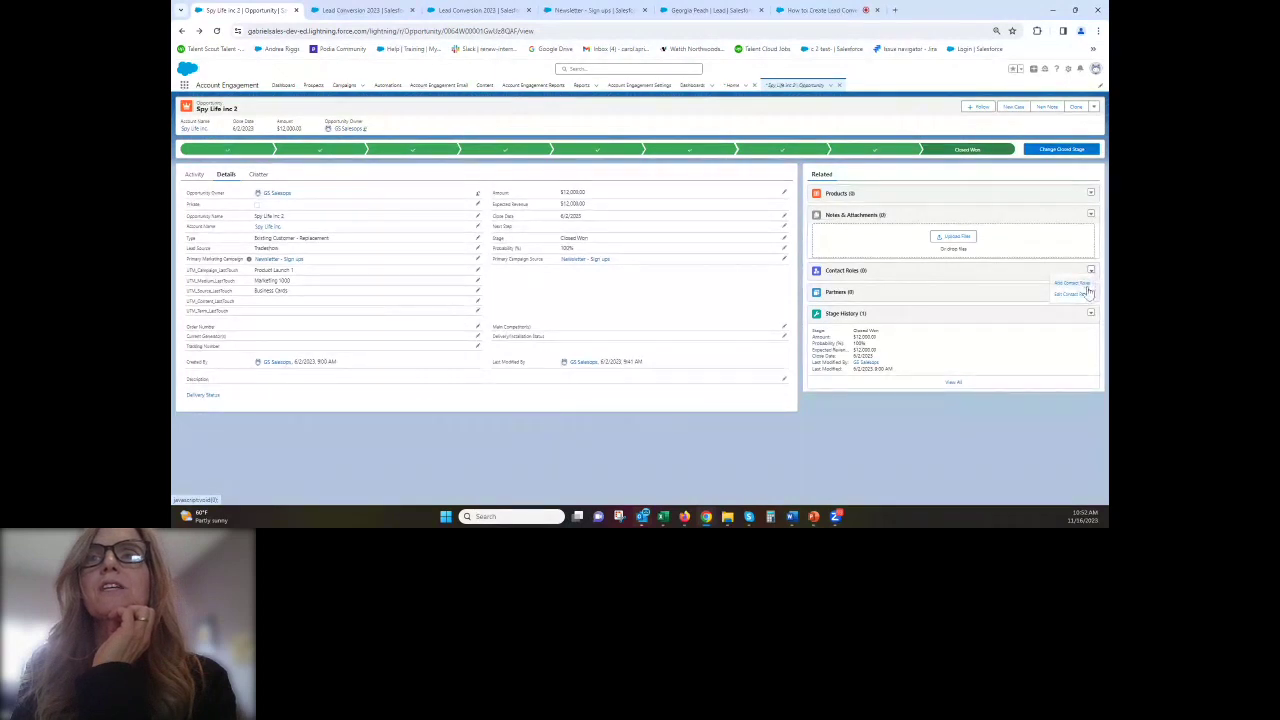
pyautogui.click(1068, 283)
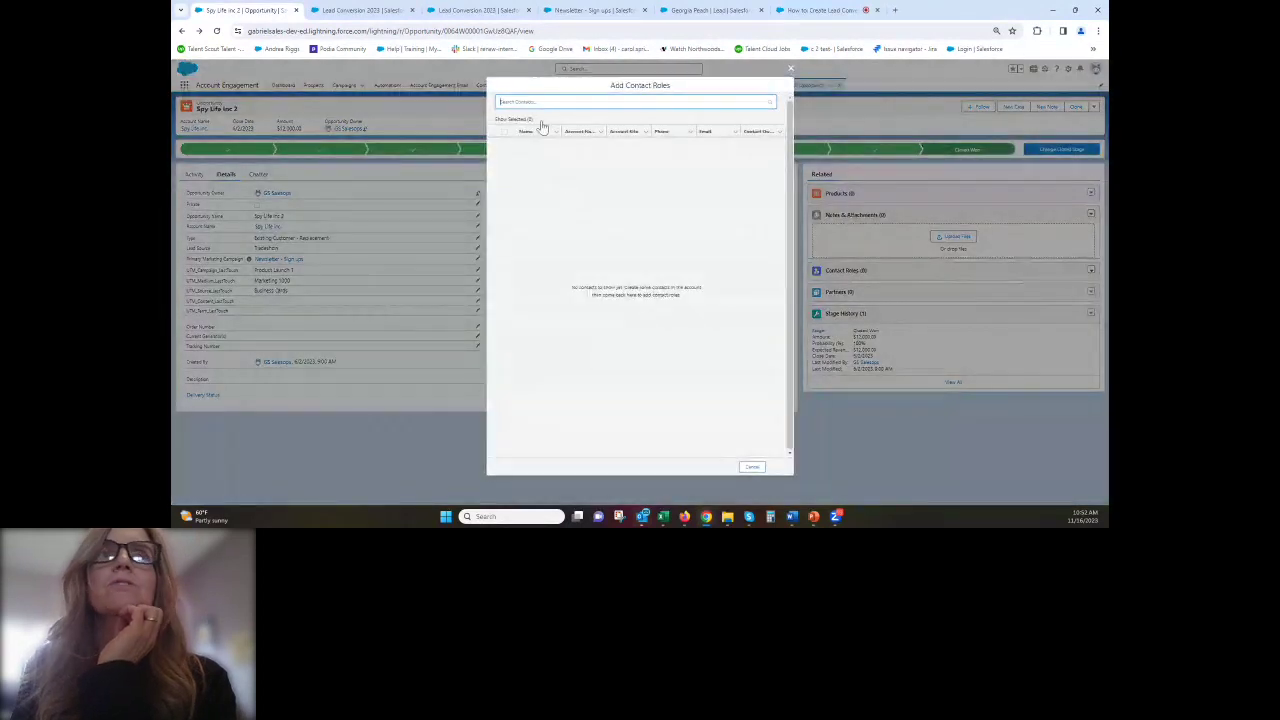
pyautogui.click(537, 103)
pyautogui.write('chat')
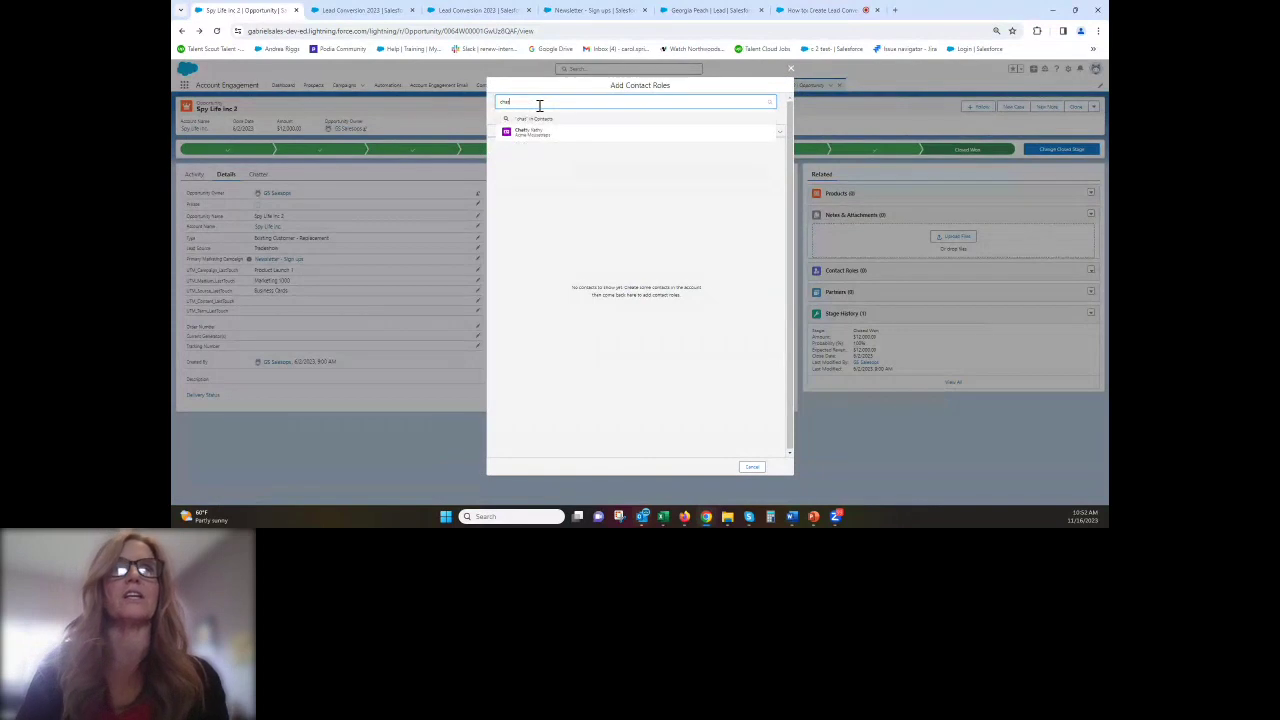
pyautogui.click(533, 131)
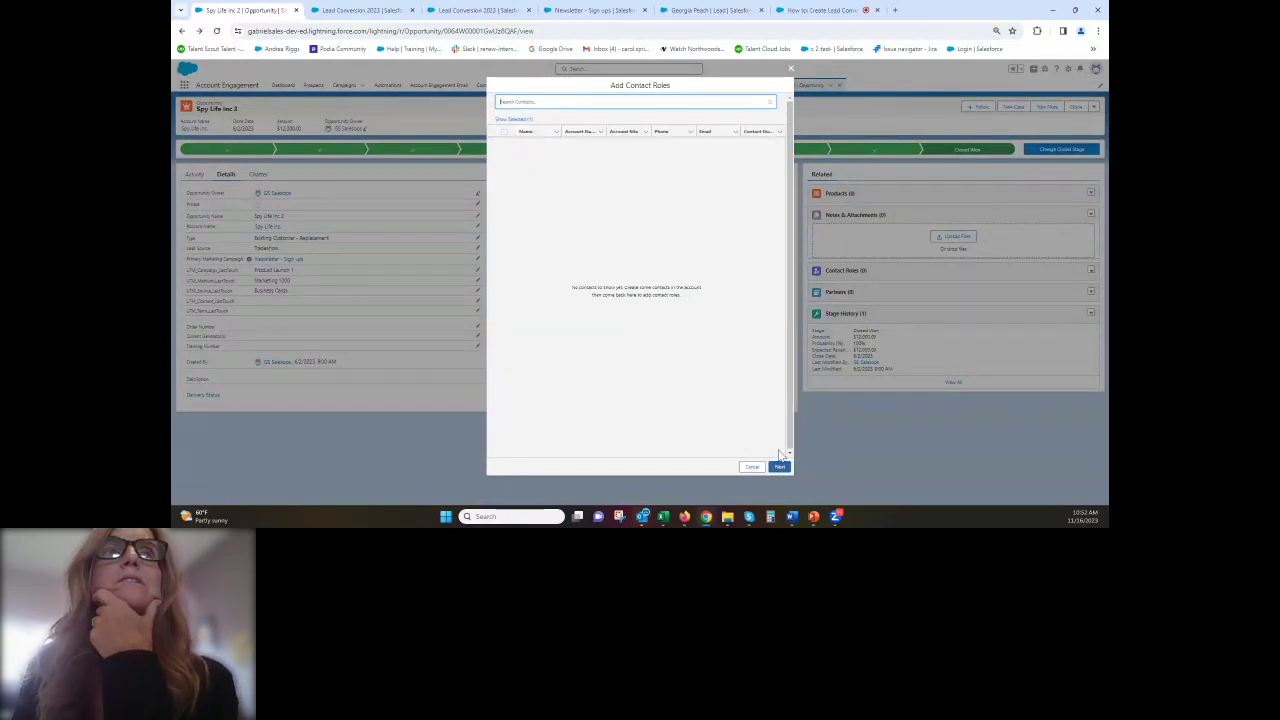
pyautogui.write('c')
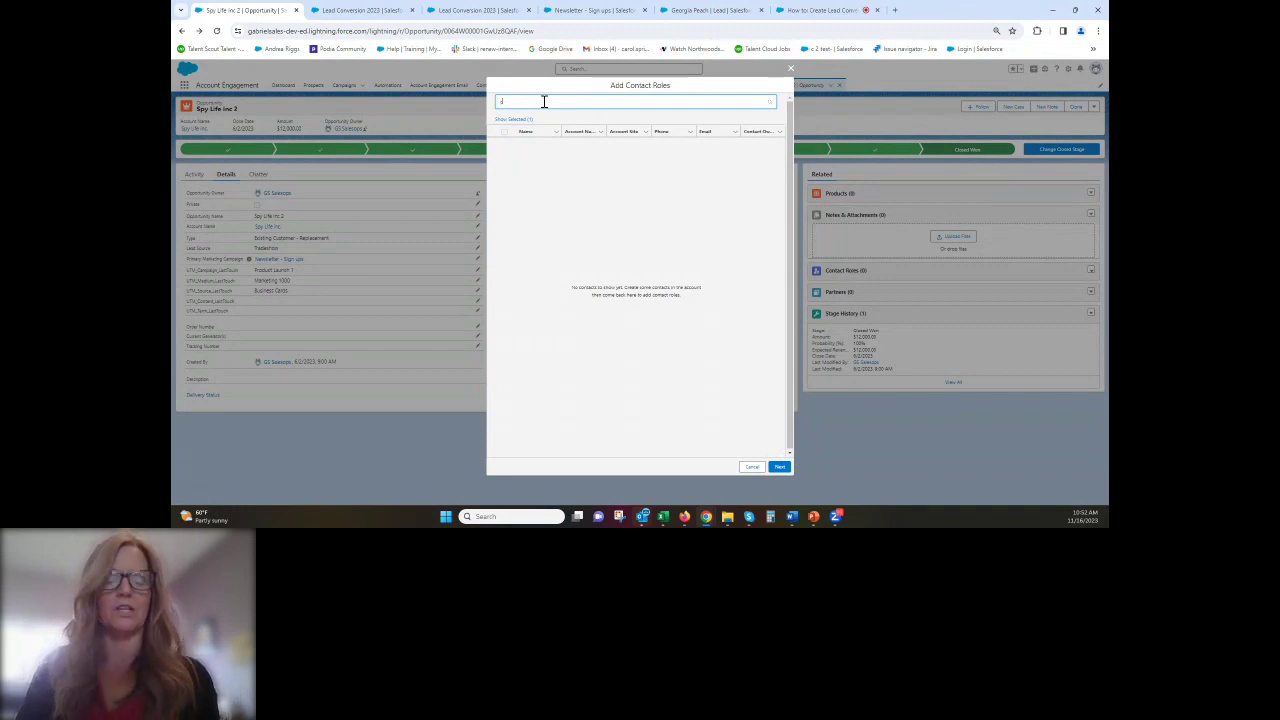
pyautogui.click(543, 120)
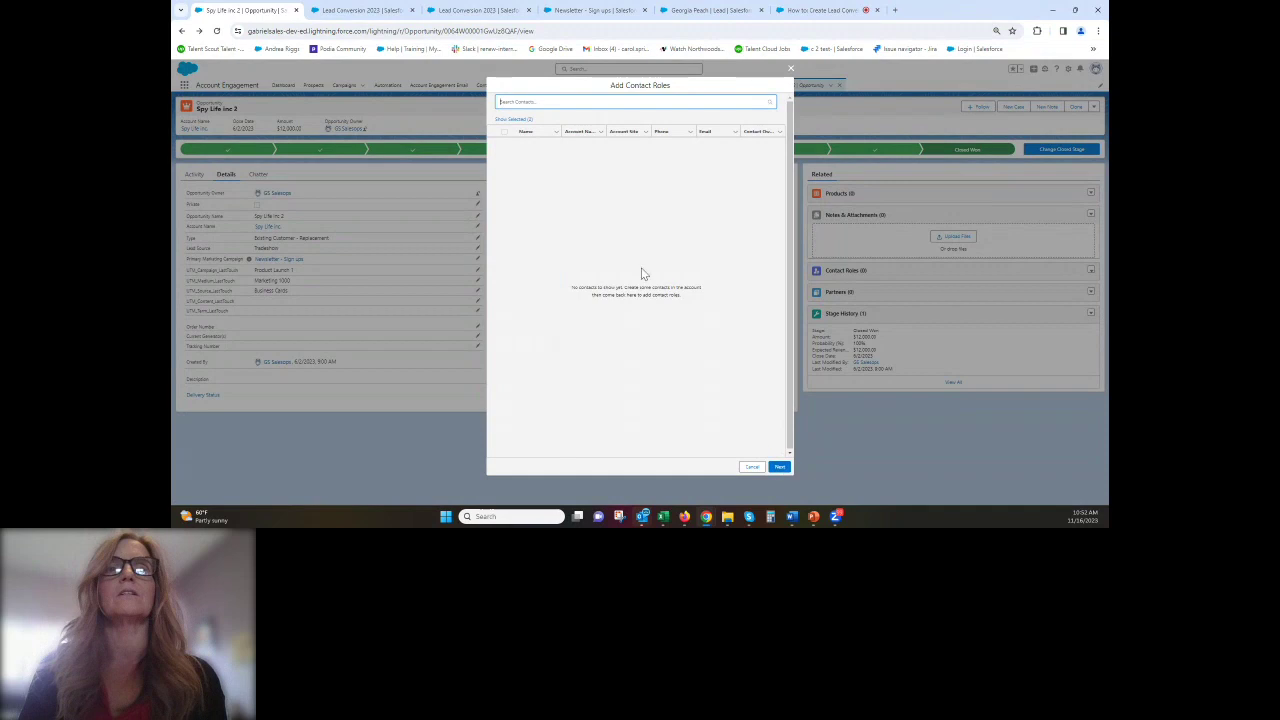
pyautogui.click(513, 119)
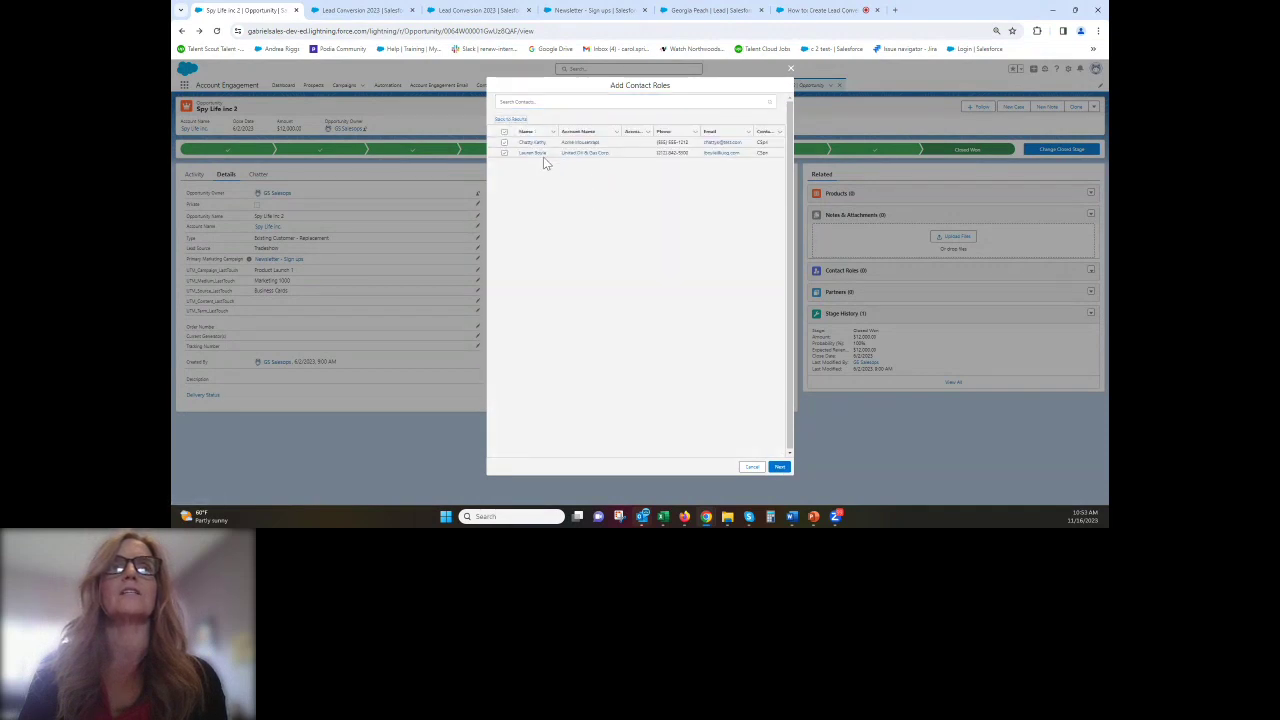
pyautogui.click(779, 466)
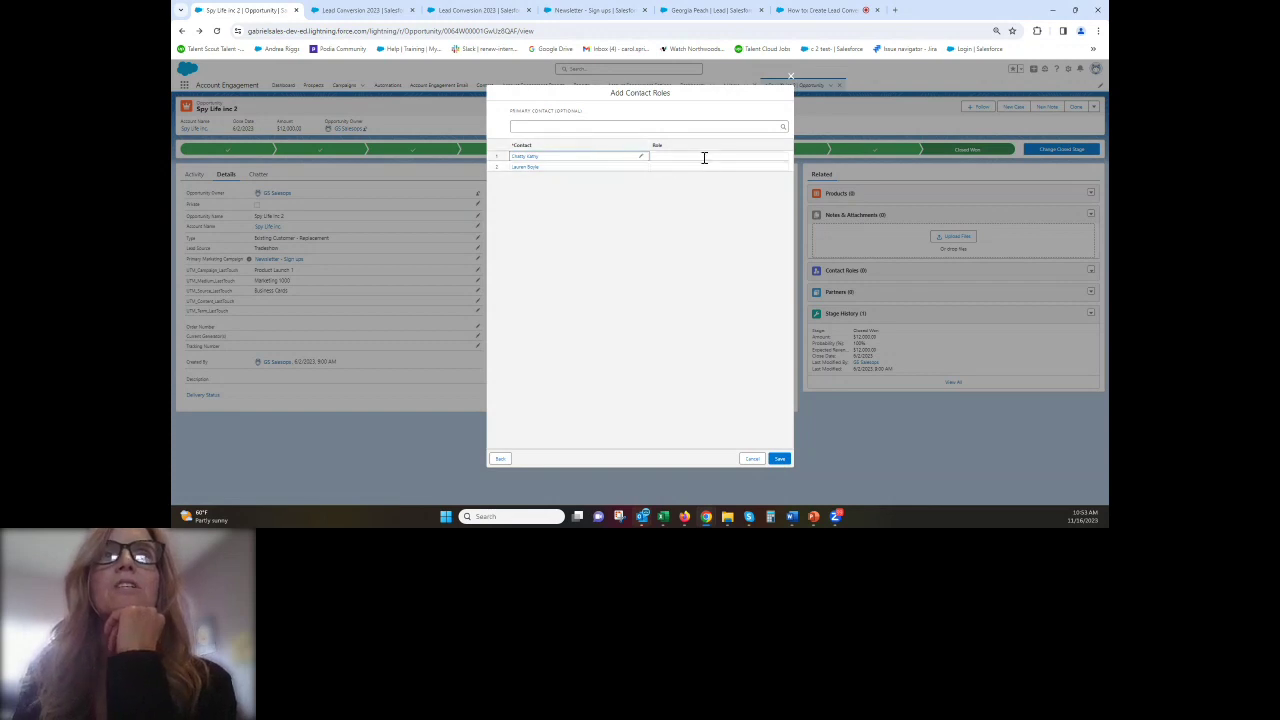
# Step: Set the first listed contact as the primary contact, leave the role at None, and save the contact roles
pyautogui.click(777, 160)
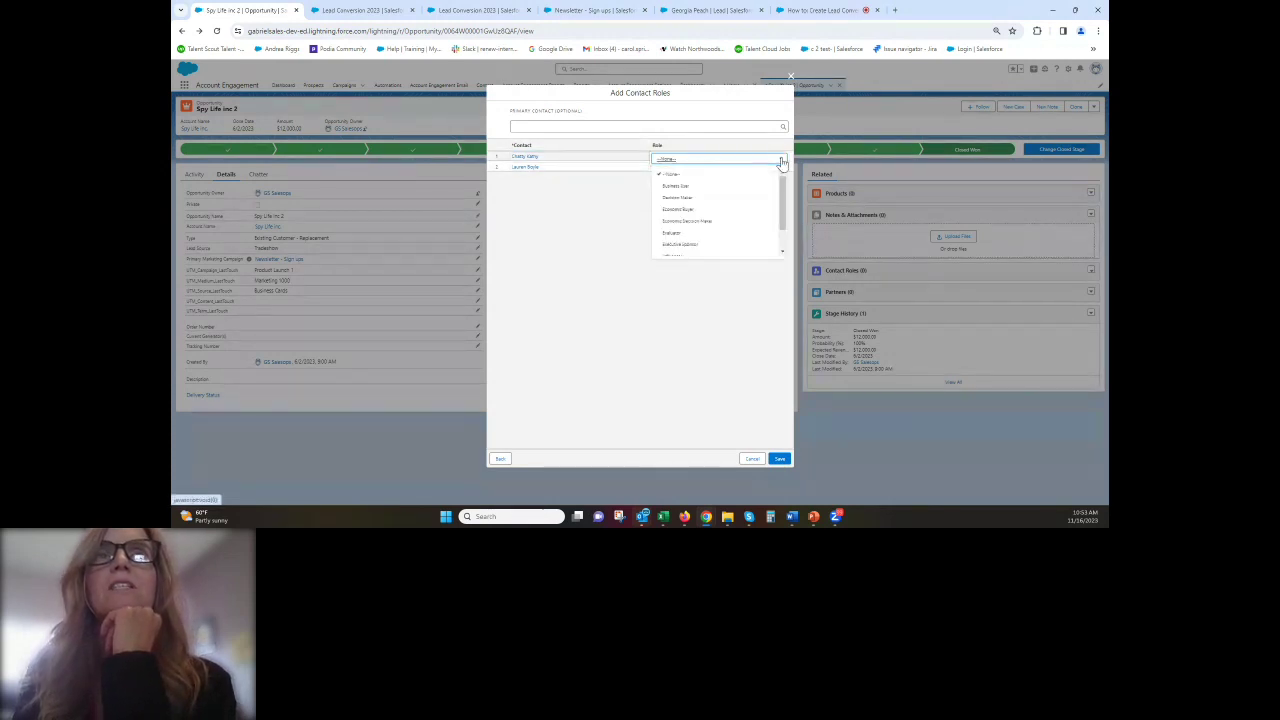
pyautogui.click(600, 204)
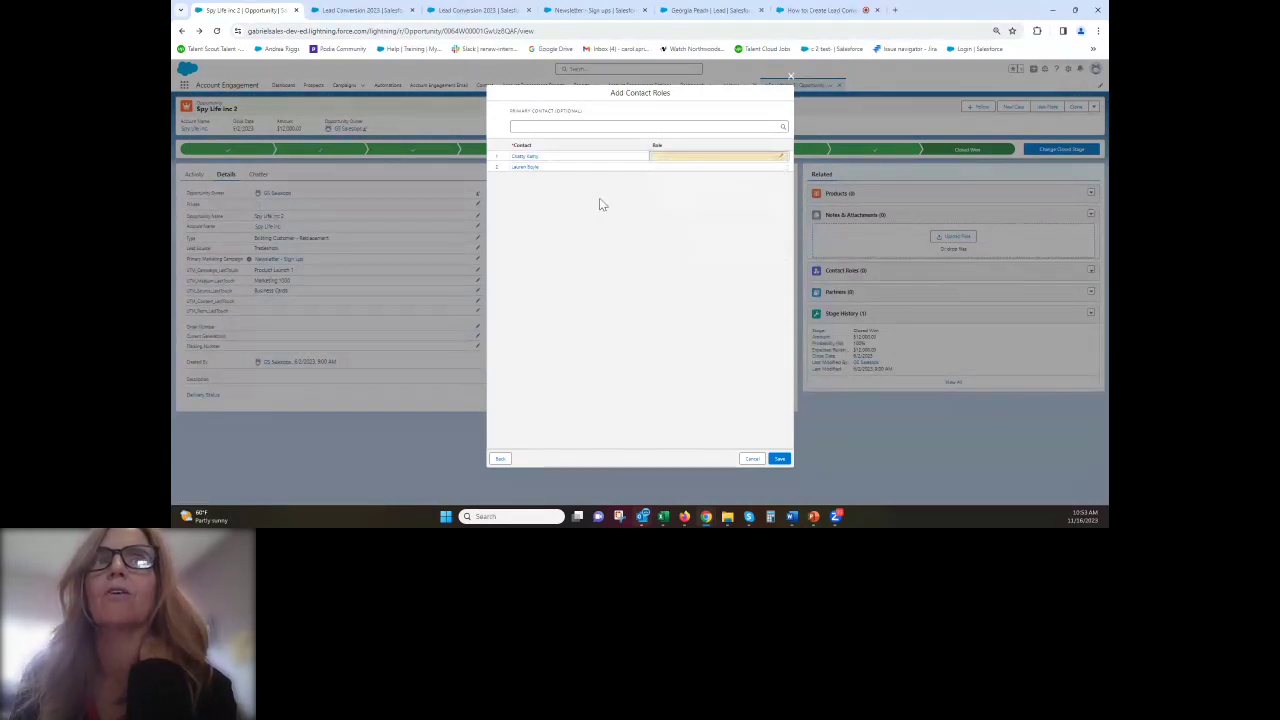
pyautogui.click(781, 156)
pyautogui.click(605, 126)
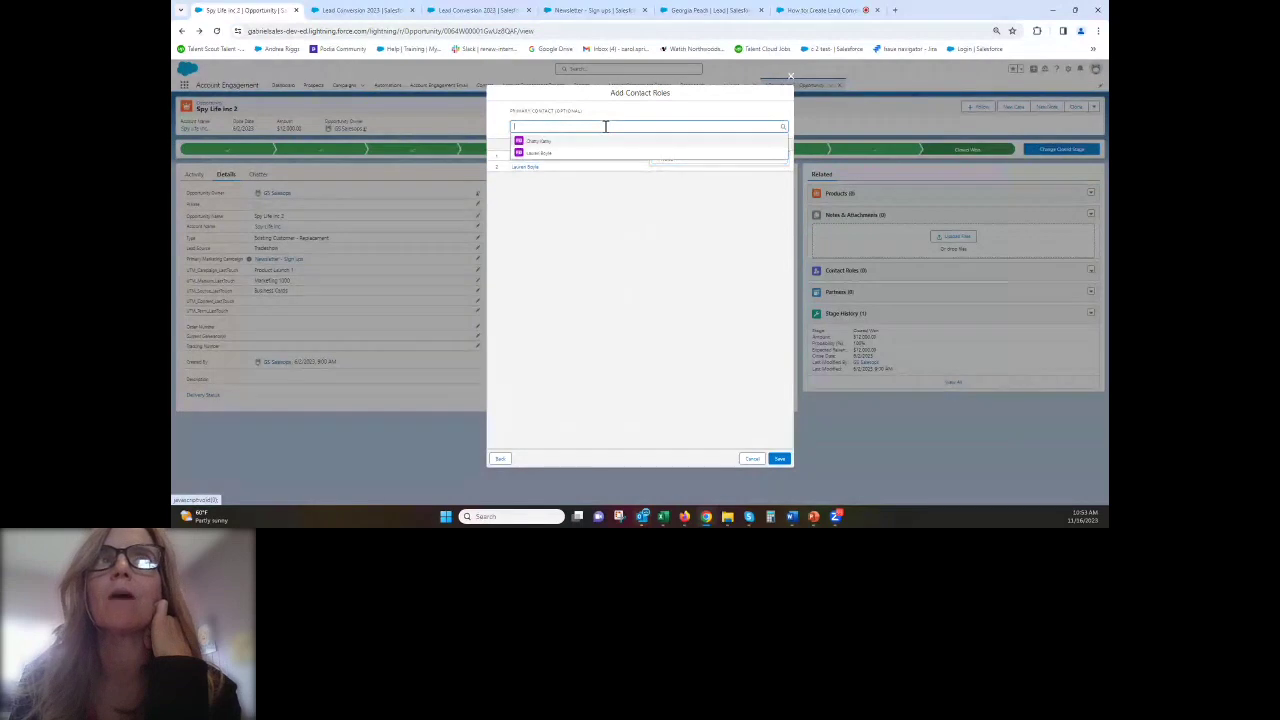
pyautogui.click(549, 141)
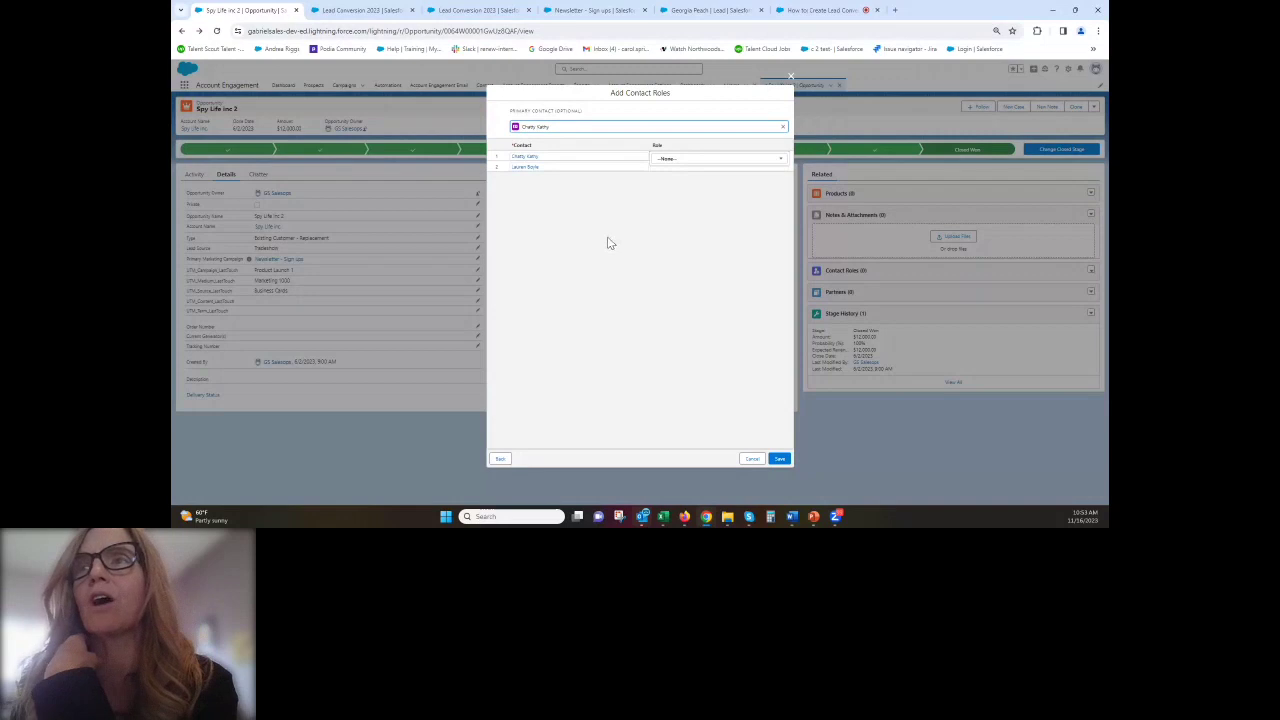
pyautogui.click(687, 299)
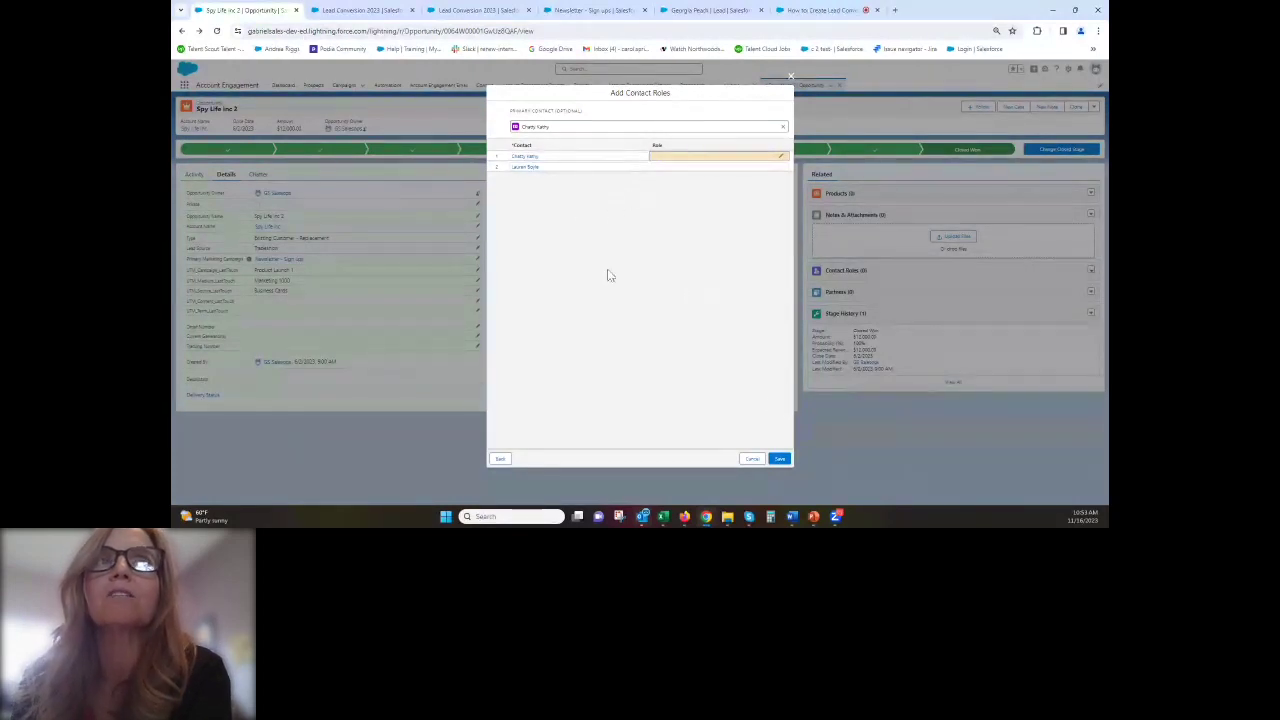
pyautogui.click(780, 459)
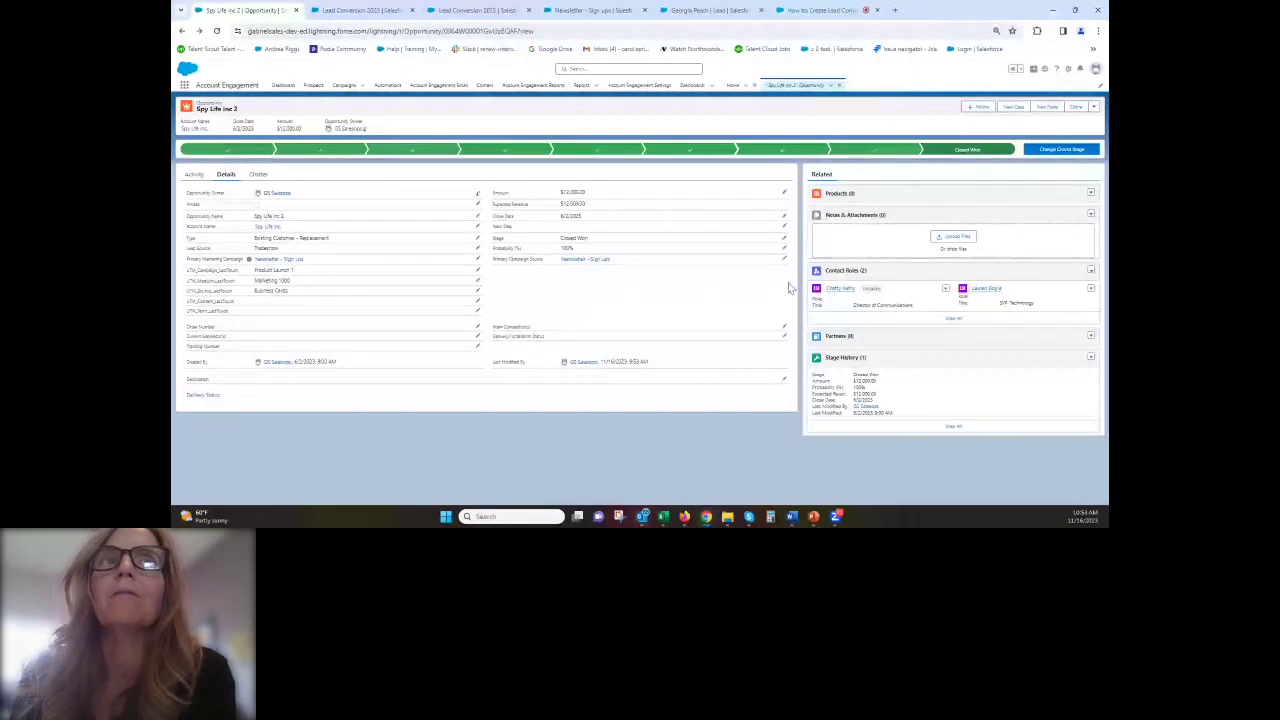
# Step: Preview the Newsletter - Sign ups campaign in the Primary Campaign Source field and switch to the Trailblazer Community live session
pyautogui.moveTo(841, 298)
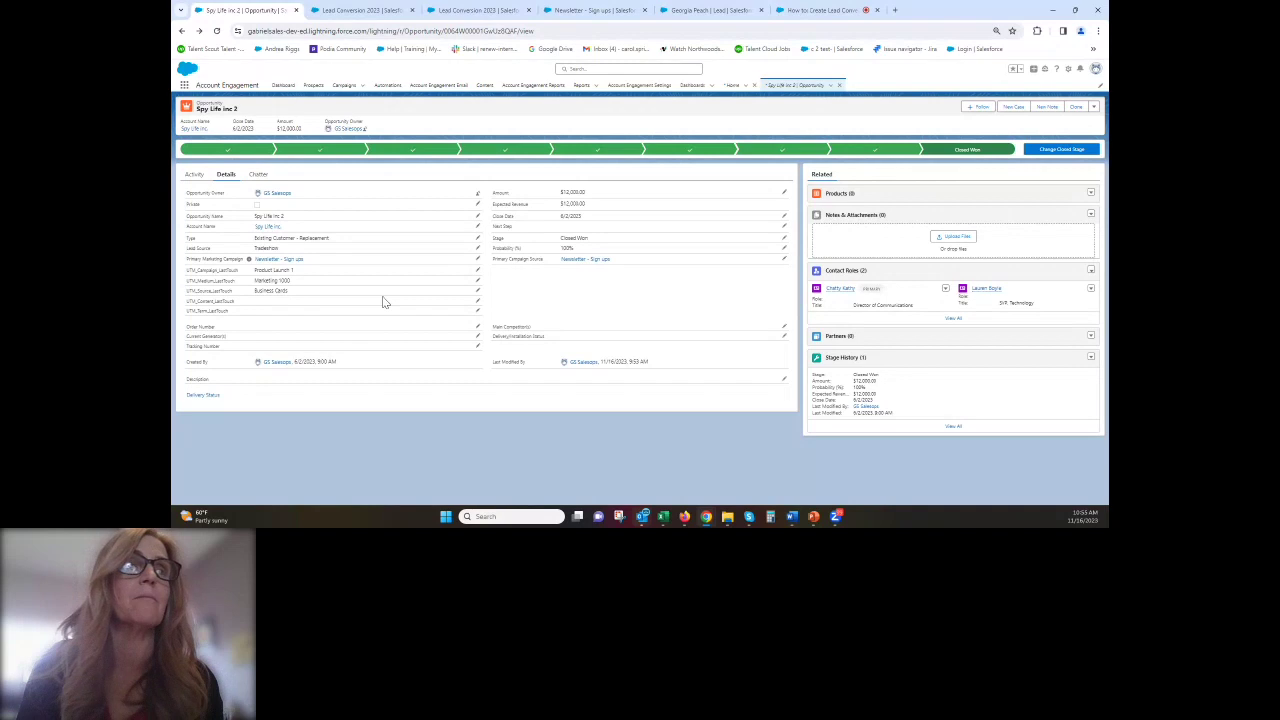
pyautogui.moveTo(594, 262)
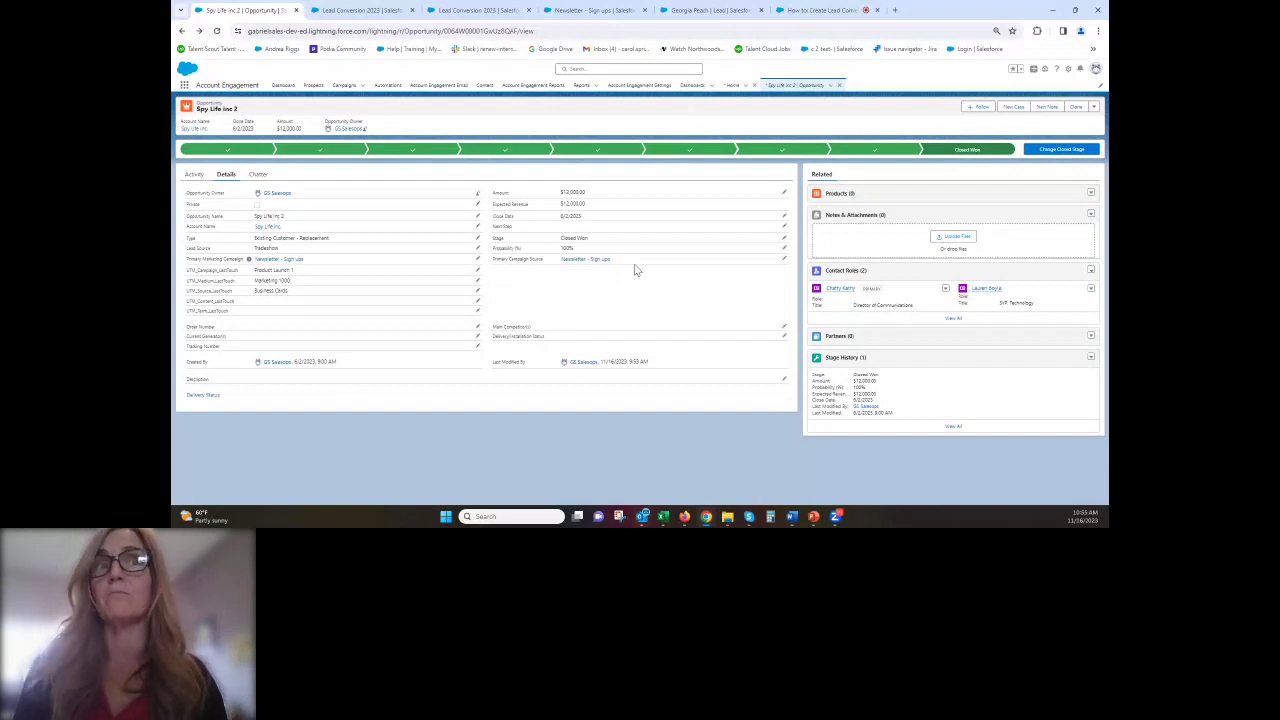
pyautogui.moveTo(595, 268)
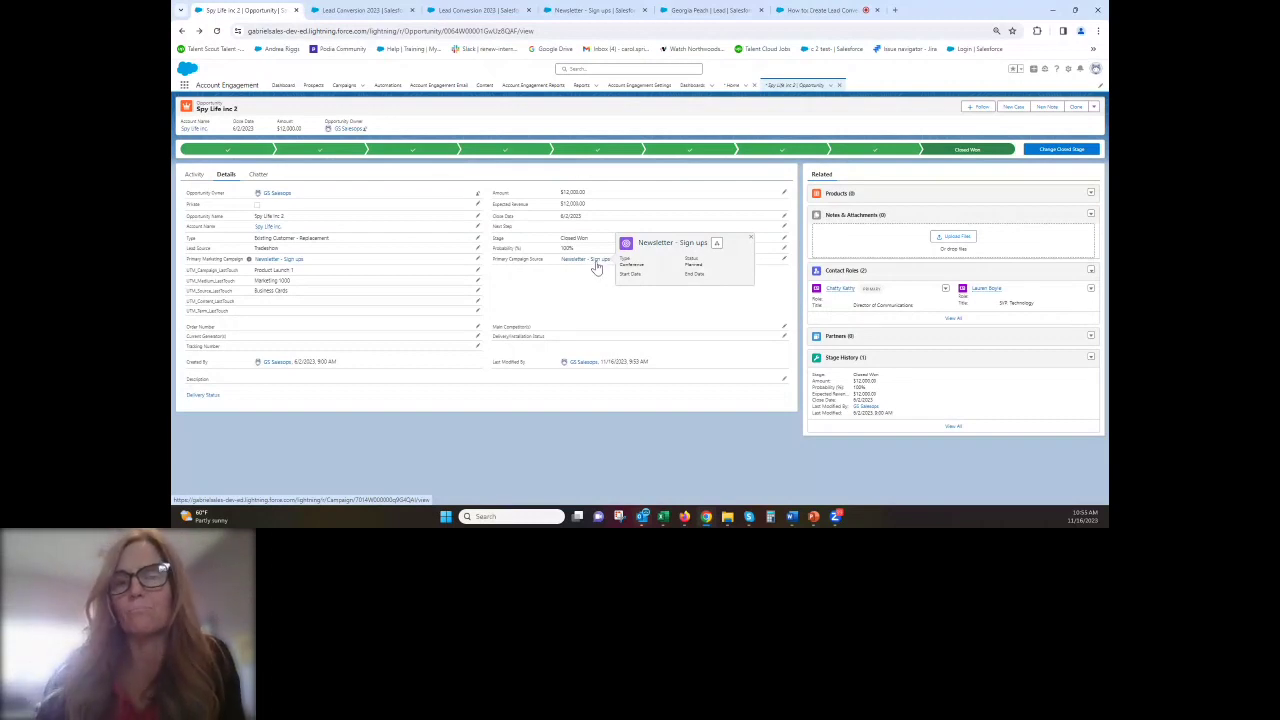
pyautogui.click(820, 10)
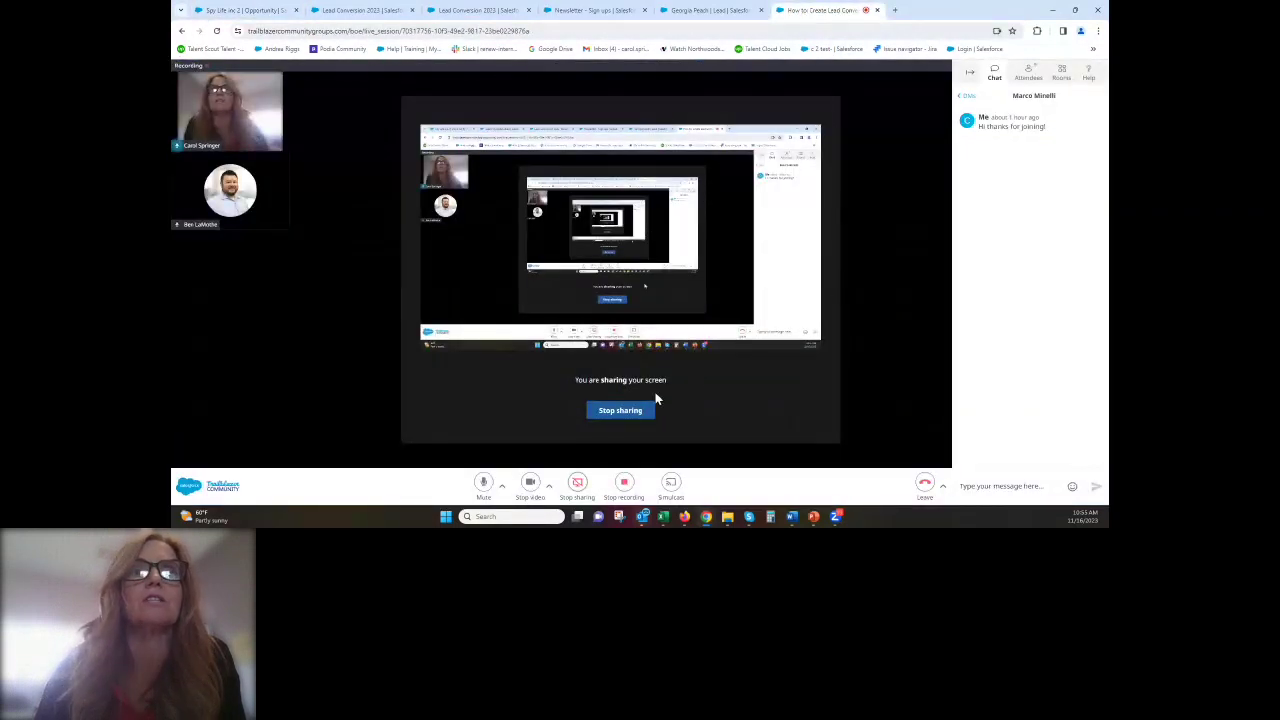